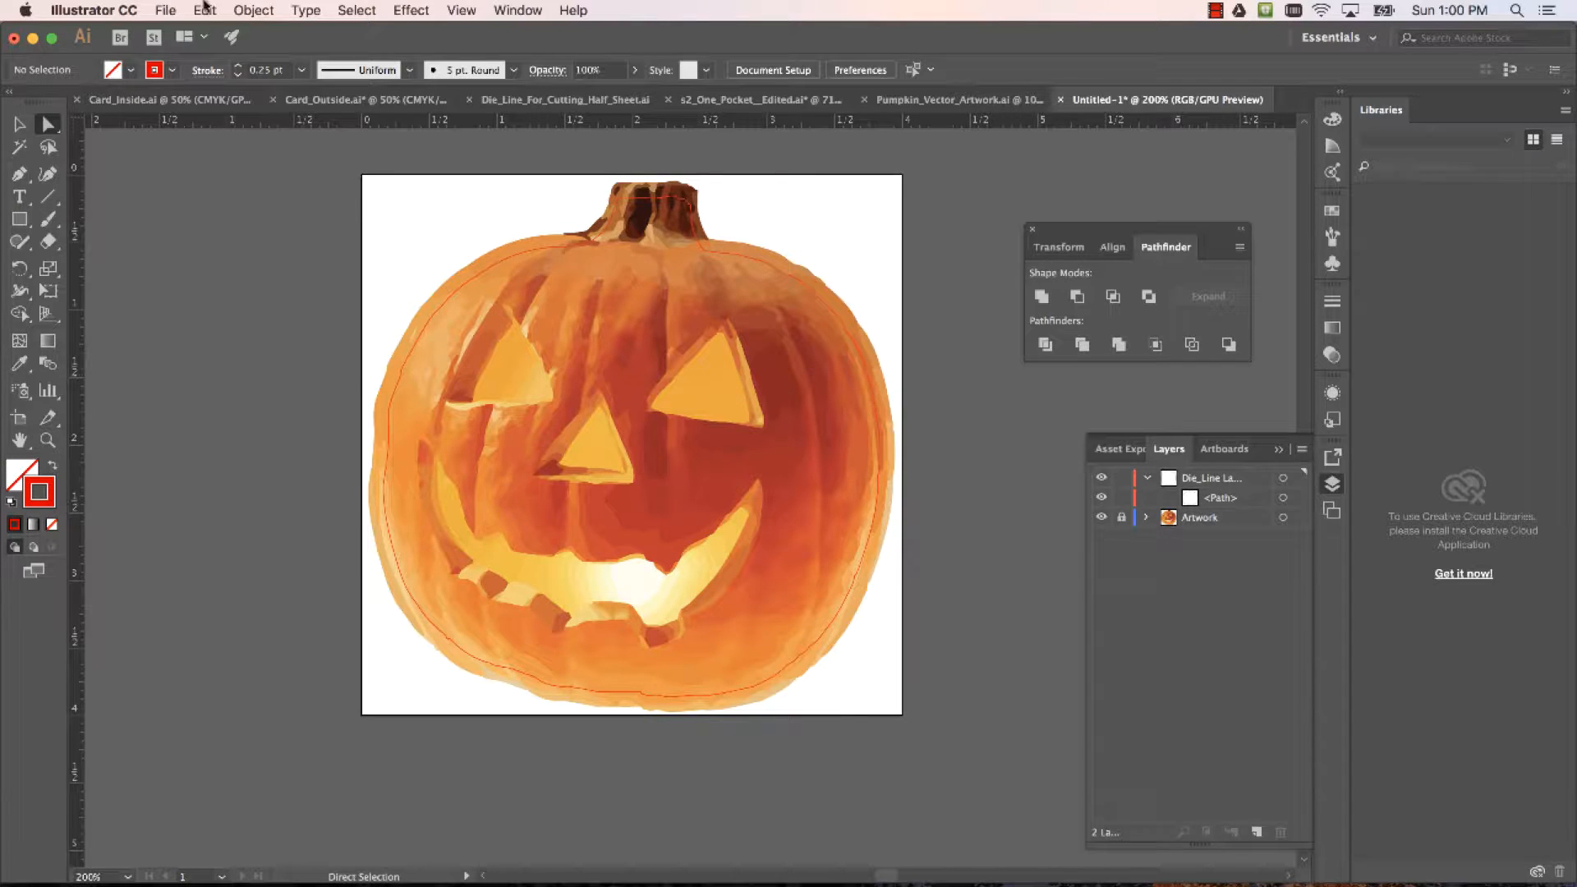
Create a new document from the 13 x 19 in custom preset with the colour mode set to RGB Color
{"action": "left_click", "coordinate": [165, 10]}
{"action": "left_click", "coordinate": [173, 30]}
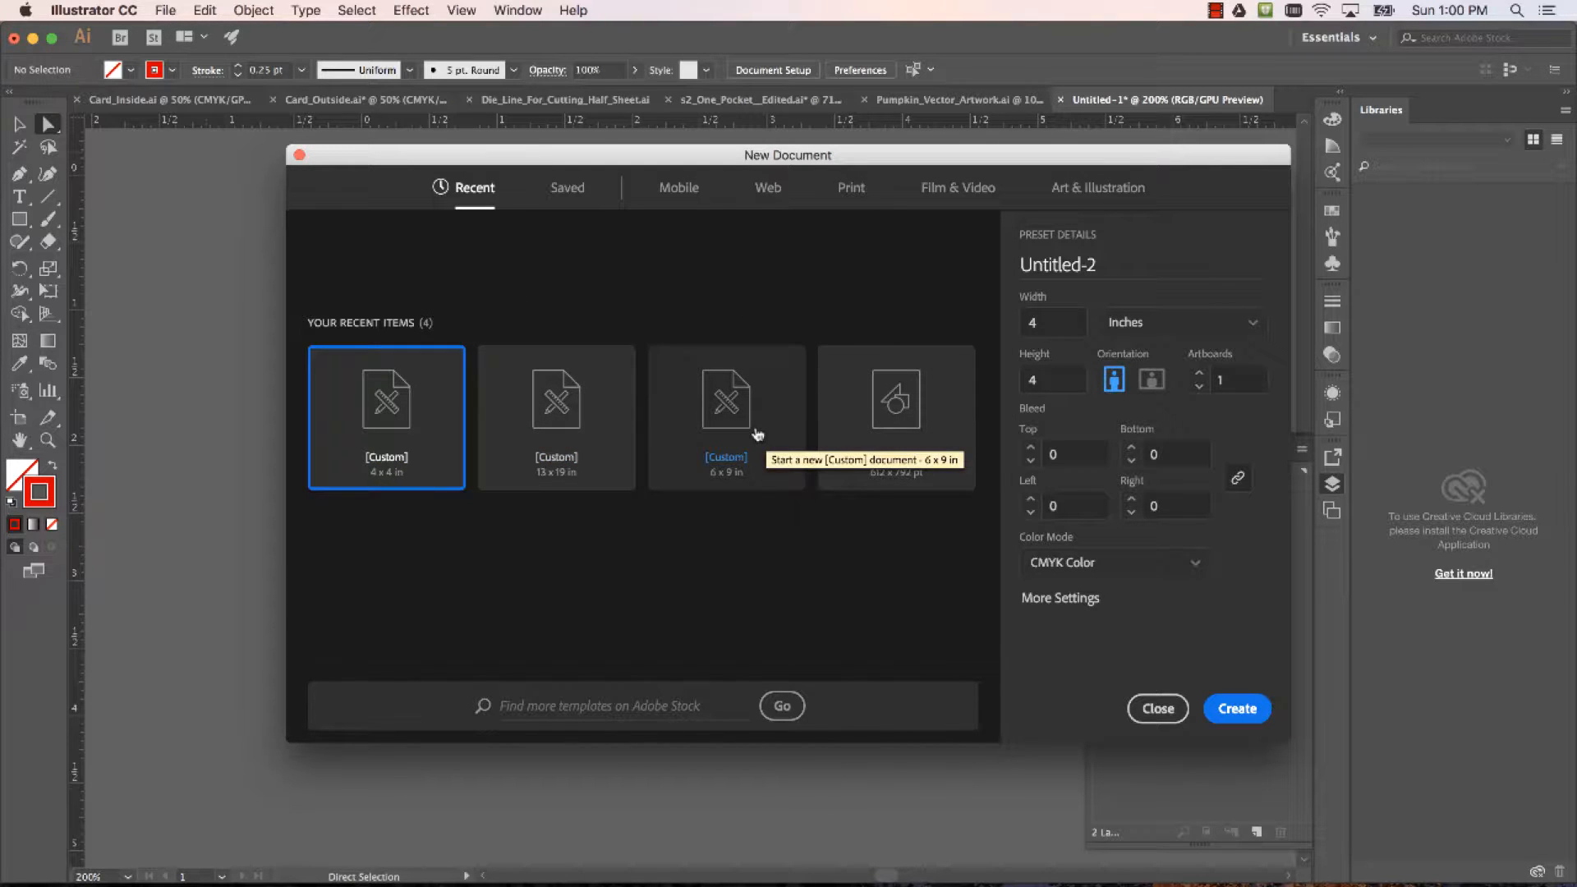
{"action": "left_click", "coordinate": [557, 433]}
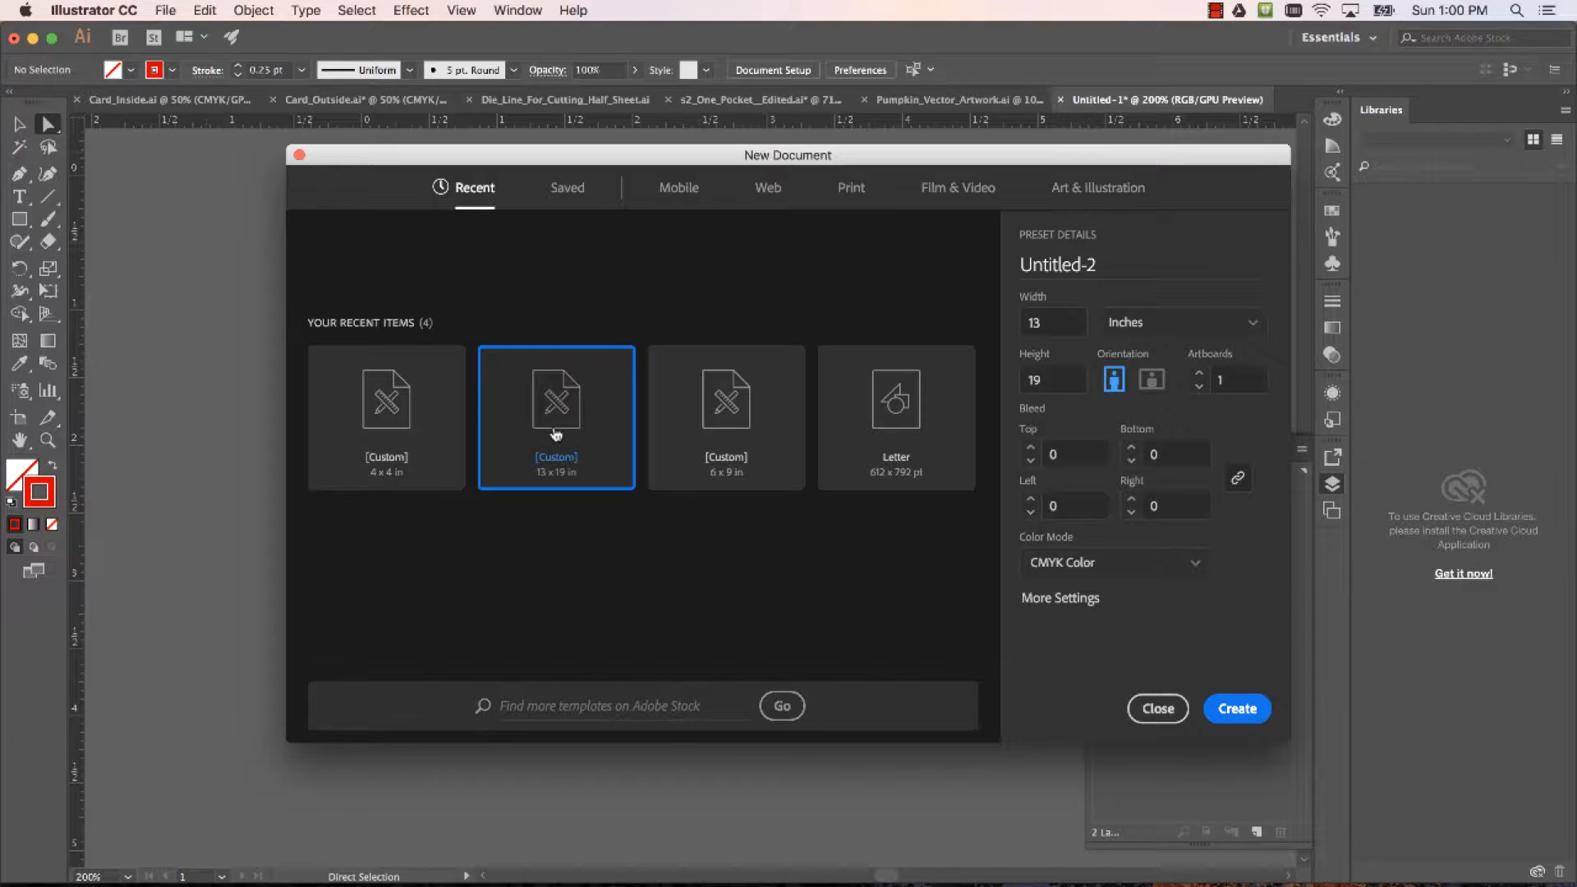
{"action": "left_click_drag", "start_coordinate": [852, 156], "coordinate": [773, 171]}
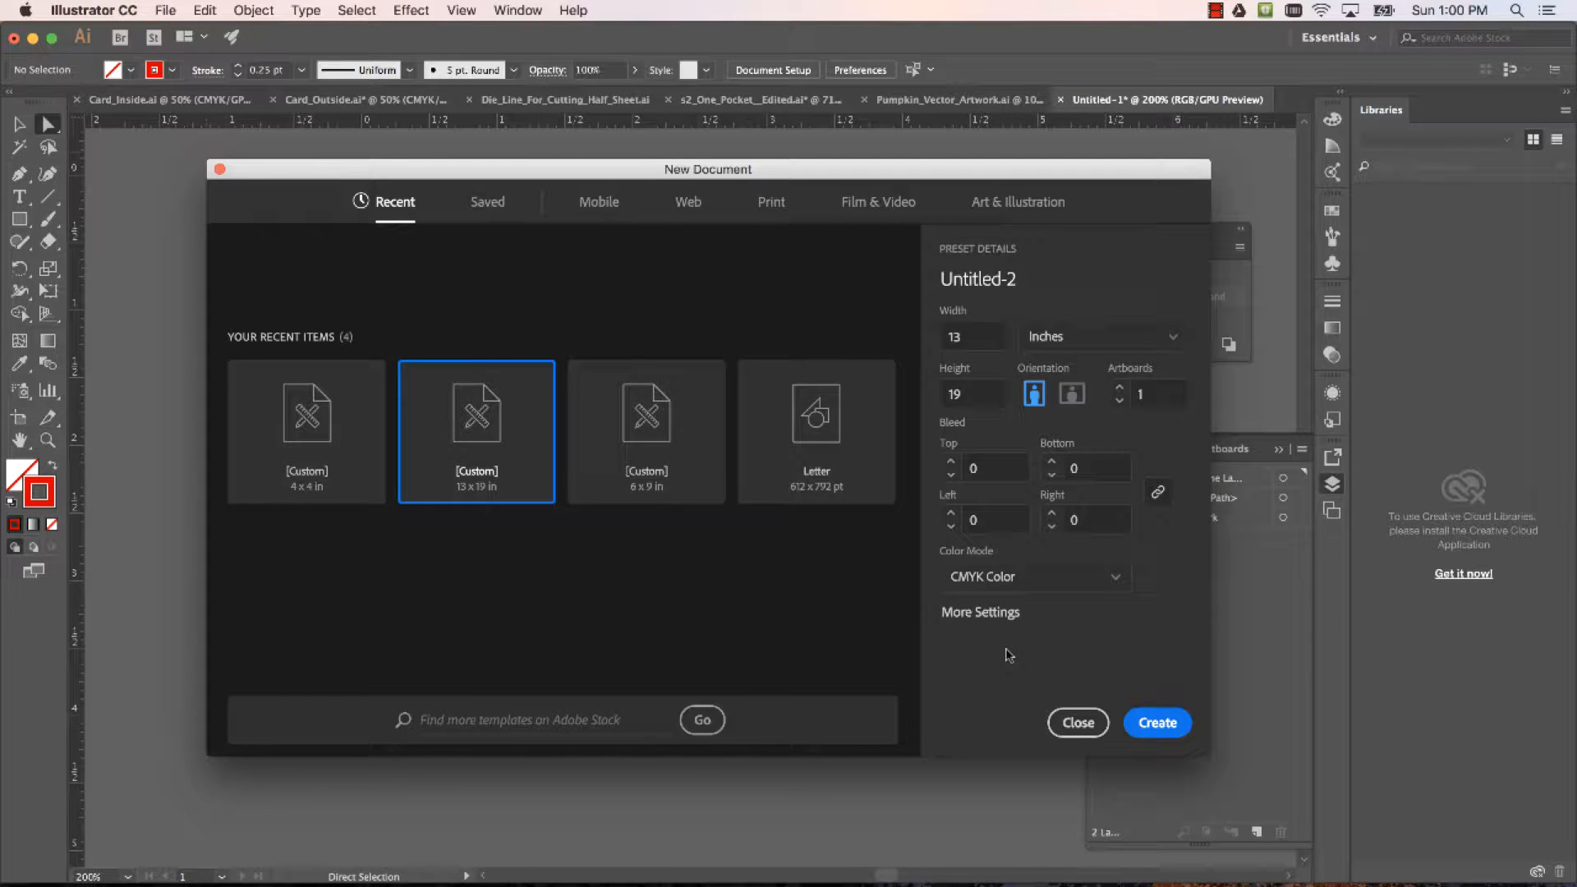
{"action": "left_click", "coordinate": [996, 576]}
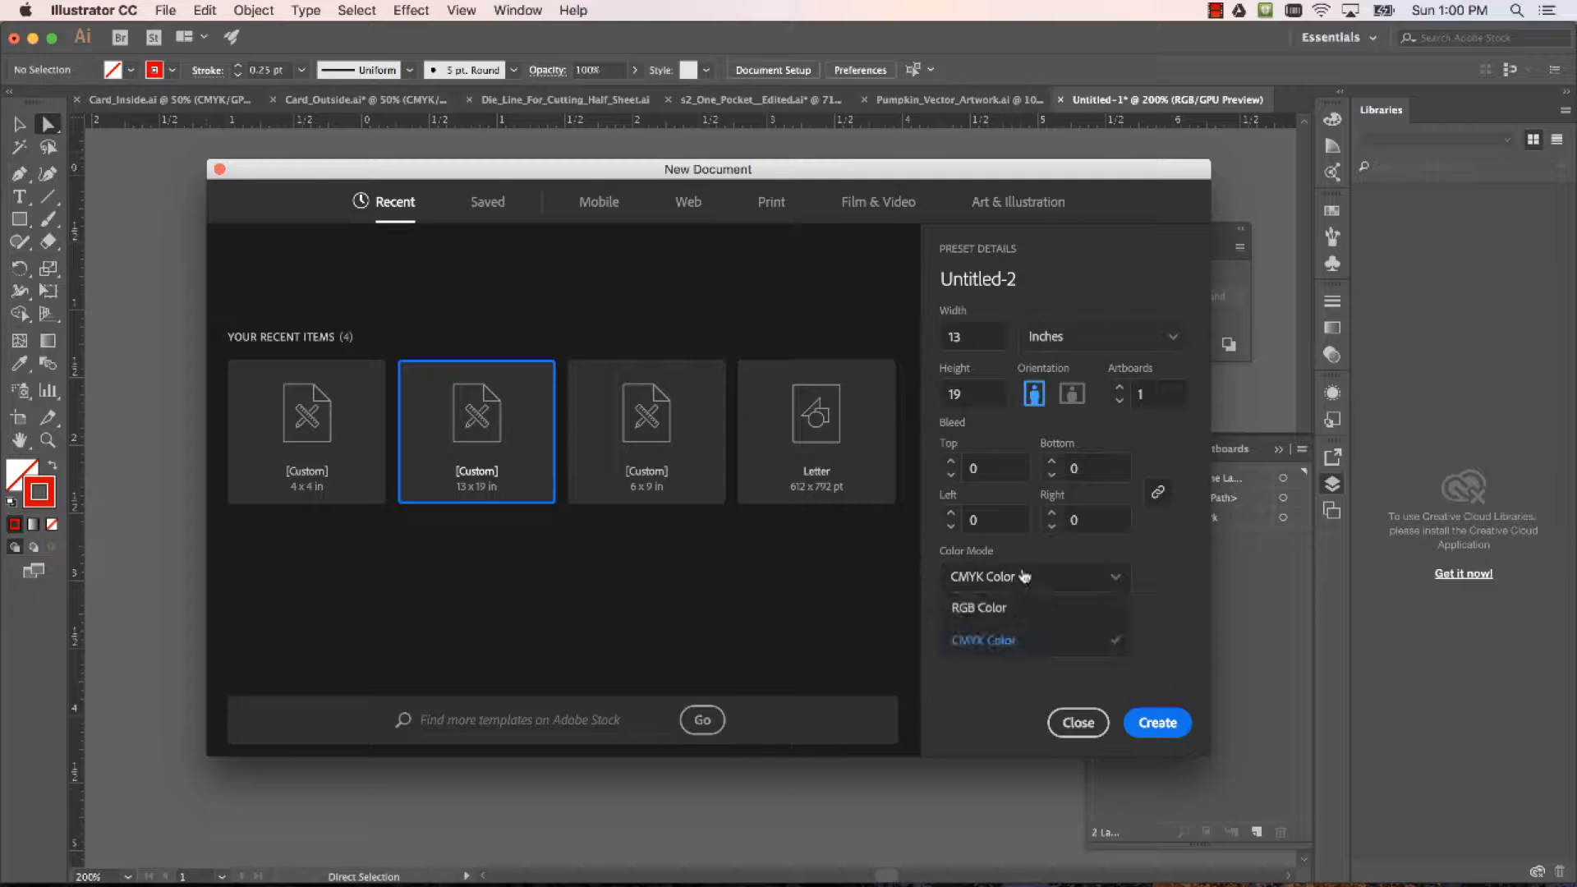
{"action": "left_click", "coordinate": [989, 607]}
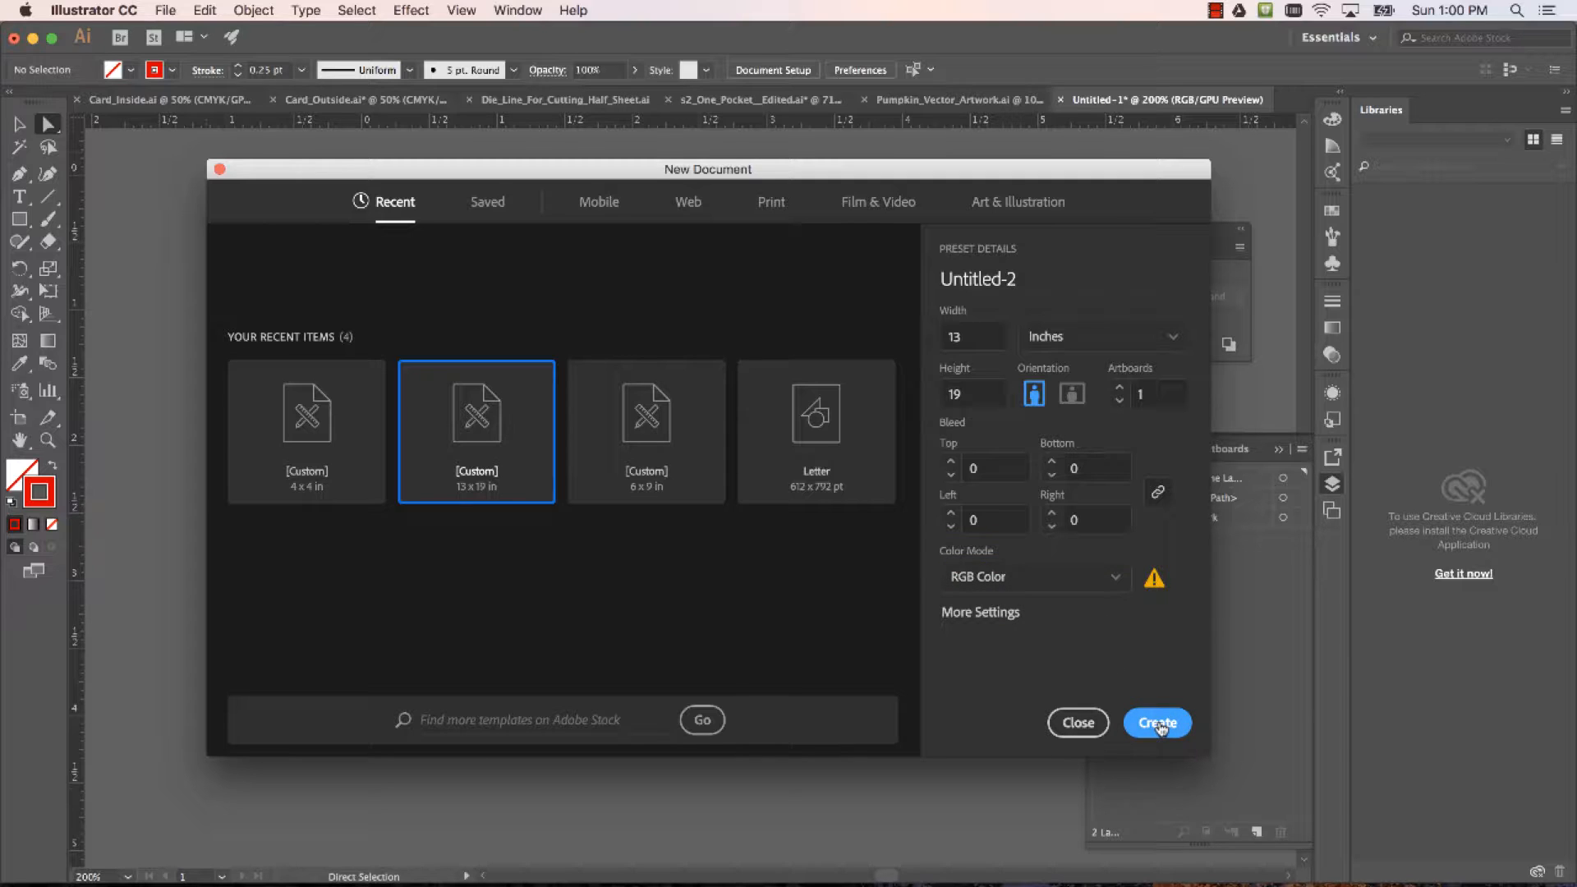
{"action": "left_click", "coordinate": [1159, 723]}
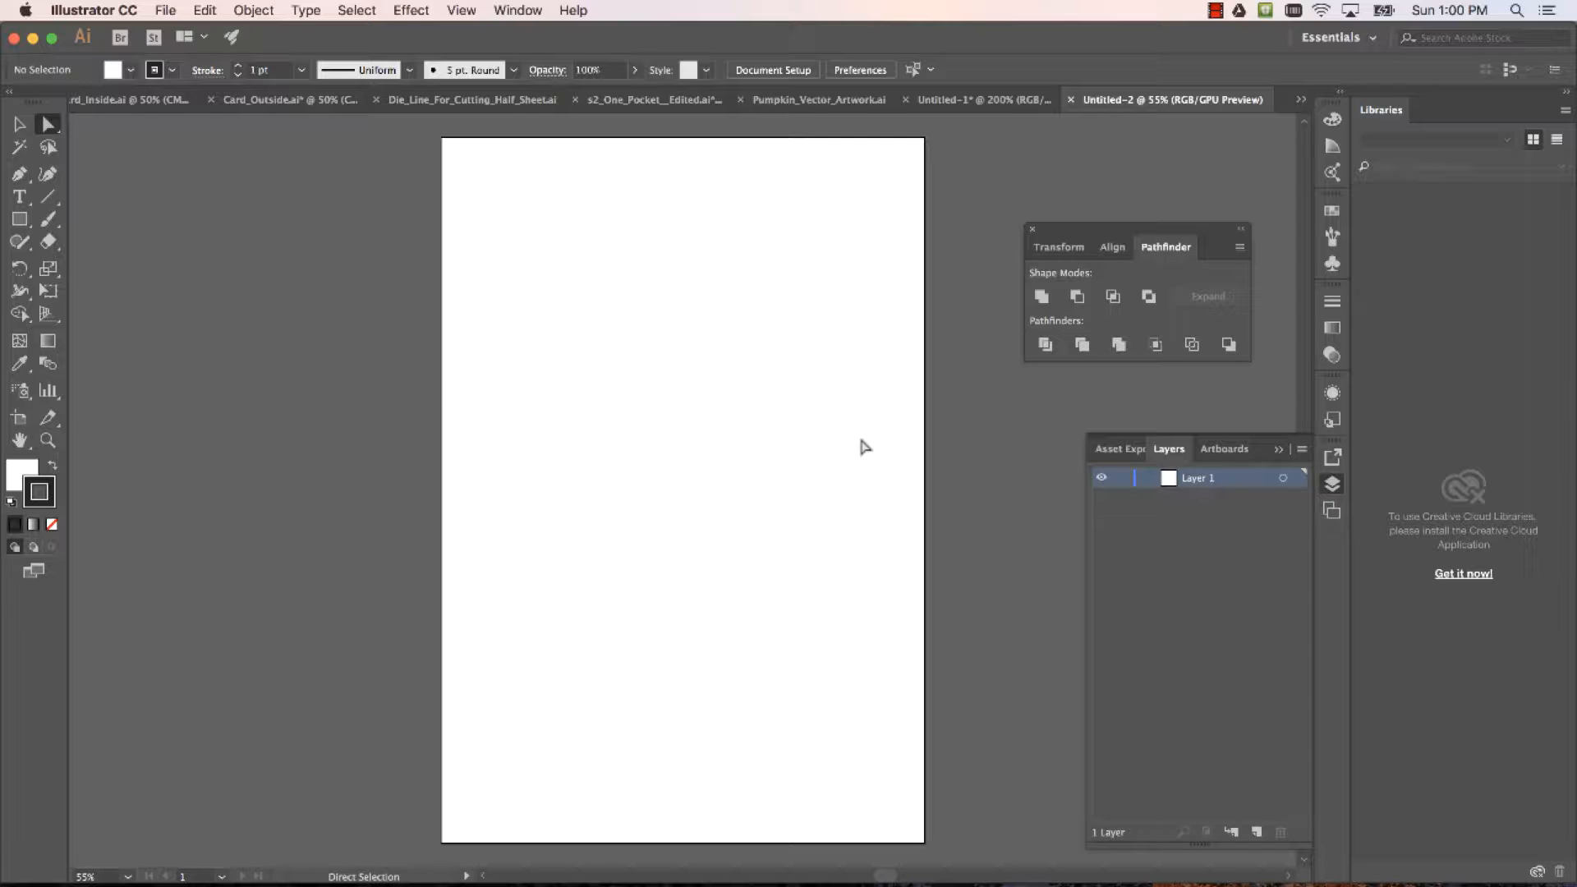
{"action": "left_click", "coordinate": [964, 100]}
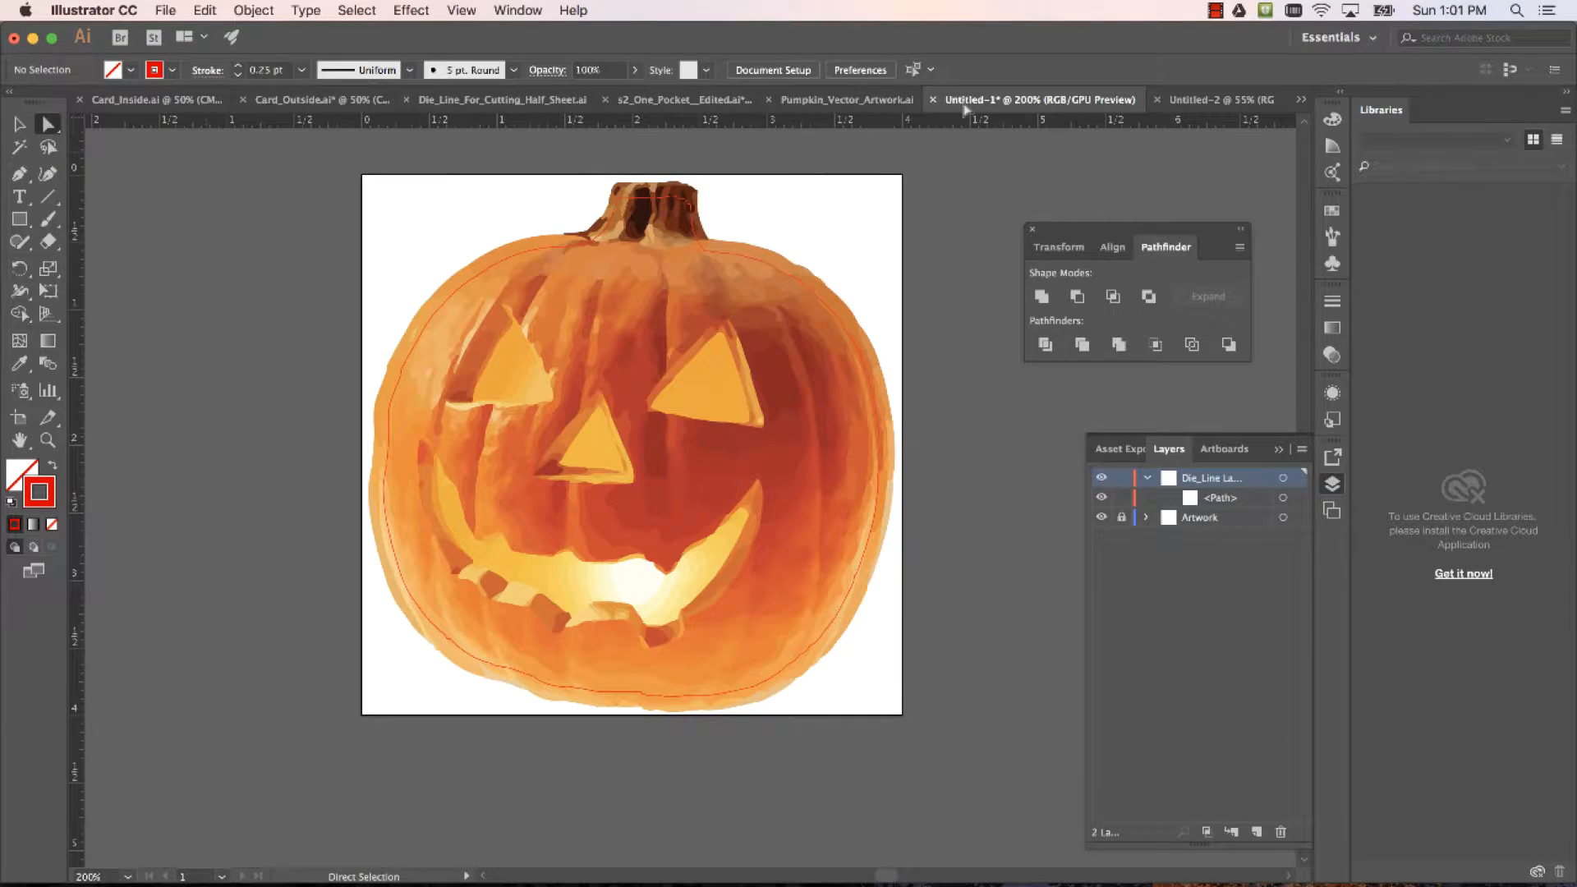
{"action": "left_click", "coordinate": [445, 267]}
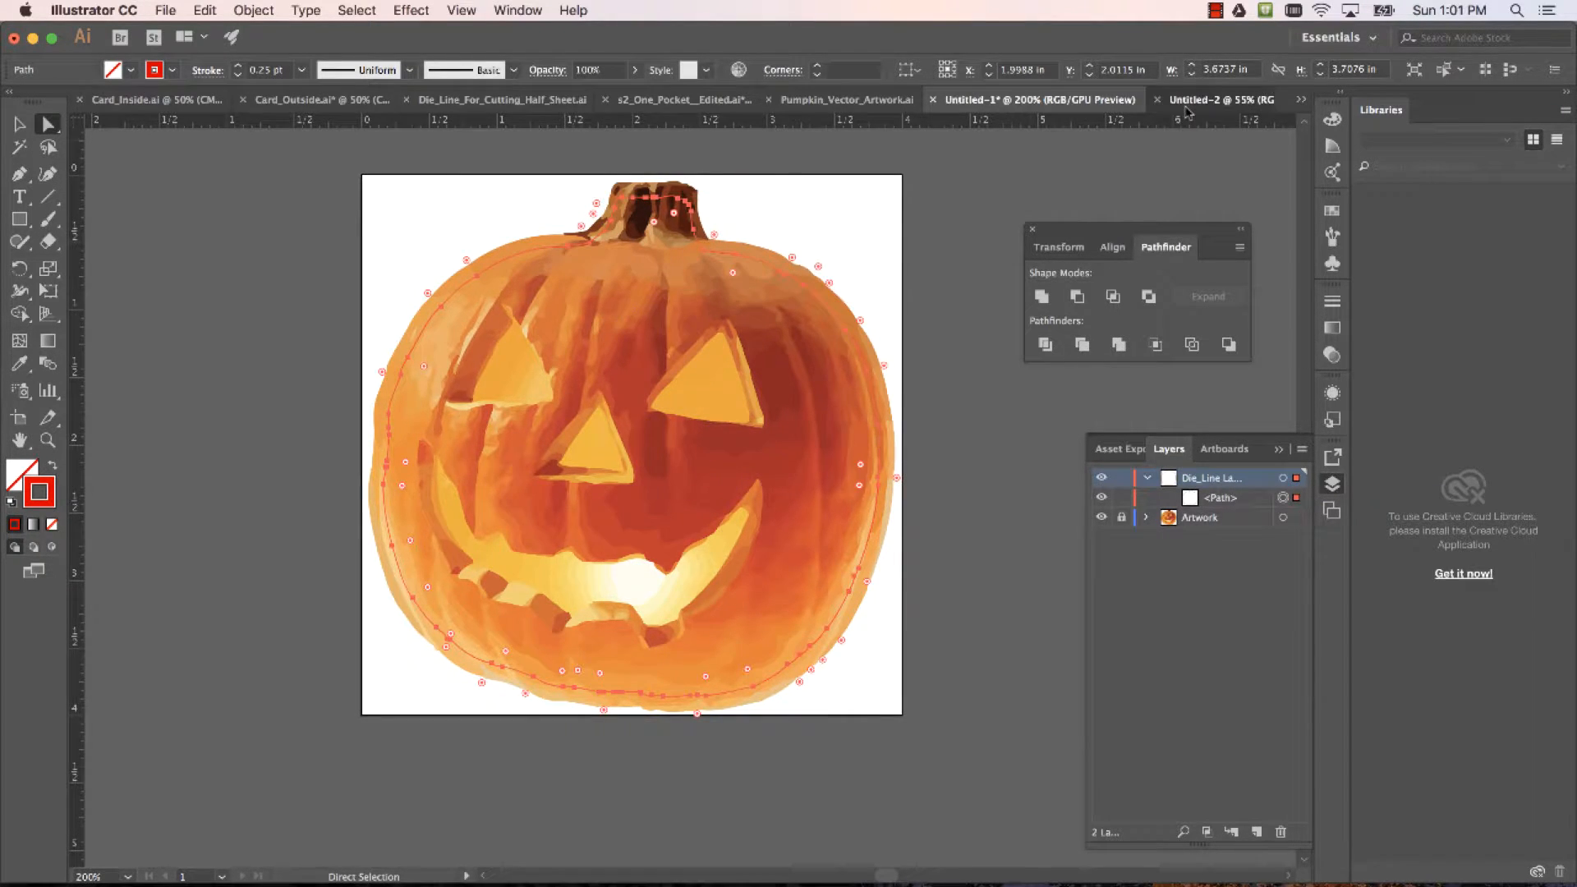
{"action": "left_click", "coordinate": [1221, 99]}
{"action": "key", "text": "super+v"}
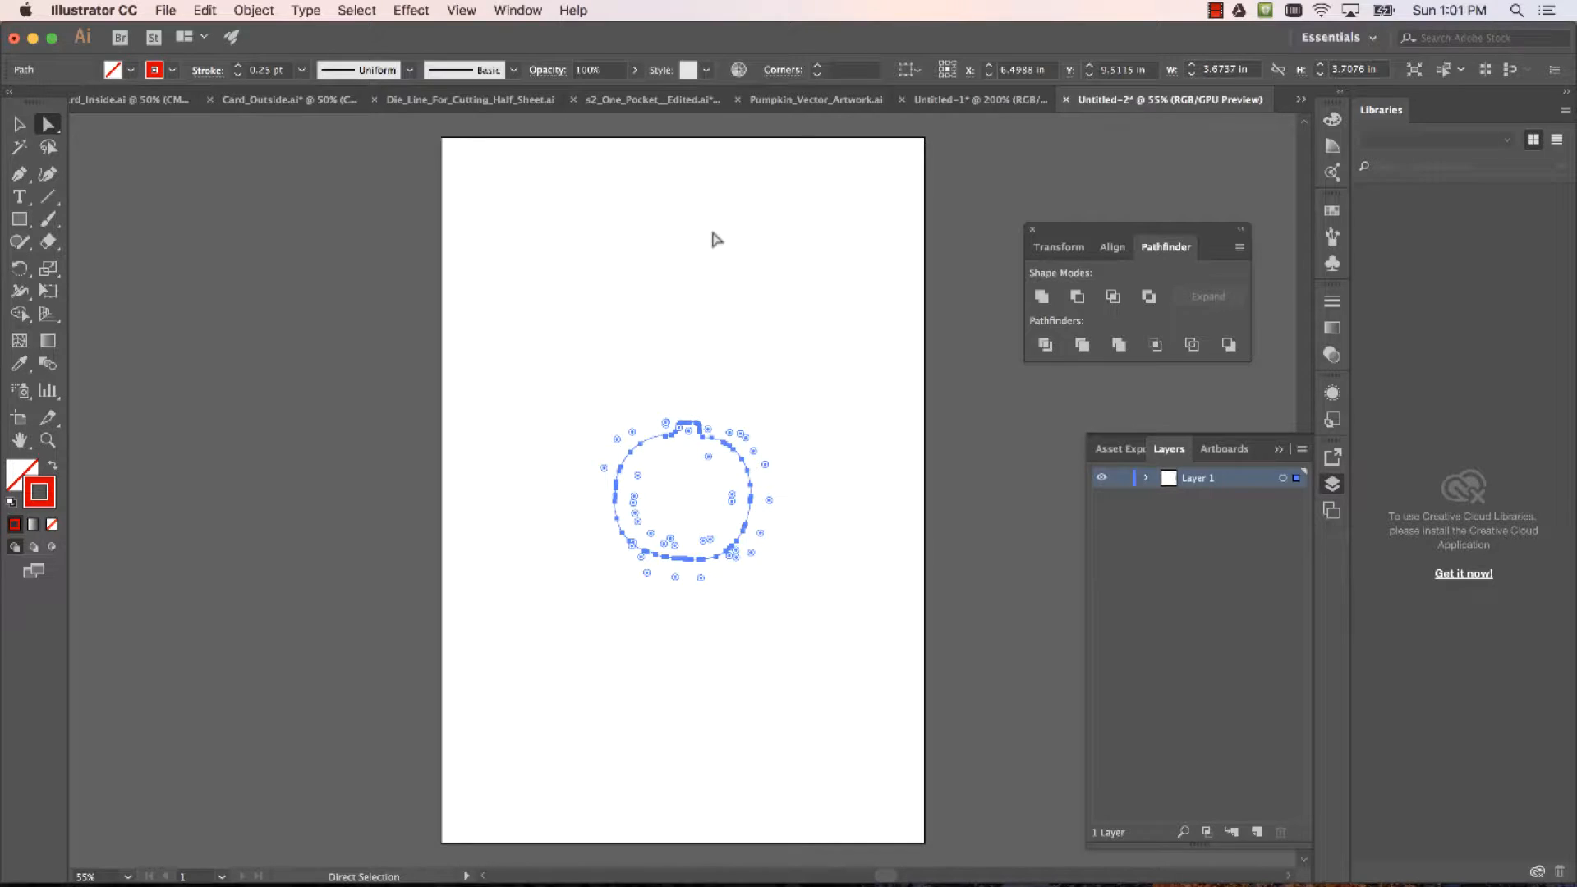
{"action": "left_click", "coordinate": [918, 330]}
Unlock the Artwork layer in Untitled-1, copy the pumpkin with its die line into Untitled-2, and place it at the artboard's upper-left corner
{"action": "left_click", "coordinate": [954, 100]}
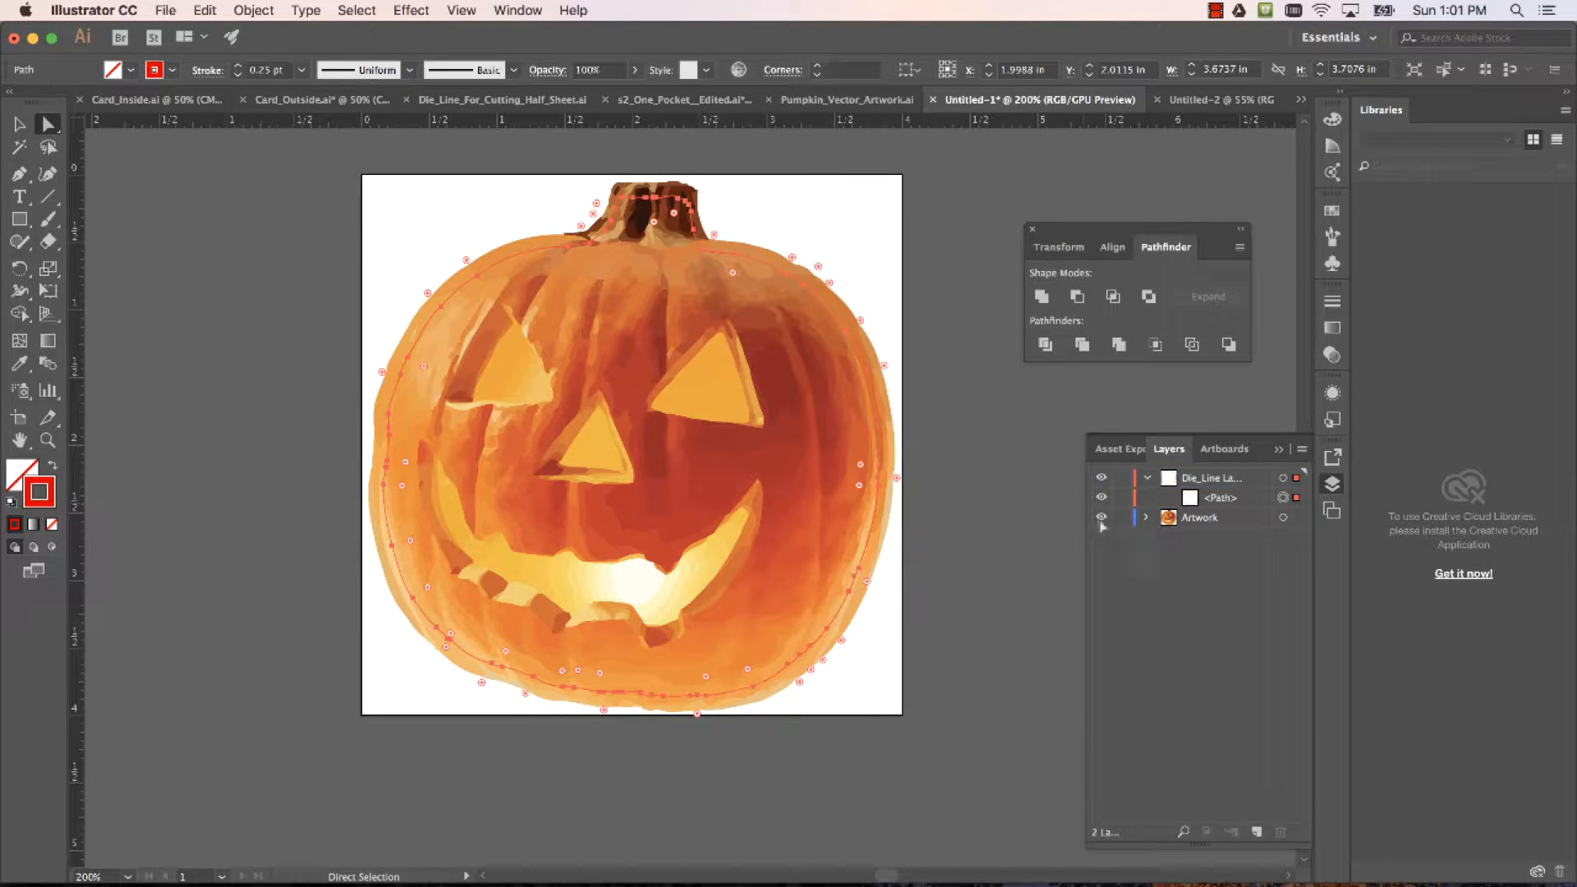
{"action": "left_click", "coordinate": [1010, 550]}
{"action": "key", "text": "super+a"}
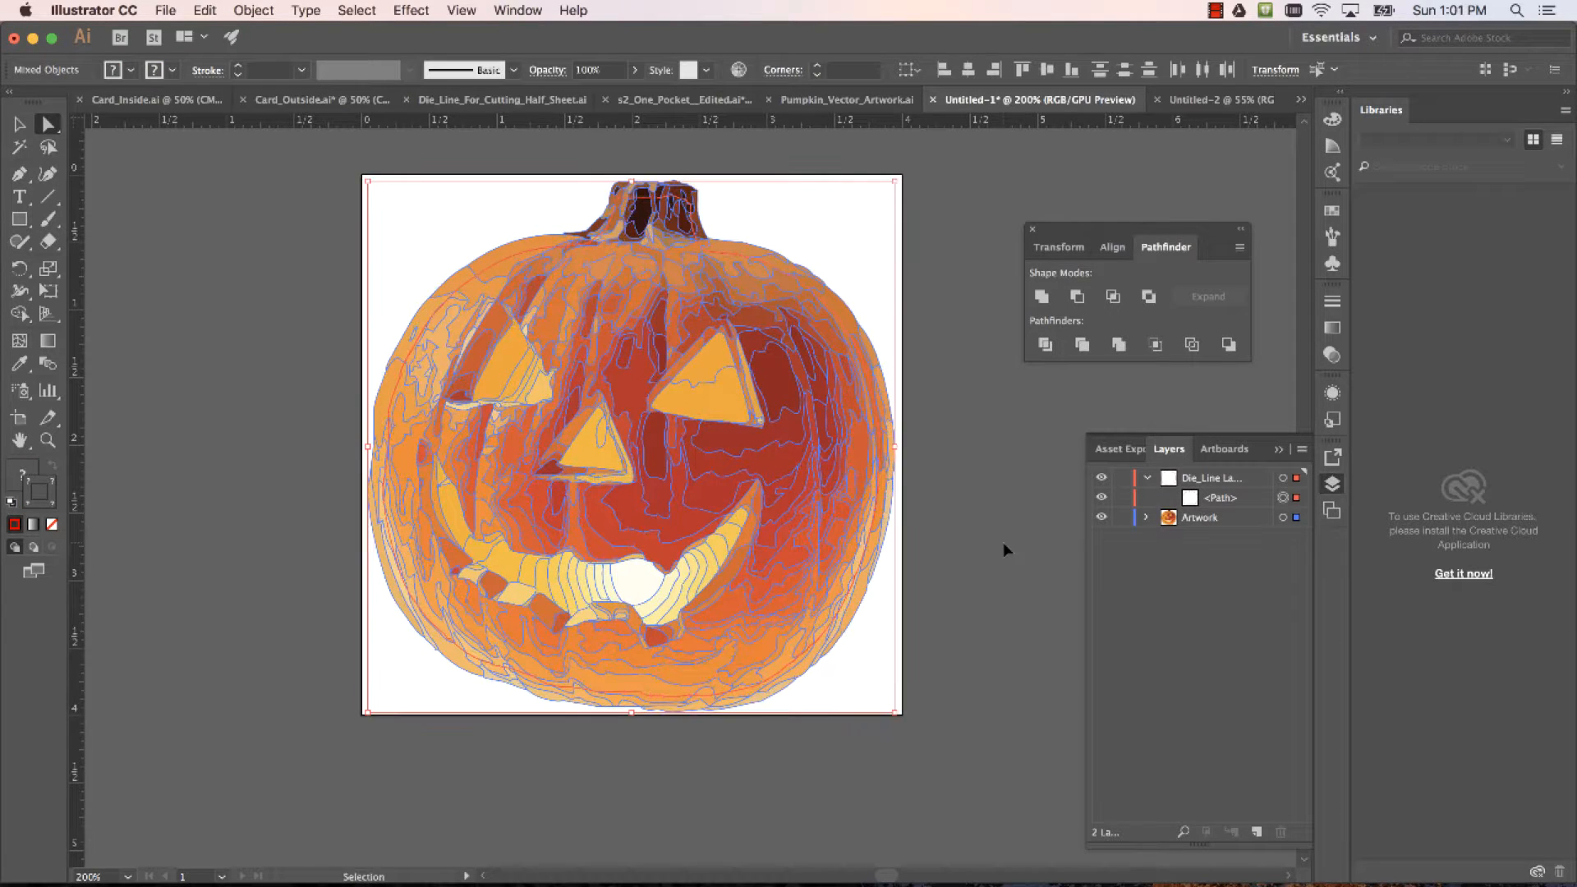
{"action": "left_click", "coordinate": [1222, 99]}
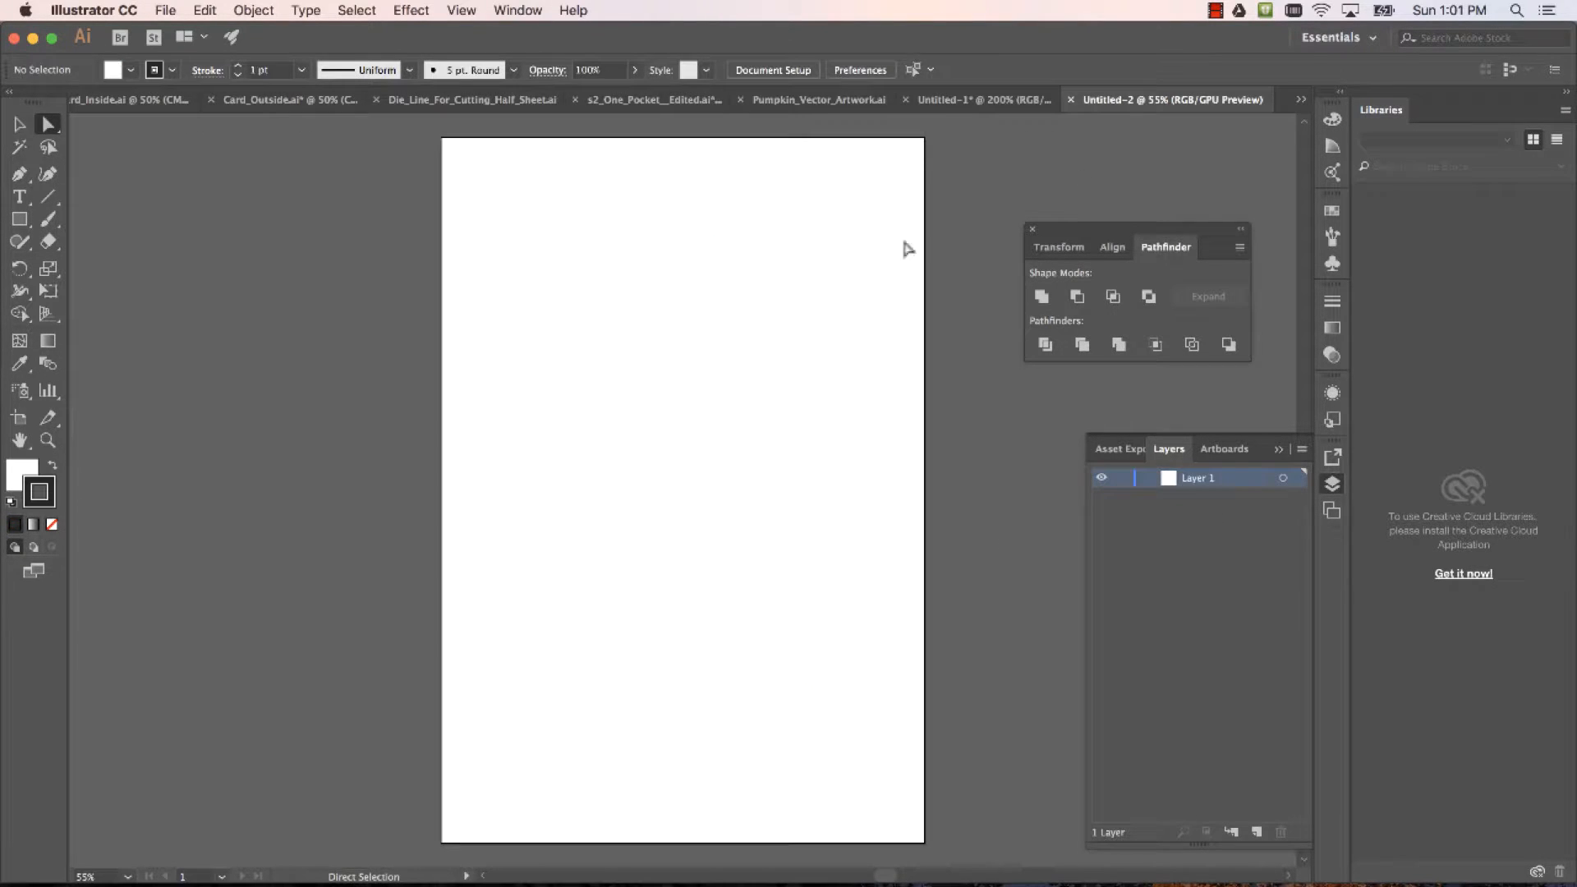
{"action": "key", "text": "super+v"}
{"action": "left_click_drag", "start_coordinate": [672, 451], "coordinate": [517, 203]}
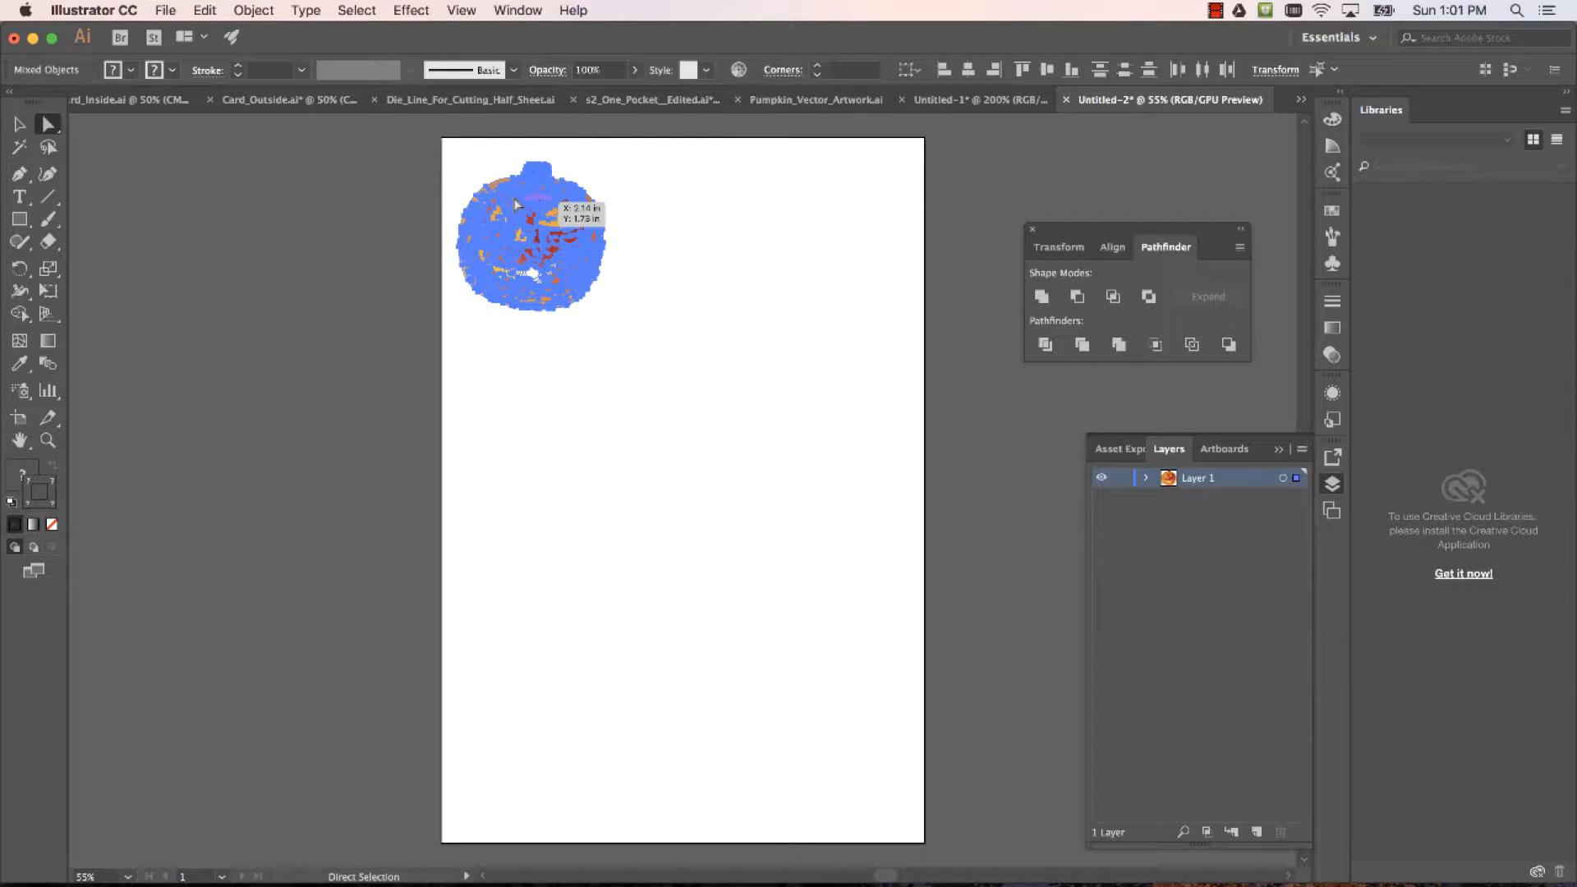
{"action": "left_click_drag", "start_coordinate": [515, 203], "coordinate": [521, 211]}
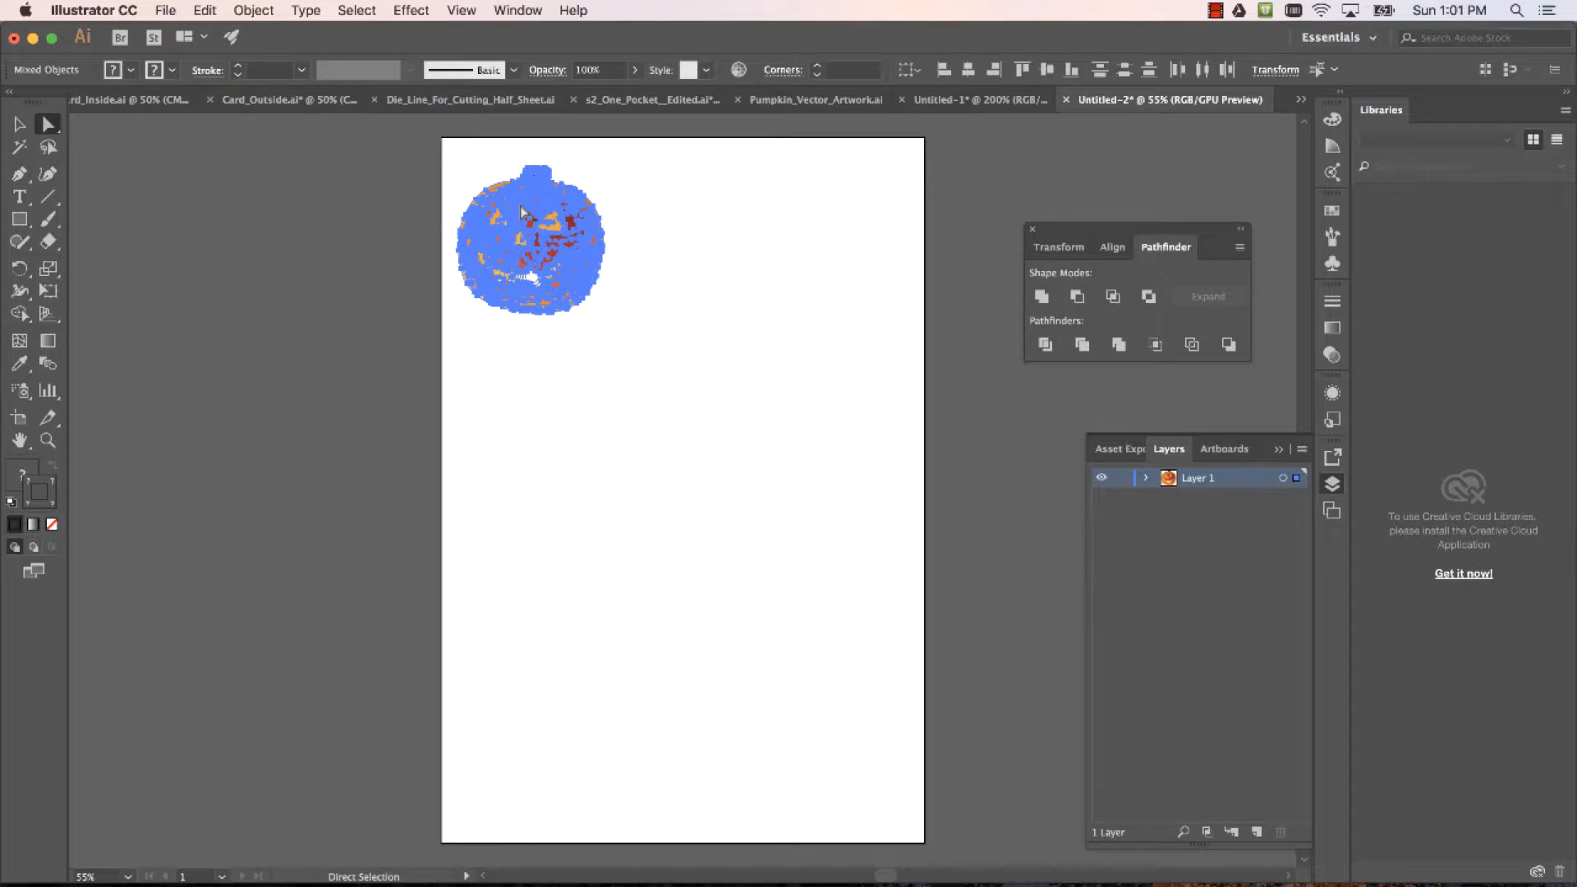
Duplicate the pumpkin twice to form a row of three across the top of the artboard, and adjust the row's position and spacing
{"action": "left_click_drag", "start_coordinate": [521, 211], "coordinate": [833, 230]}
{"action": "left_click", "coordinate": [874, 354]}
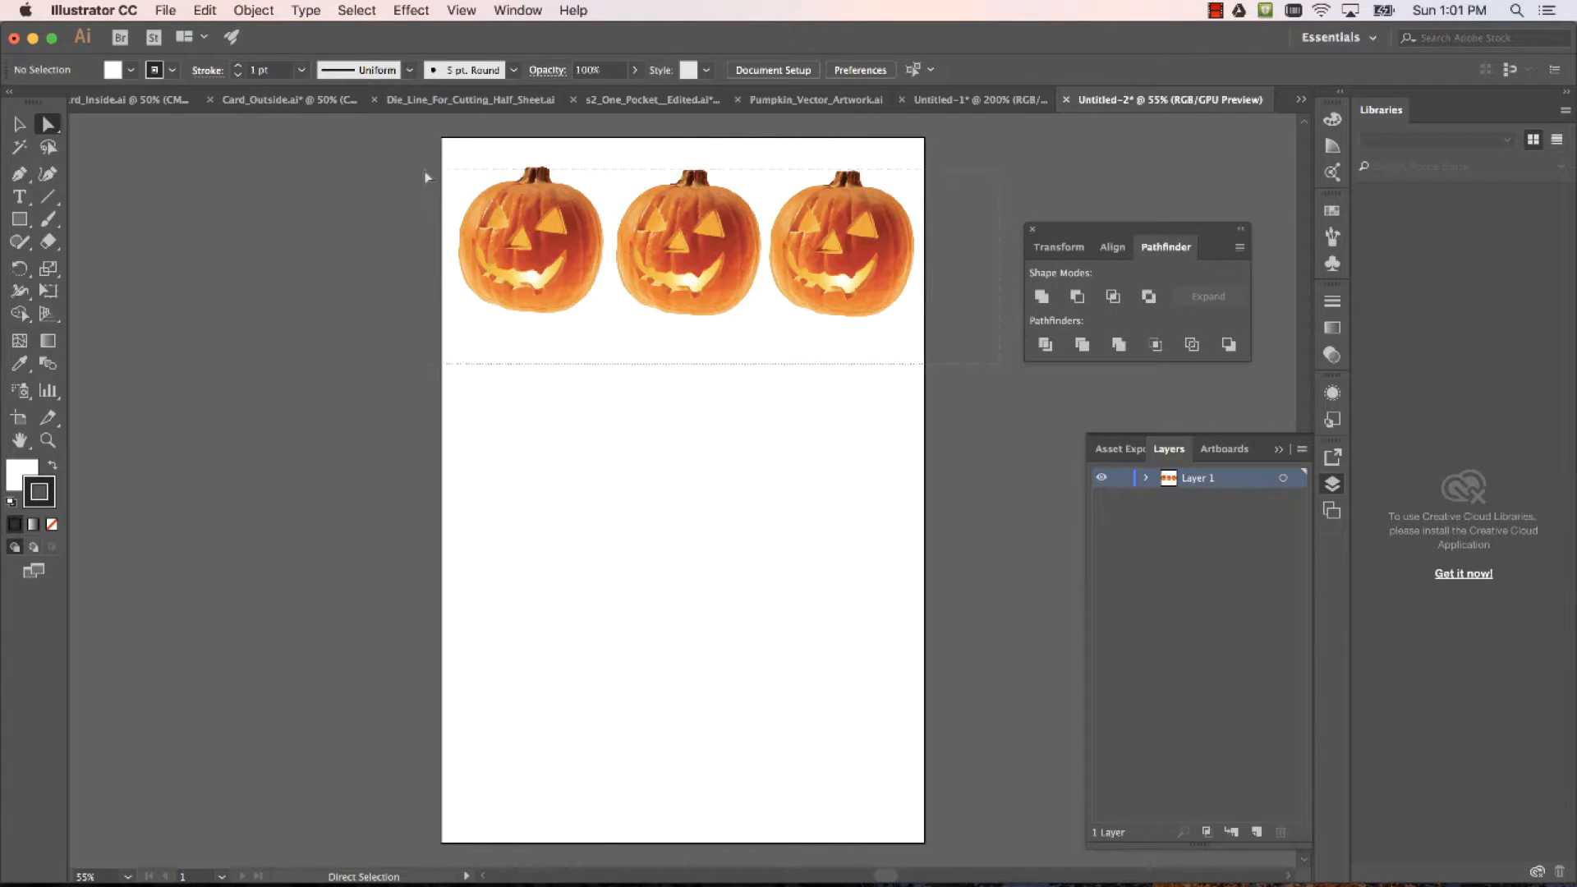
{"action": "key", "text": "super+a"}
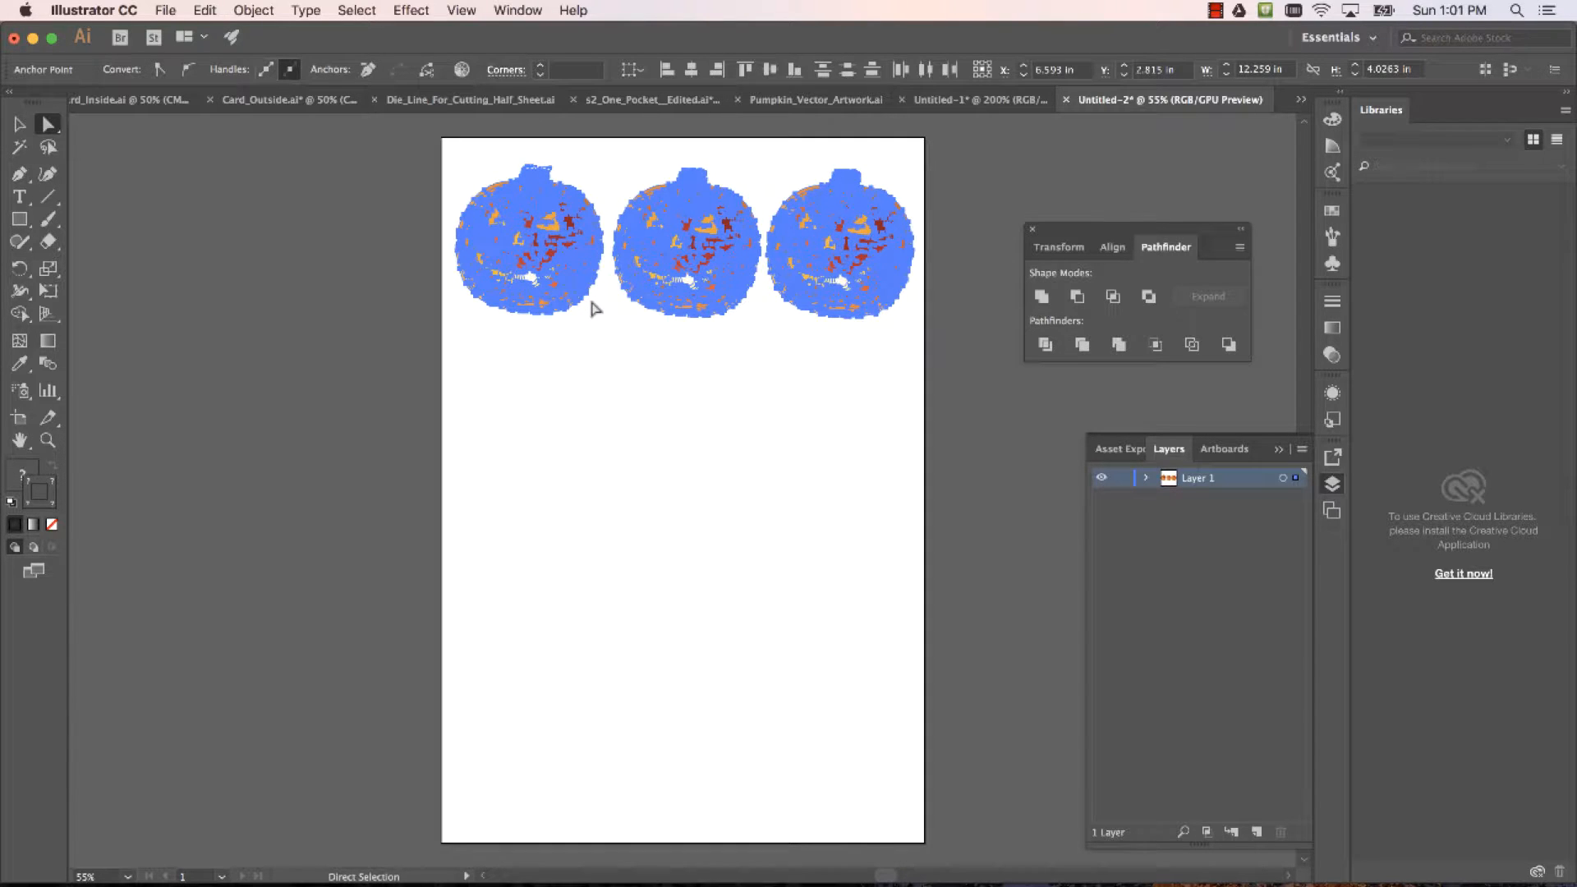
{"action": "left_click", "coordinate": [648, 365]}
{"action": "left_click", "coordinate": [647, 166]}
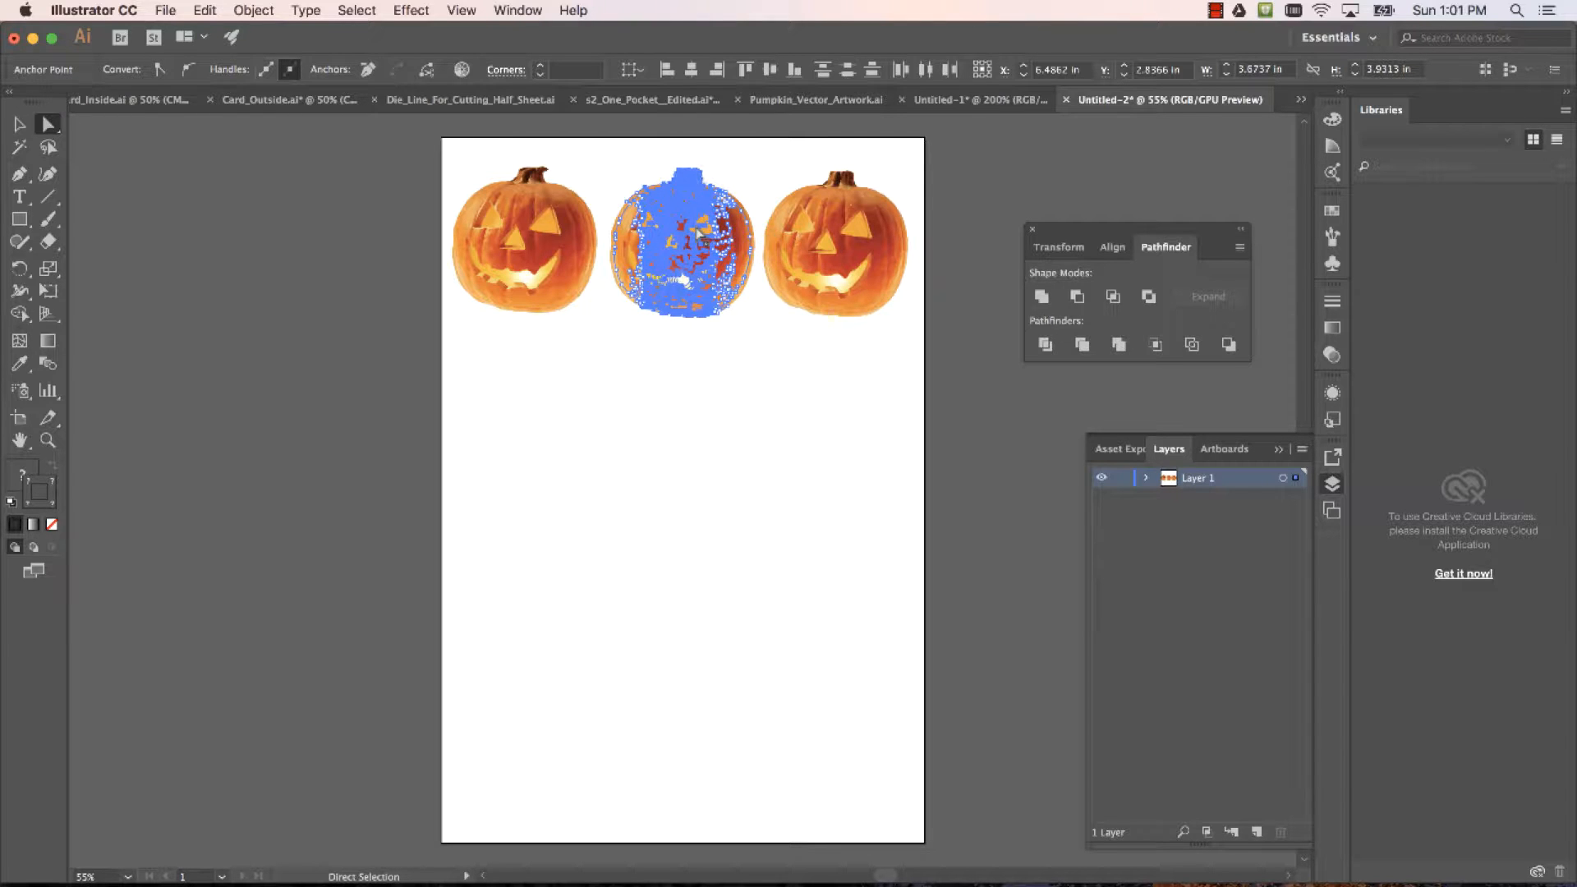
{"action": "left_click", "coordinate": [692, 409]}
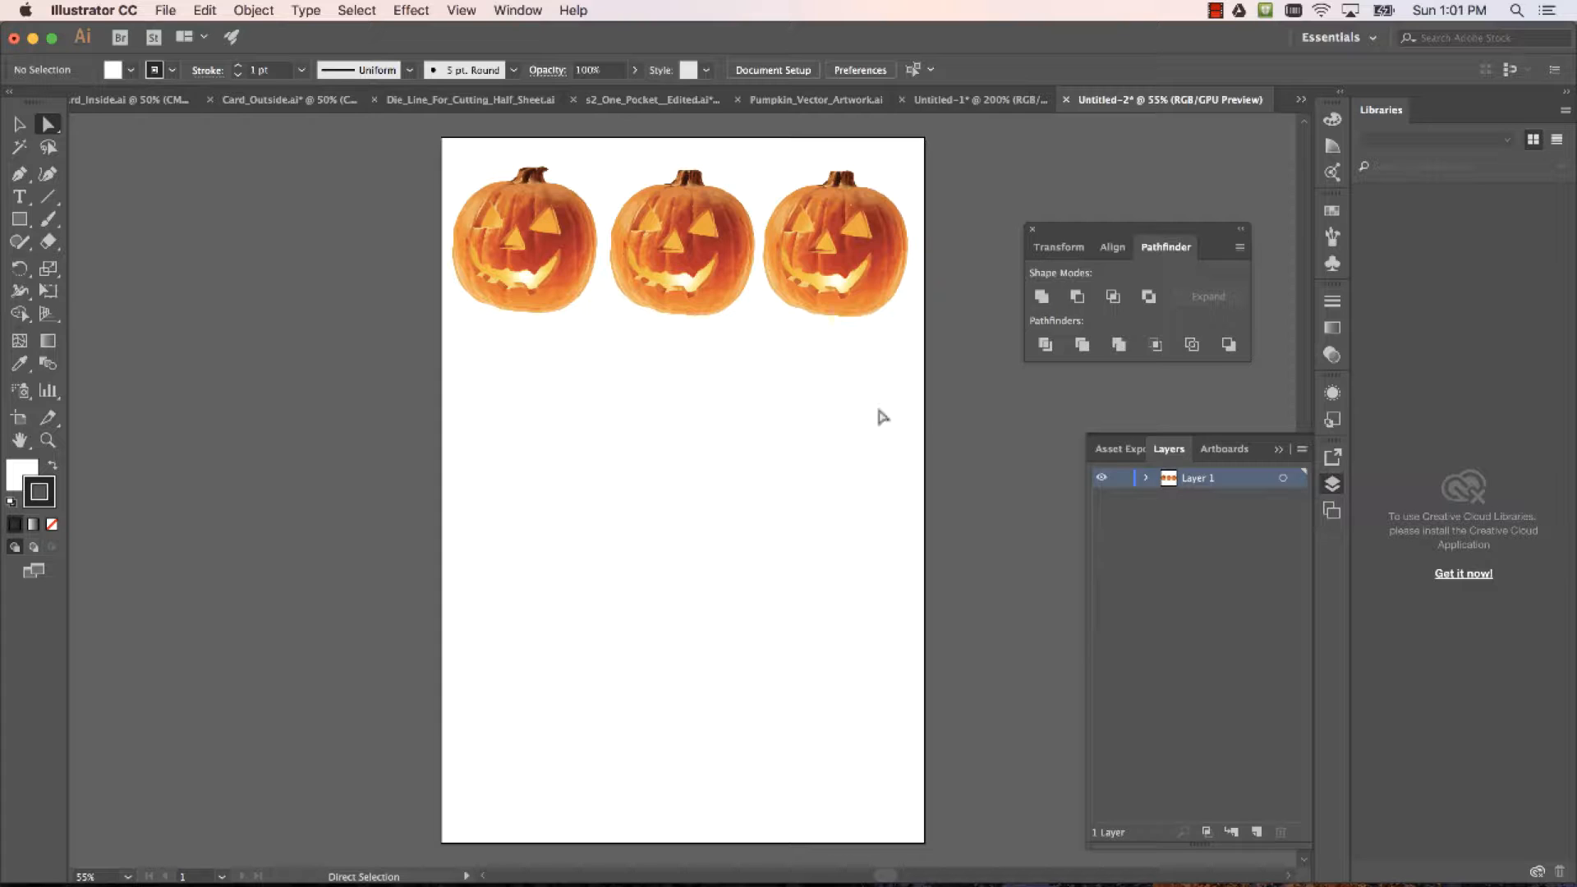
Duplicate the row of three pumpkins down the artboard to fill it with four rows
{"action": "key", "text": "super+a"}
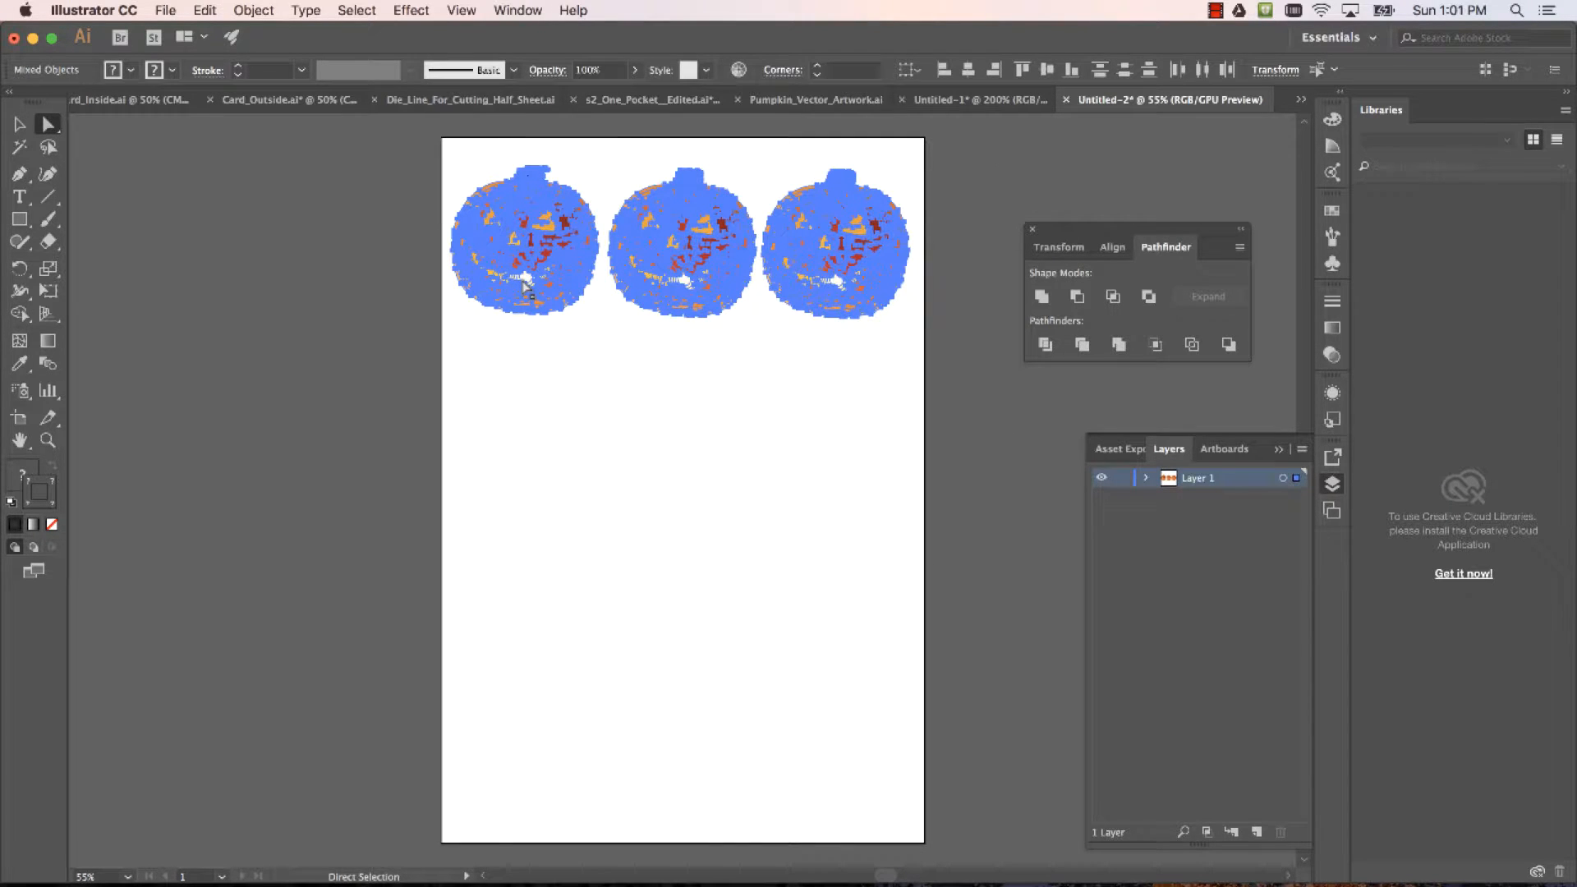
{"action": "left_click_drag", "start_coordinate": [526, 283], "coordinate": [523, 746]}
{"action": "left_click", "coordinate": [939, 539]}
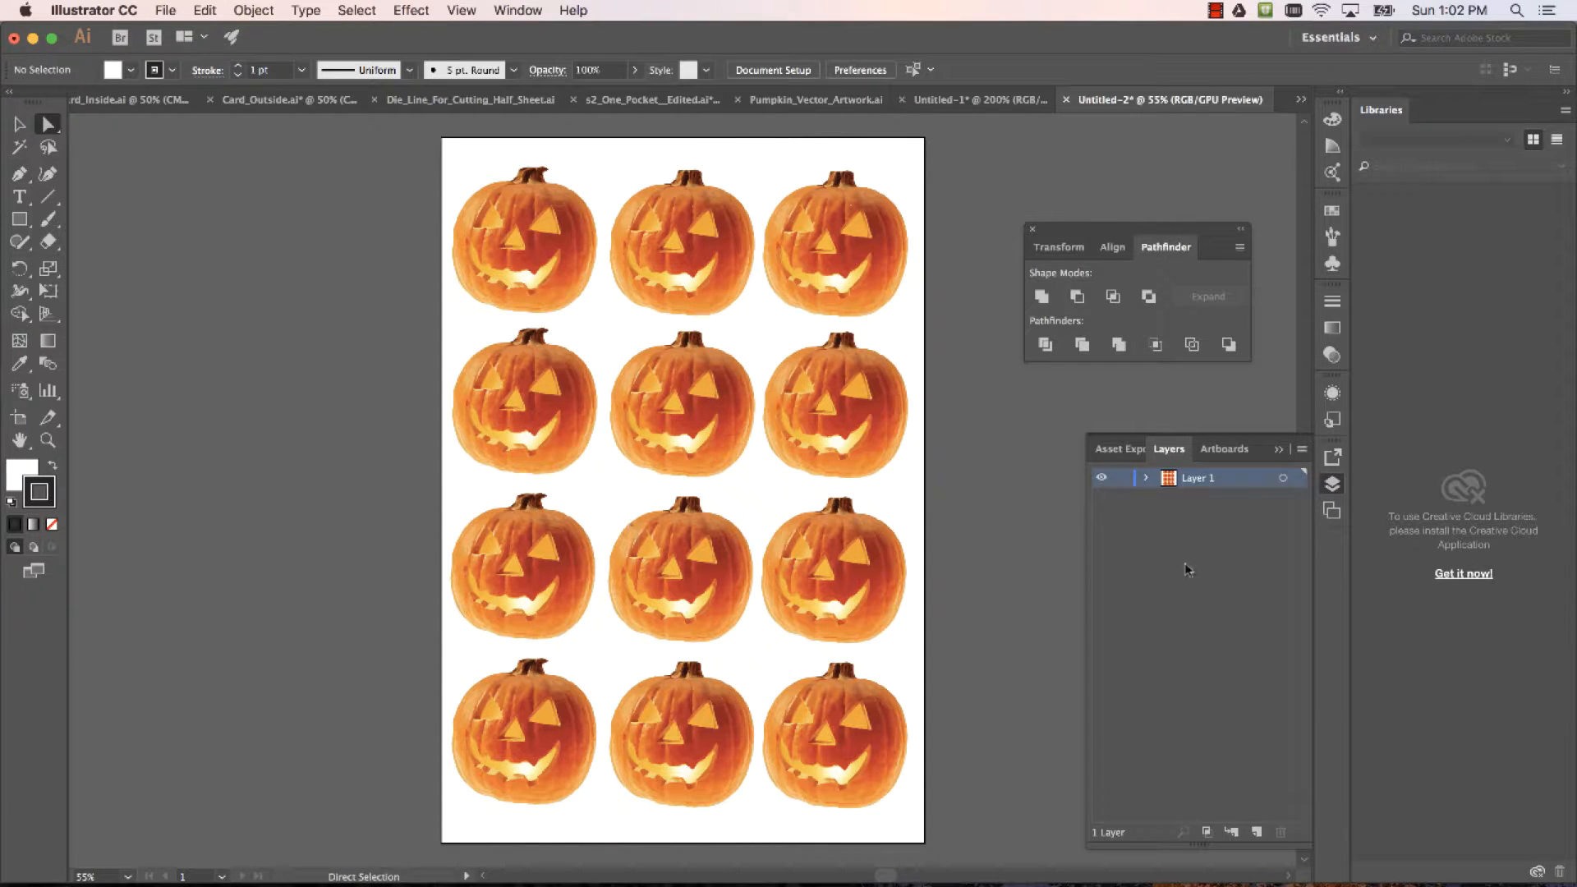
Examine the die lines on the duplicated pumpkins up close, including the gap between the rows
{"action": "scroll", "coordinate": [543, 359], "scroll_direction": "down", "scroll_amount": 1}
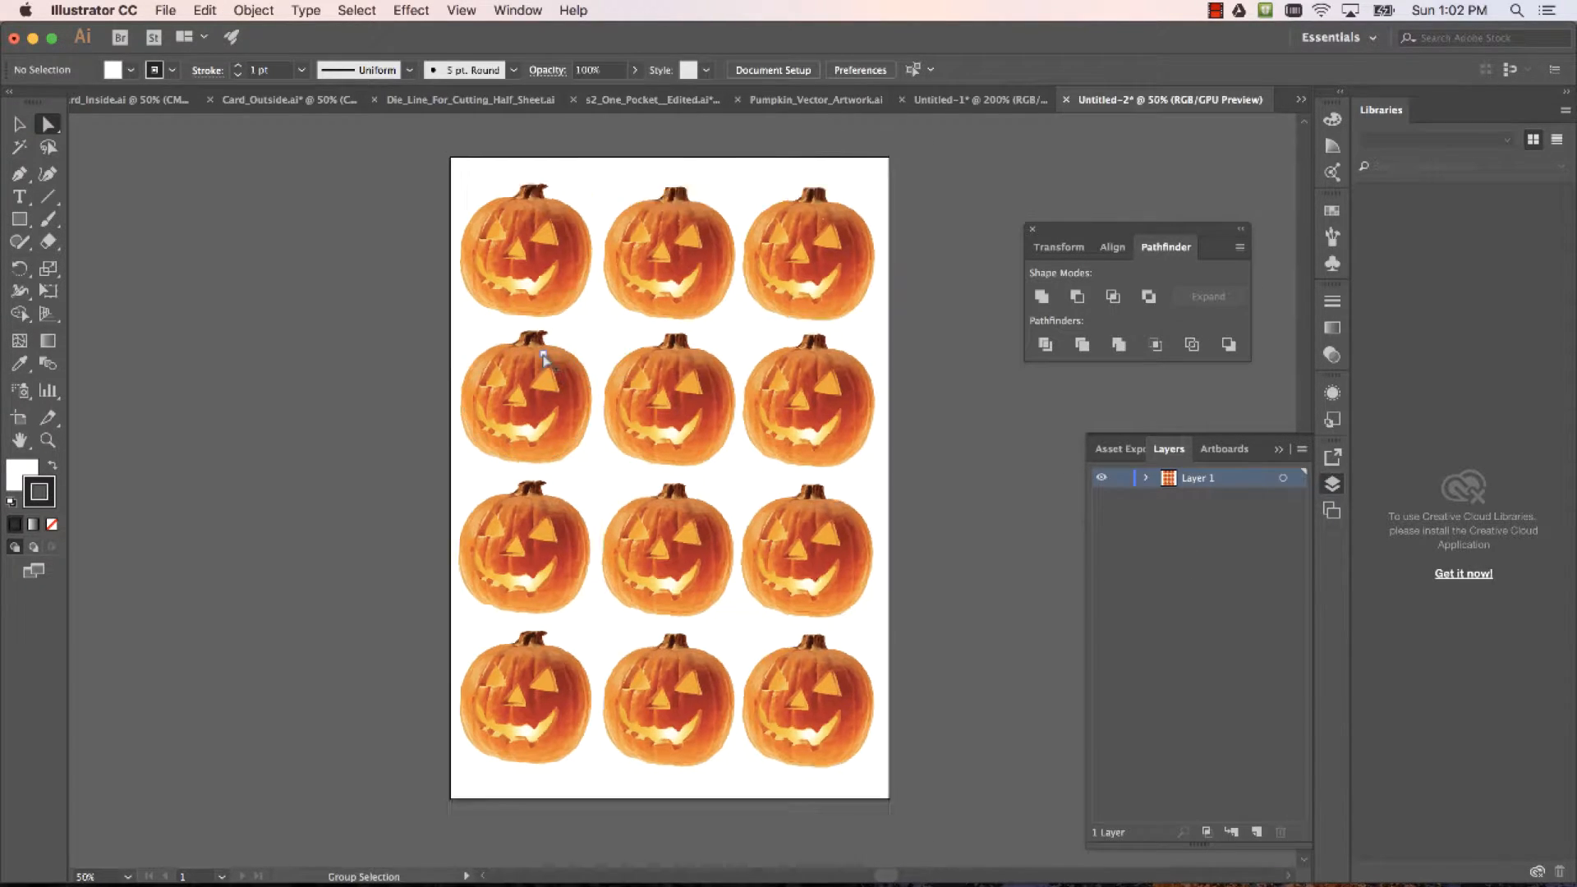
{"action": "scroll", "coordinate": [542, 358], "scroll_direction": "up", "scroll_amount": 5}
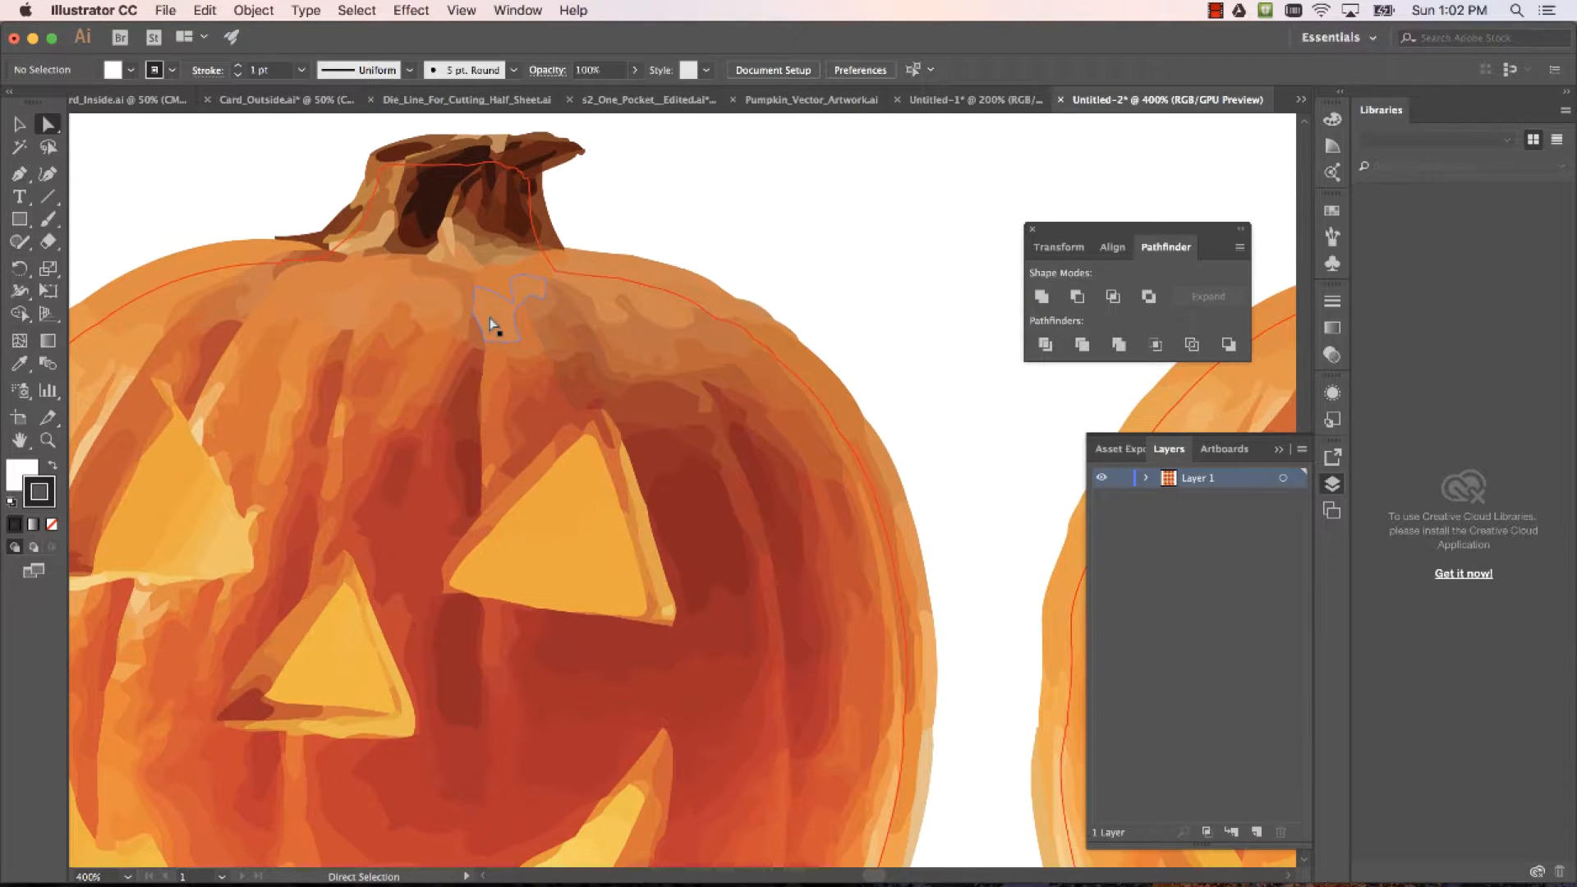
{"action": "scroll", "coordinate": [628, 325], "scroll_direction": "up", "scroll_amount": 10}
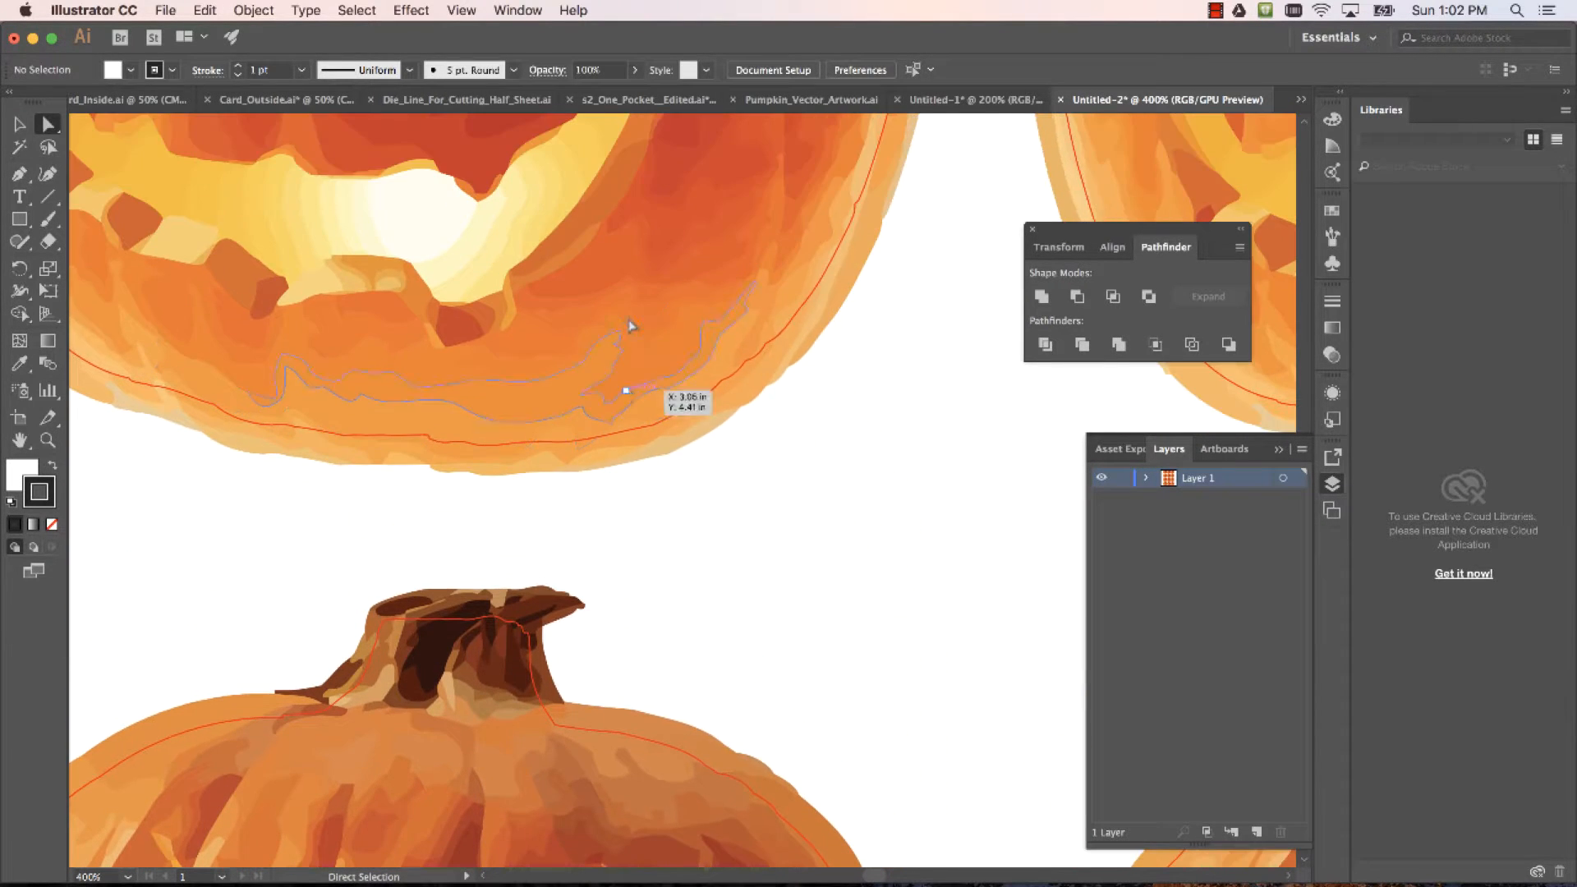
{"action": "scroll", "coordinate": [629, 324], "scroll_direction": "down", "scroll_amount": 10}
{"action": "scroll", "coordinate": [628, 322], "scroll_direction": "down", "scroll_amount": 2}
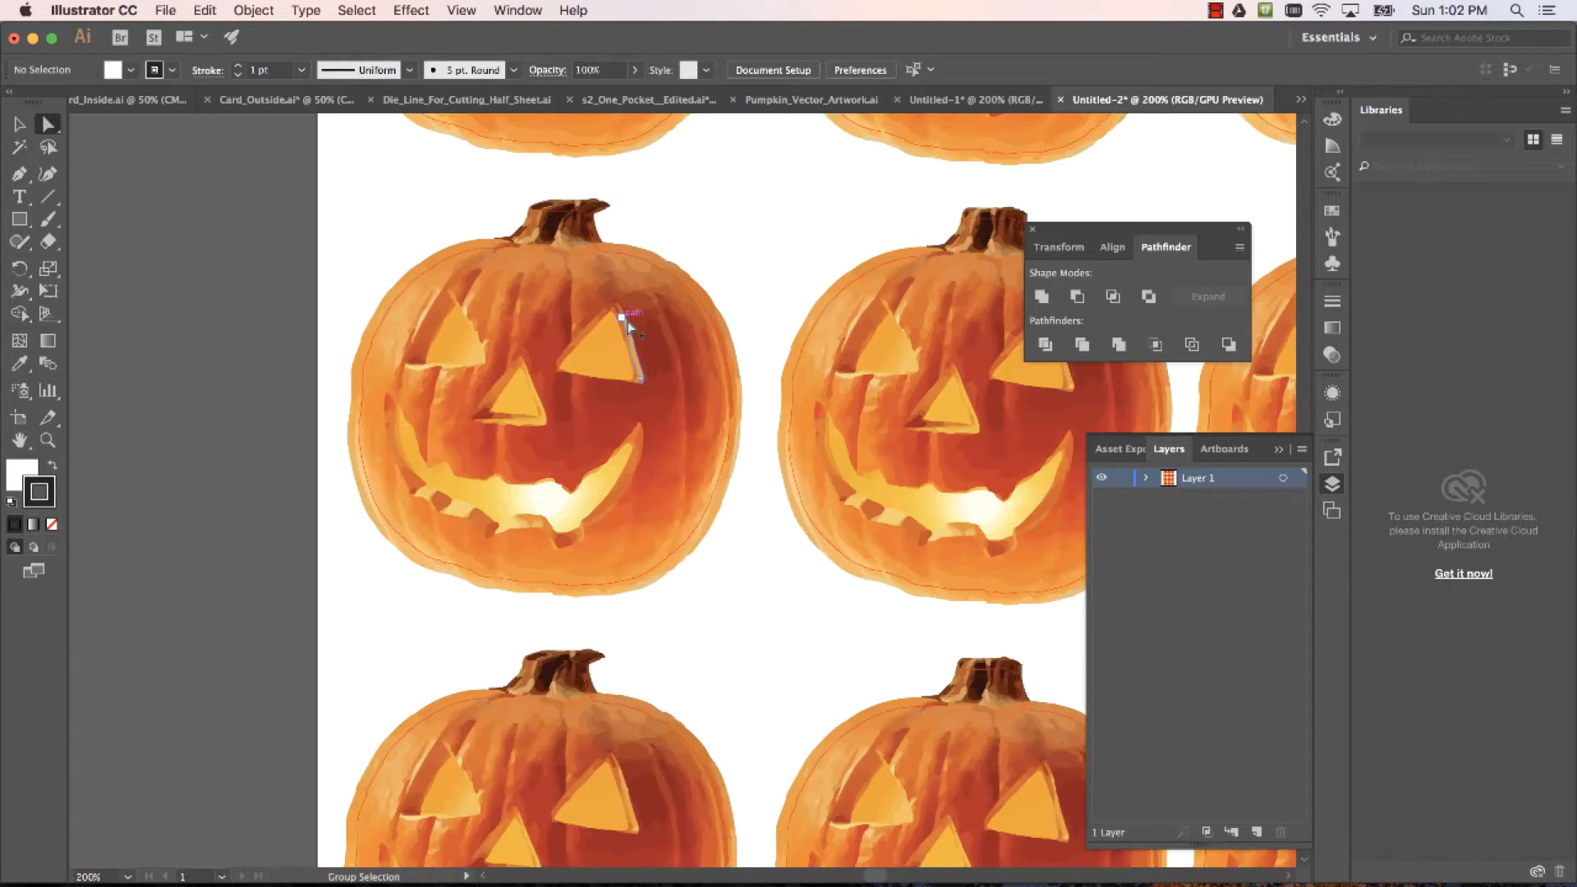
{"action": "scroll", "coordinate": [627, 322], "scroll_direction": "down", "scroll_amount": 4}
{"action": "left_click_drag", "start_coordinate": [695, 260], "coordinate": [640, 325]}
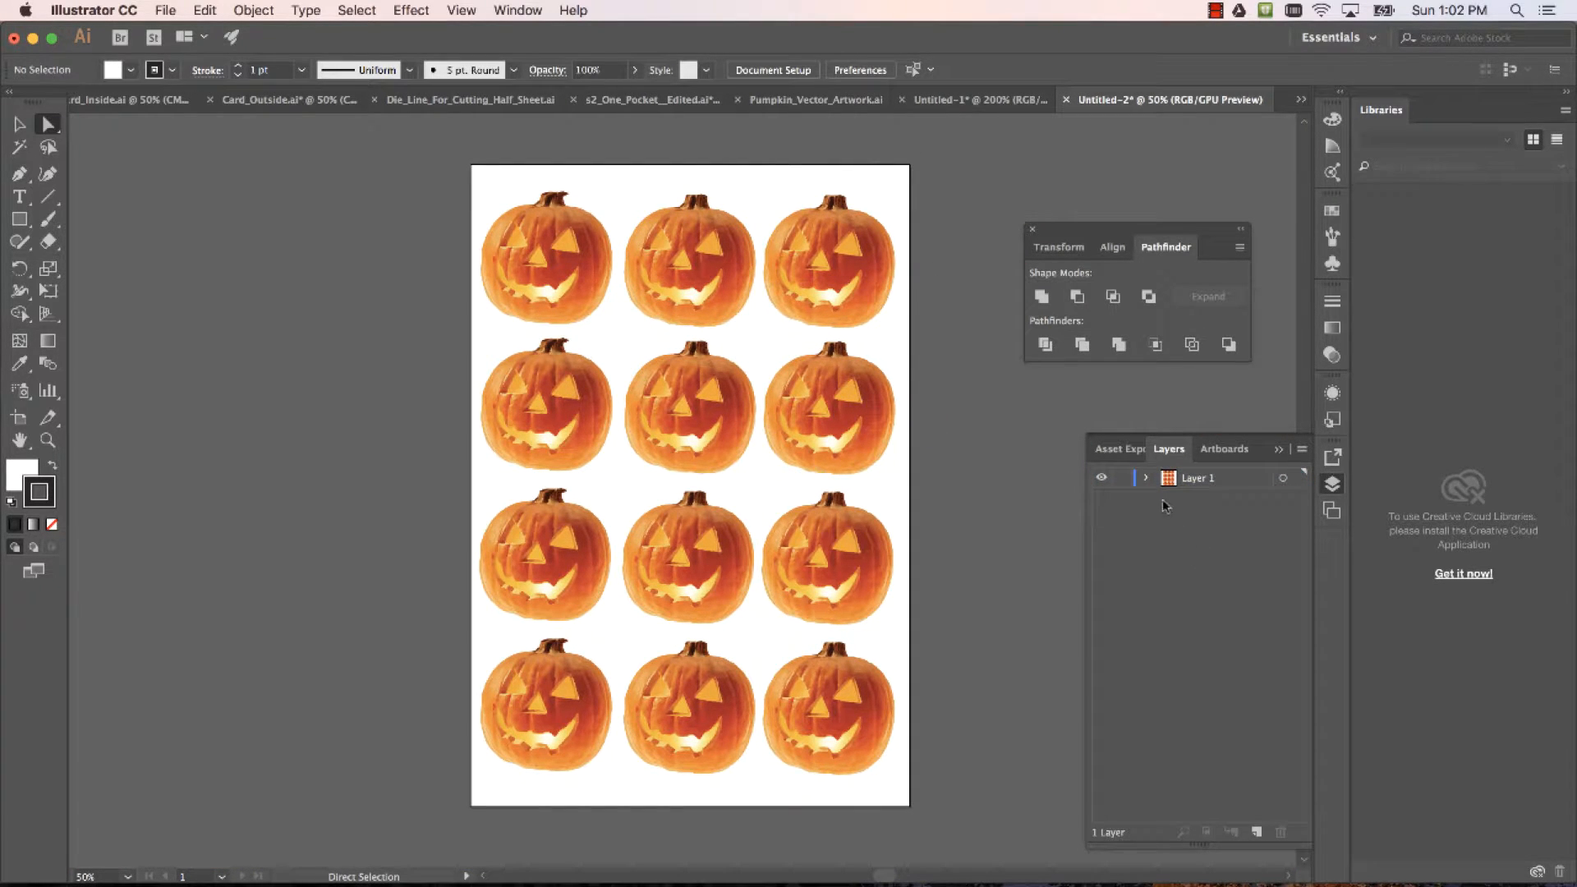
Expand Layer 1, set the layer list's row size to Large, and widen the list to review its paths and groups
{"action": "left_click", "coordinate": [1147, 480]}
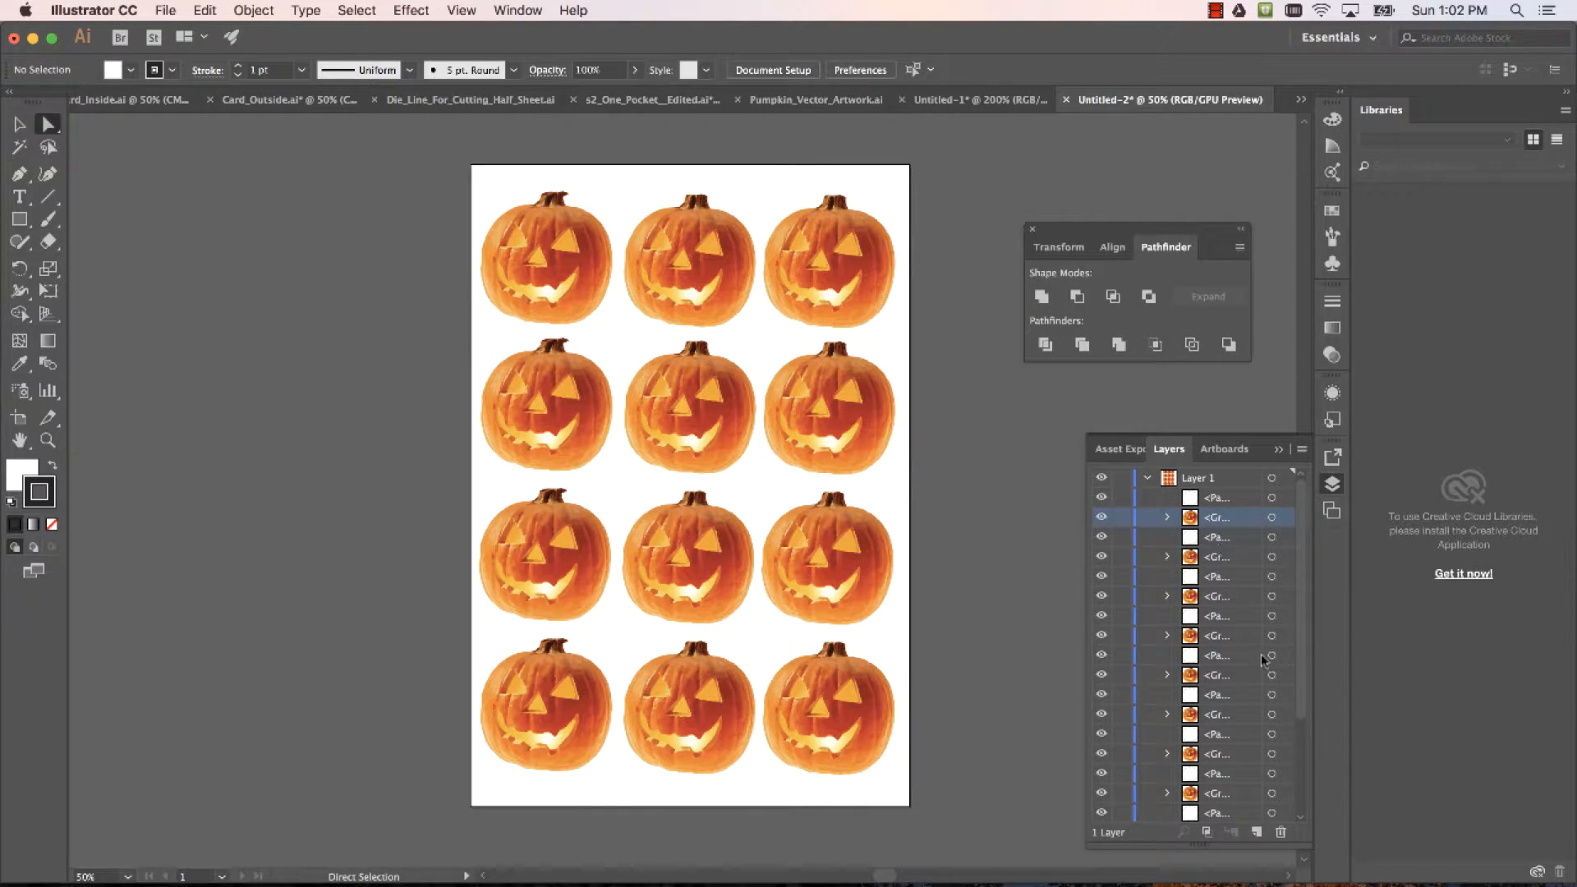
{"action": "left_click", "coordinate": [1303, 449]}
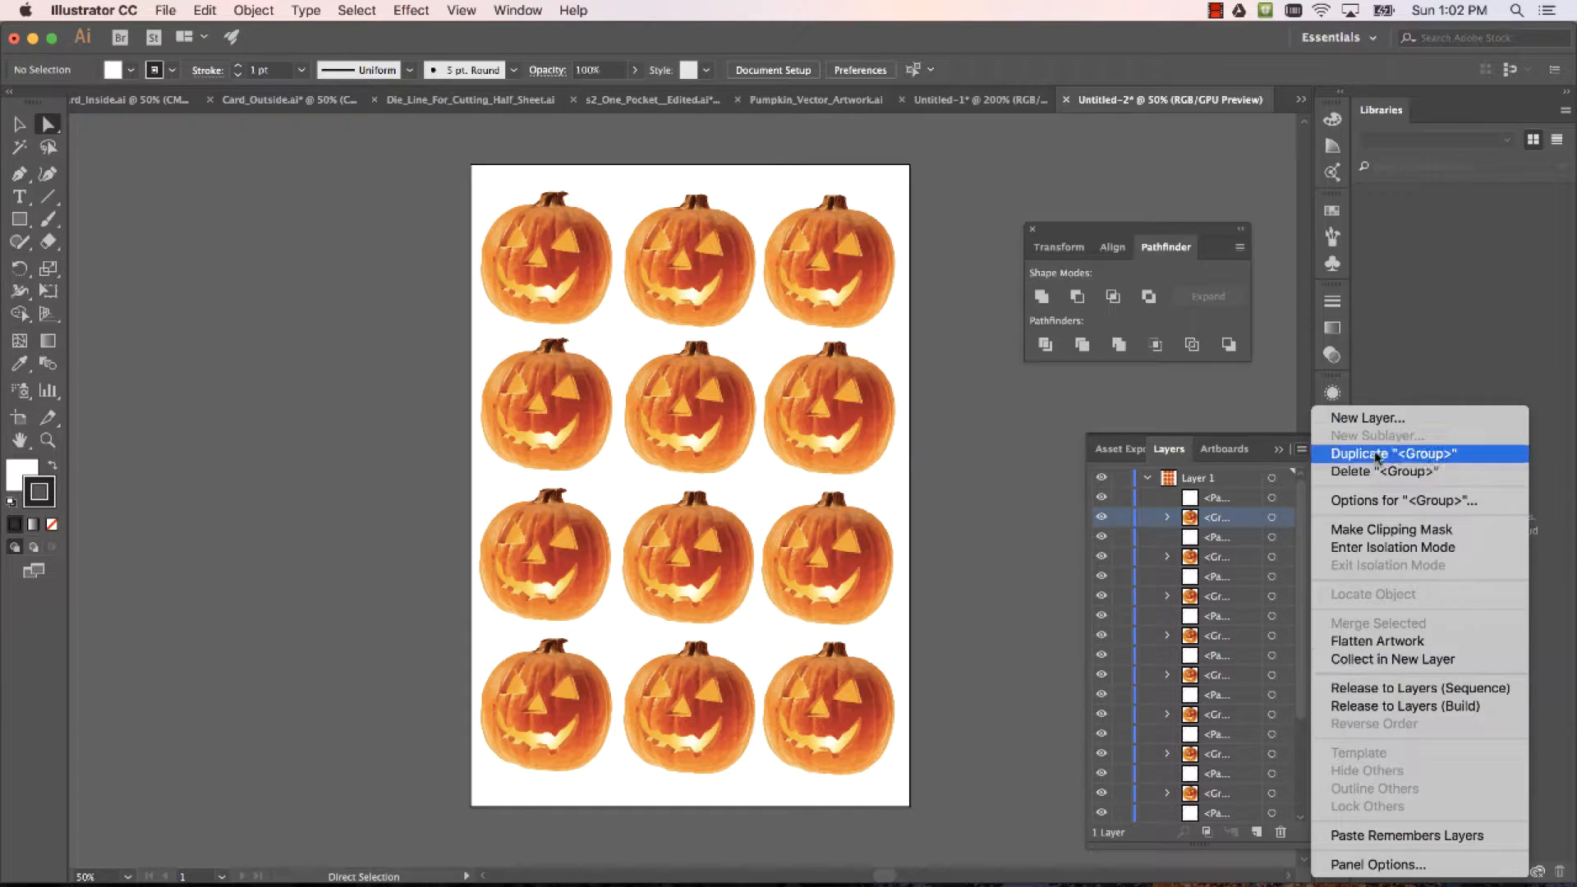
{"action": "left_click", "coordinate": [1421, 865]}
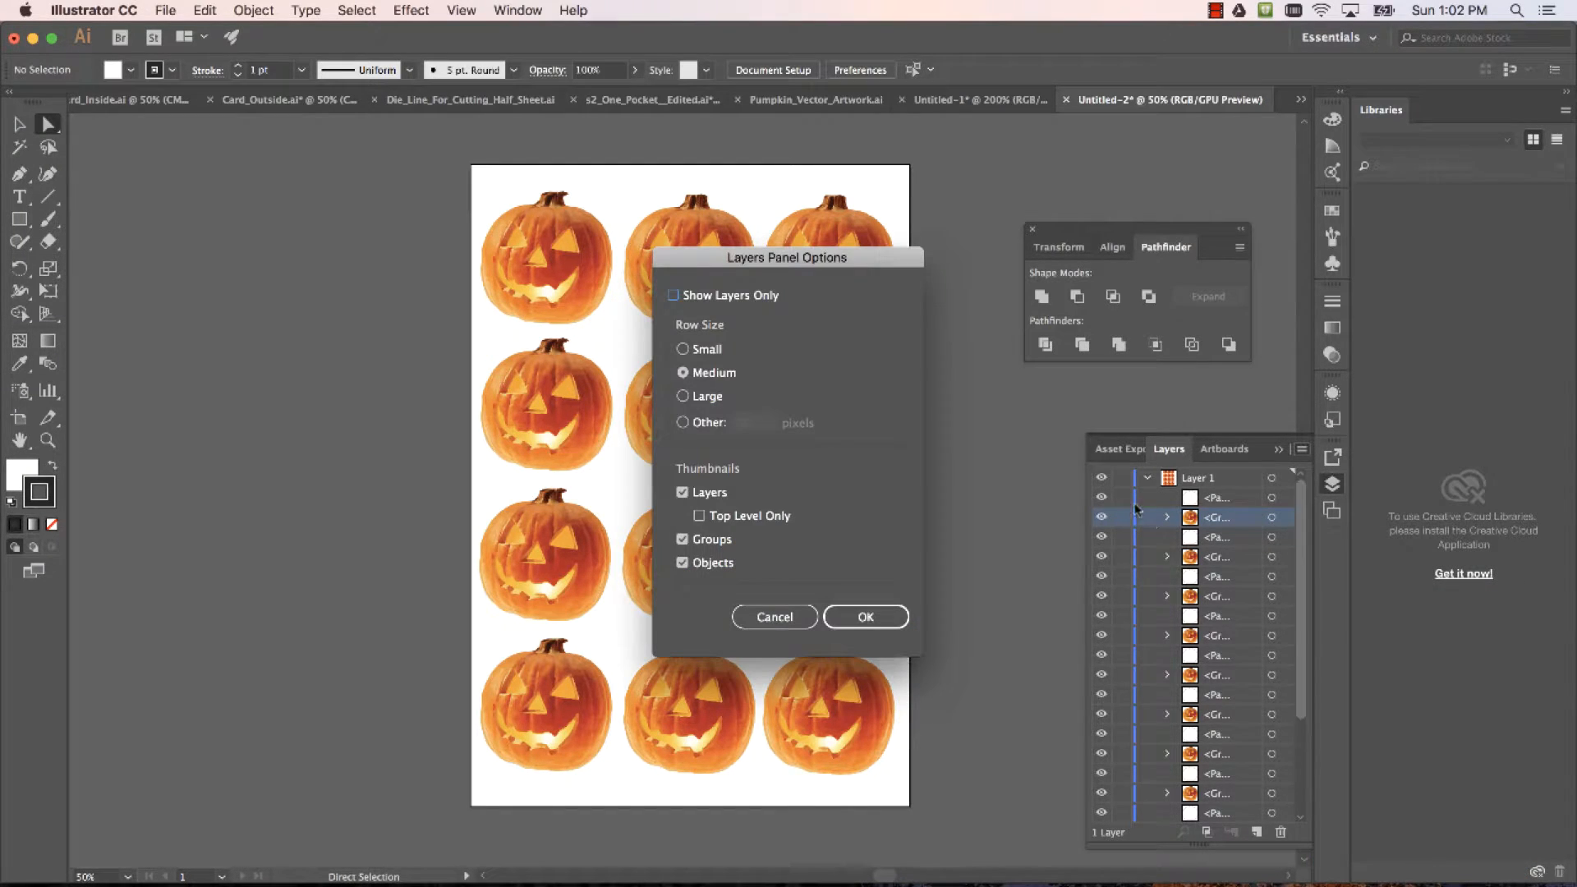
{"action": "left_click", "coordinate": [683, 396]}
{"action": "left_click", "coordinate": [894, 618]}
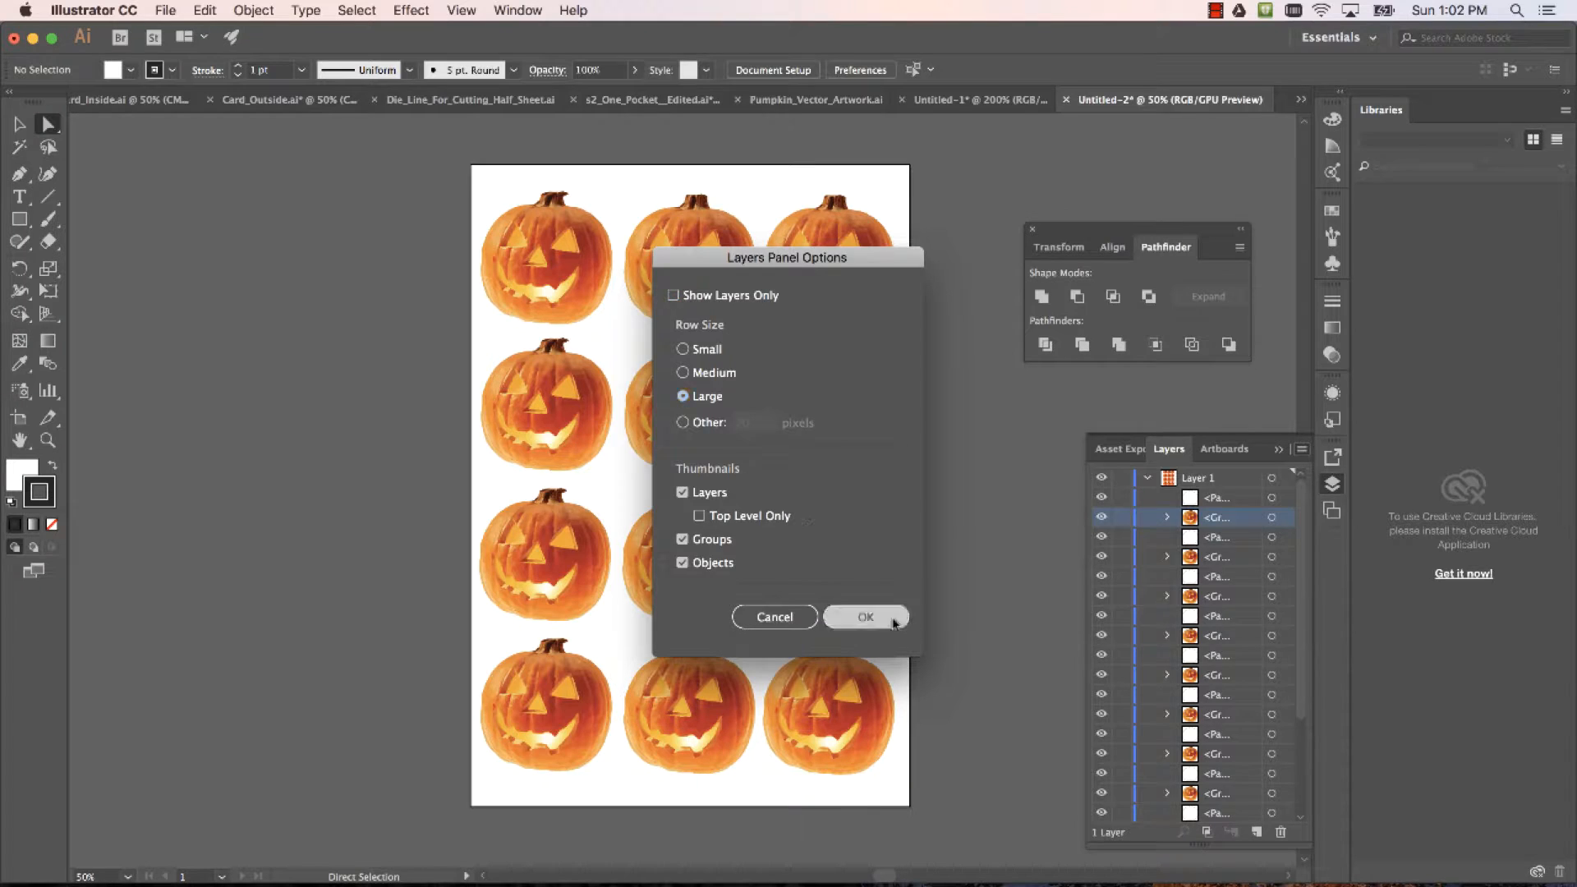
{"action": "left_click_drag", "start_coordinate": [1082, 441], "coordinate": [969, 440]}
{"action": "left_click_drag", "start_coordinate": [1300, 492], "coordinate": [1298, 692]}
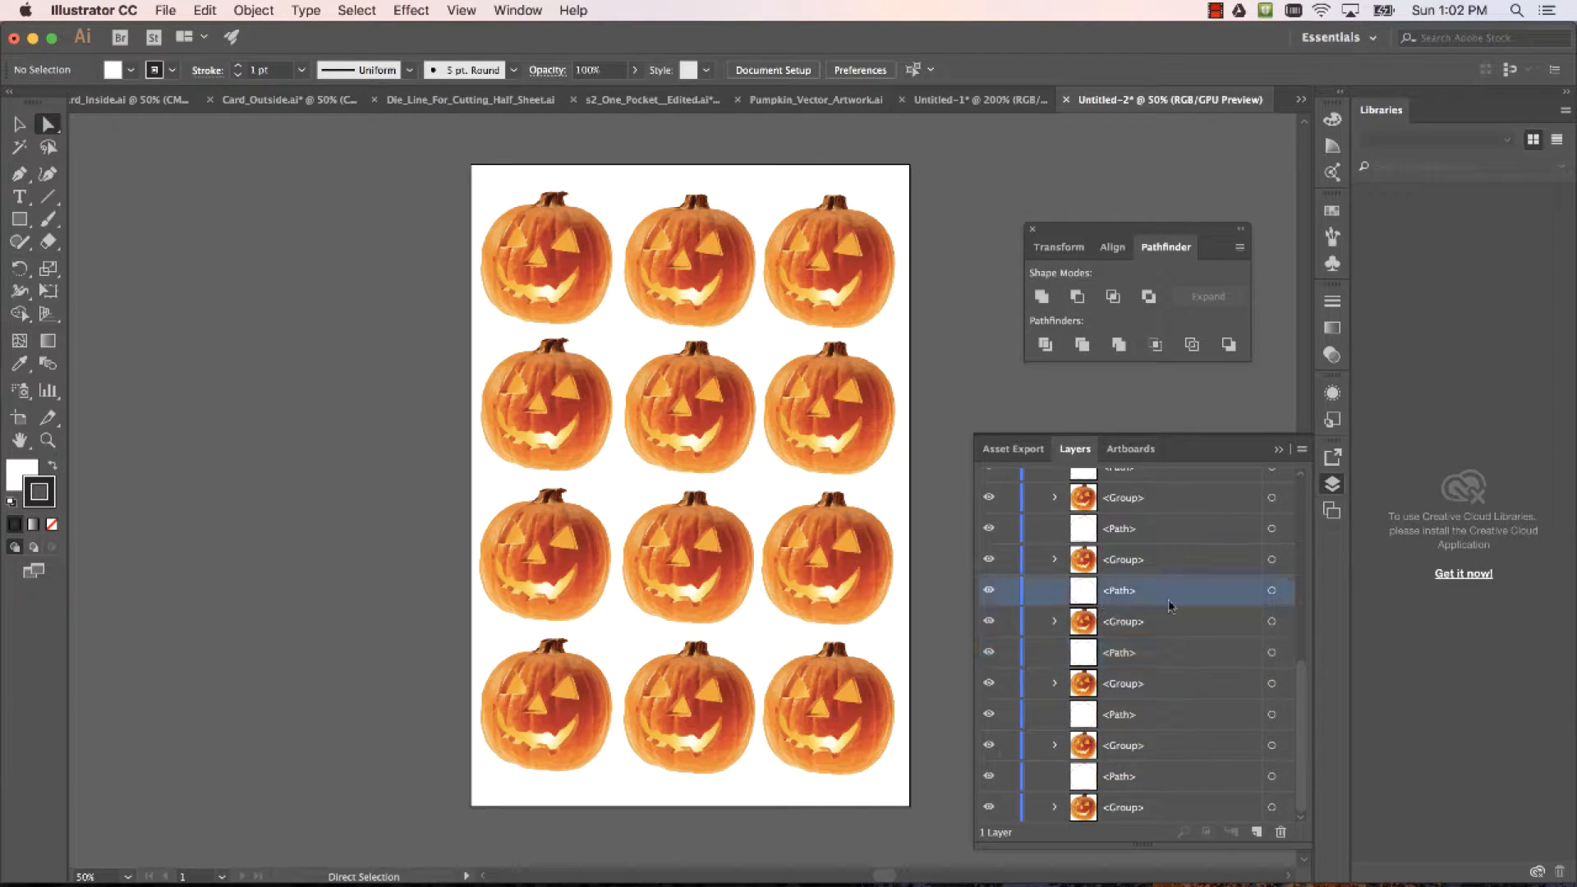
{"action": "left_click_drag", "start_coordinate": [1301, 694], "coordinate": [1301, 513]}
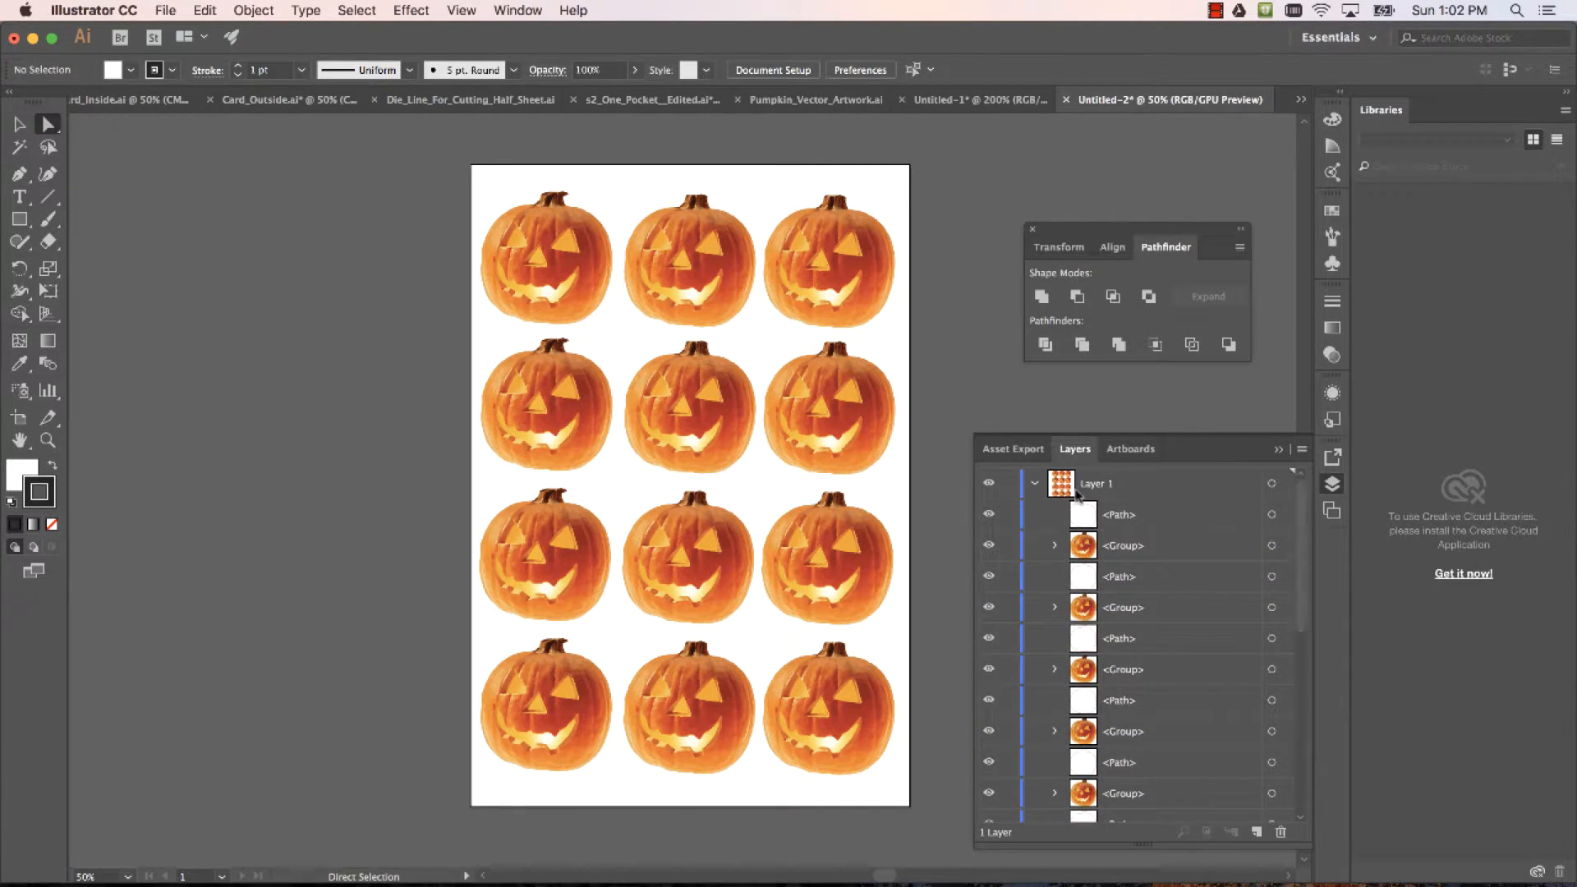
Collapse Layer 1 and rename it "Print Layer"
{"action": "left_click", "coordinate": [1033, 484]}
{"action": "double_click", "coordinate": [1098, 485]}
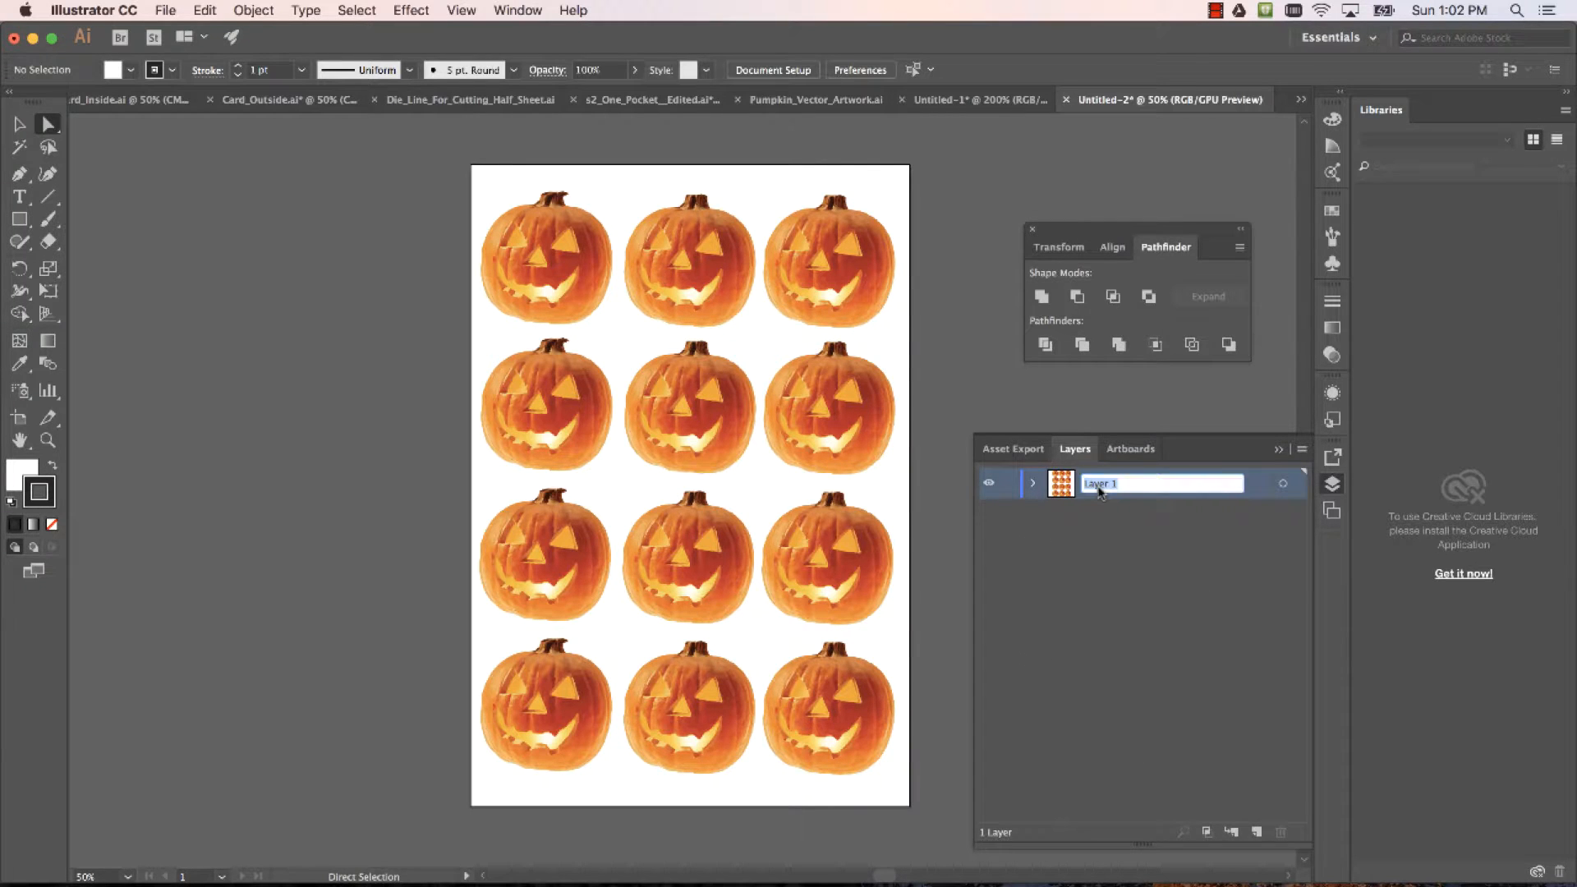
{"action": "type", "text": "Print Lay"}
{"action": "left_click", "coordinate": [1239, 750]}
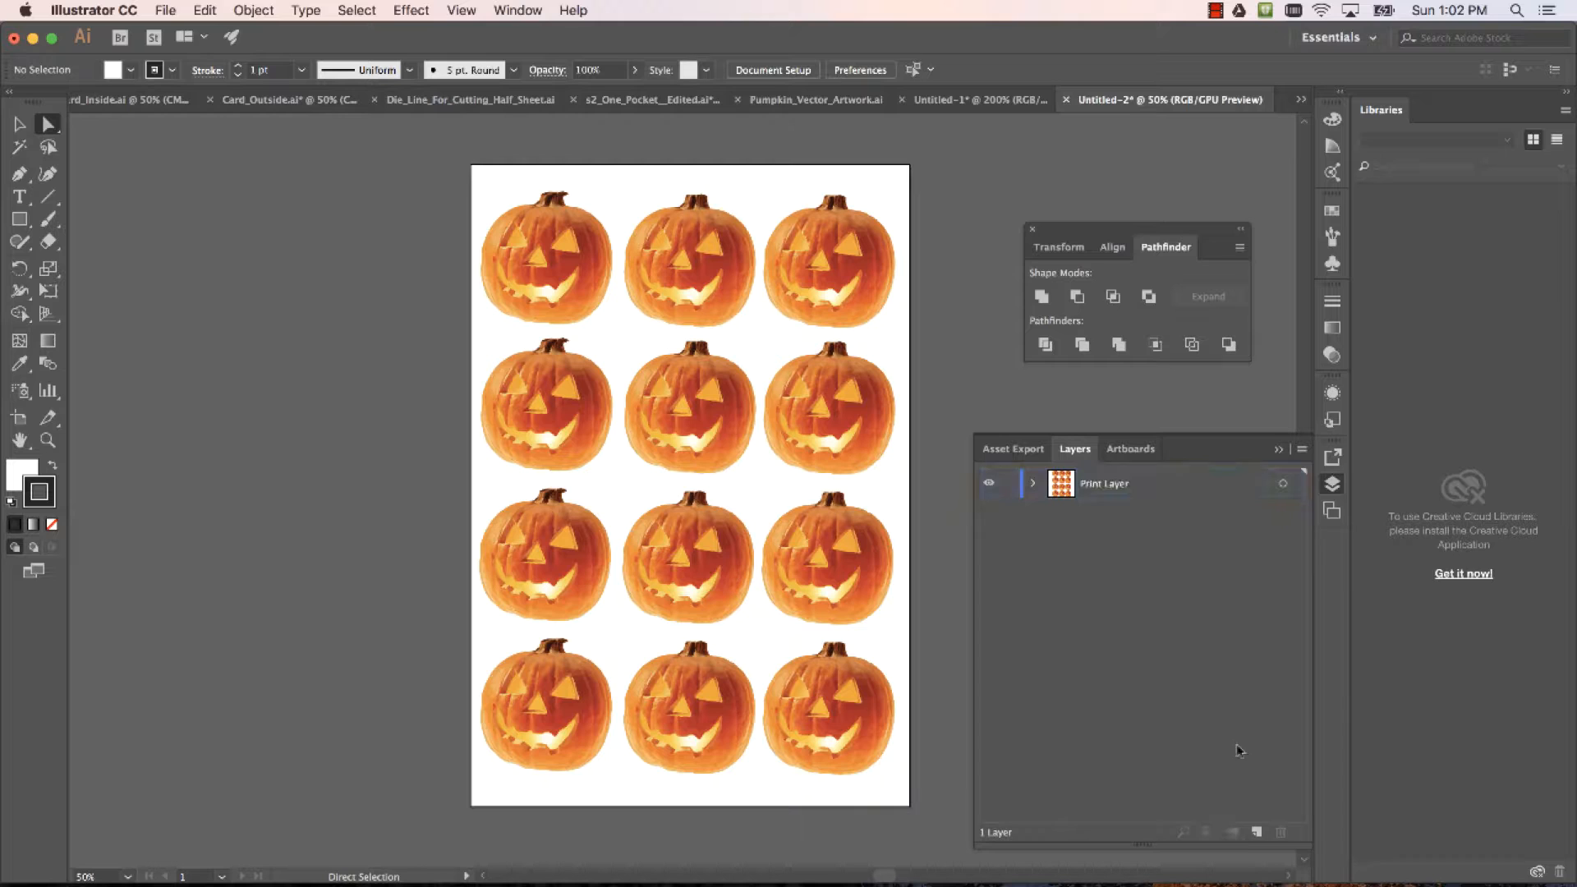
Add a new layer above Print Layer and name it "Die_Cut Layer"
{"action": "left_click", "coordinate": [1255, 832]}
{"action": "double_click", "coordinate": [1099, 487]}
{"action": "type", "text": "Ou"}
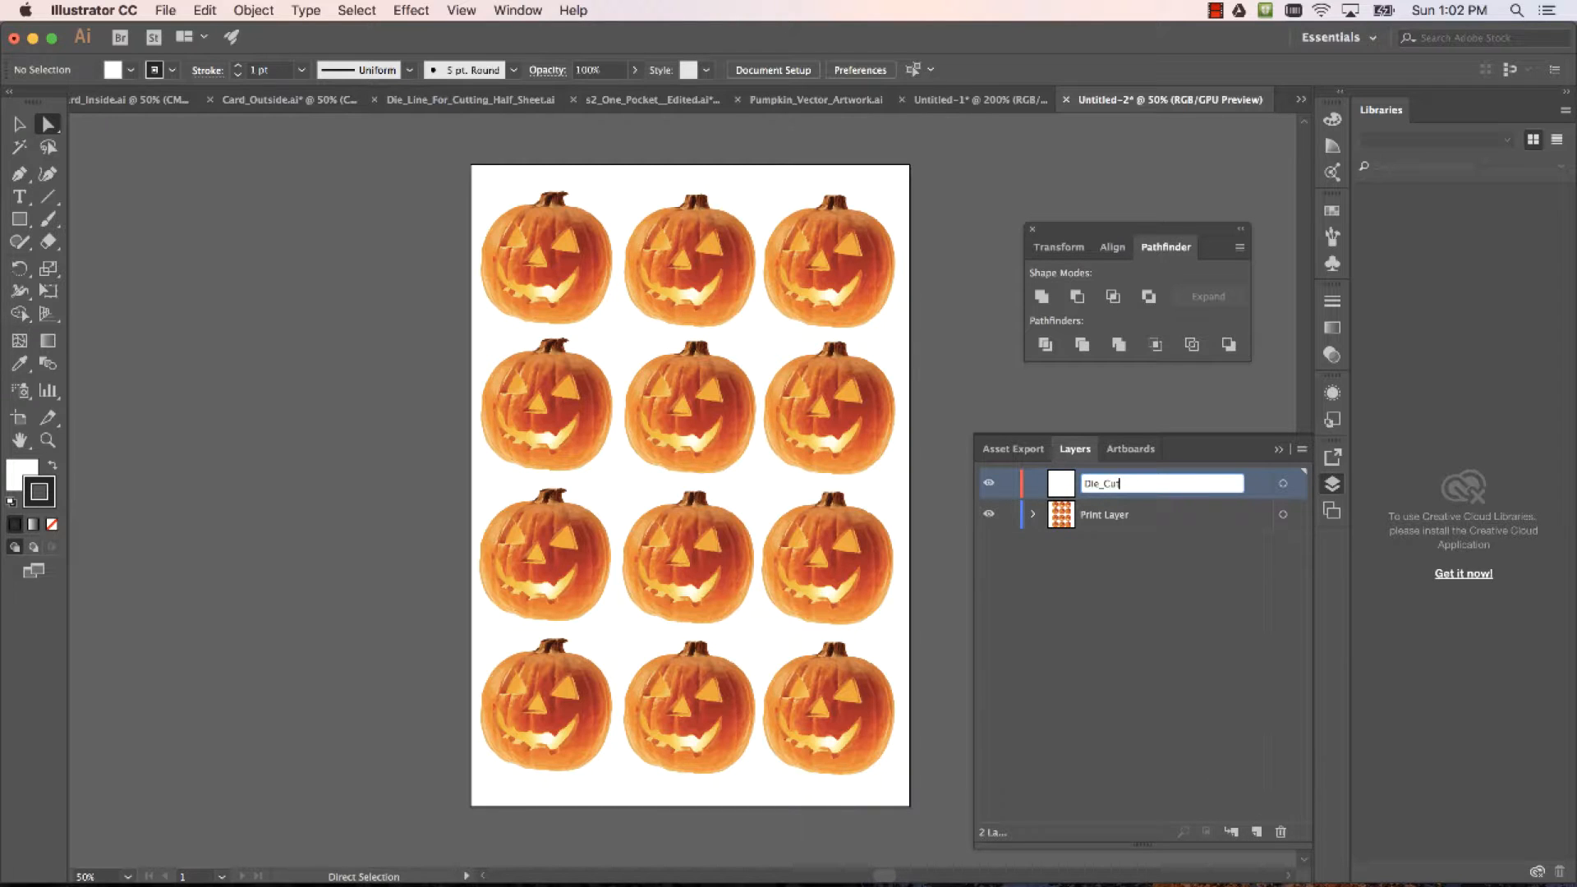
{"action": "type", "text": "e_Cut Layer"}
{"action": "key", "text": "Return"}
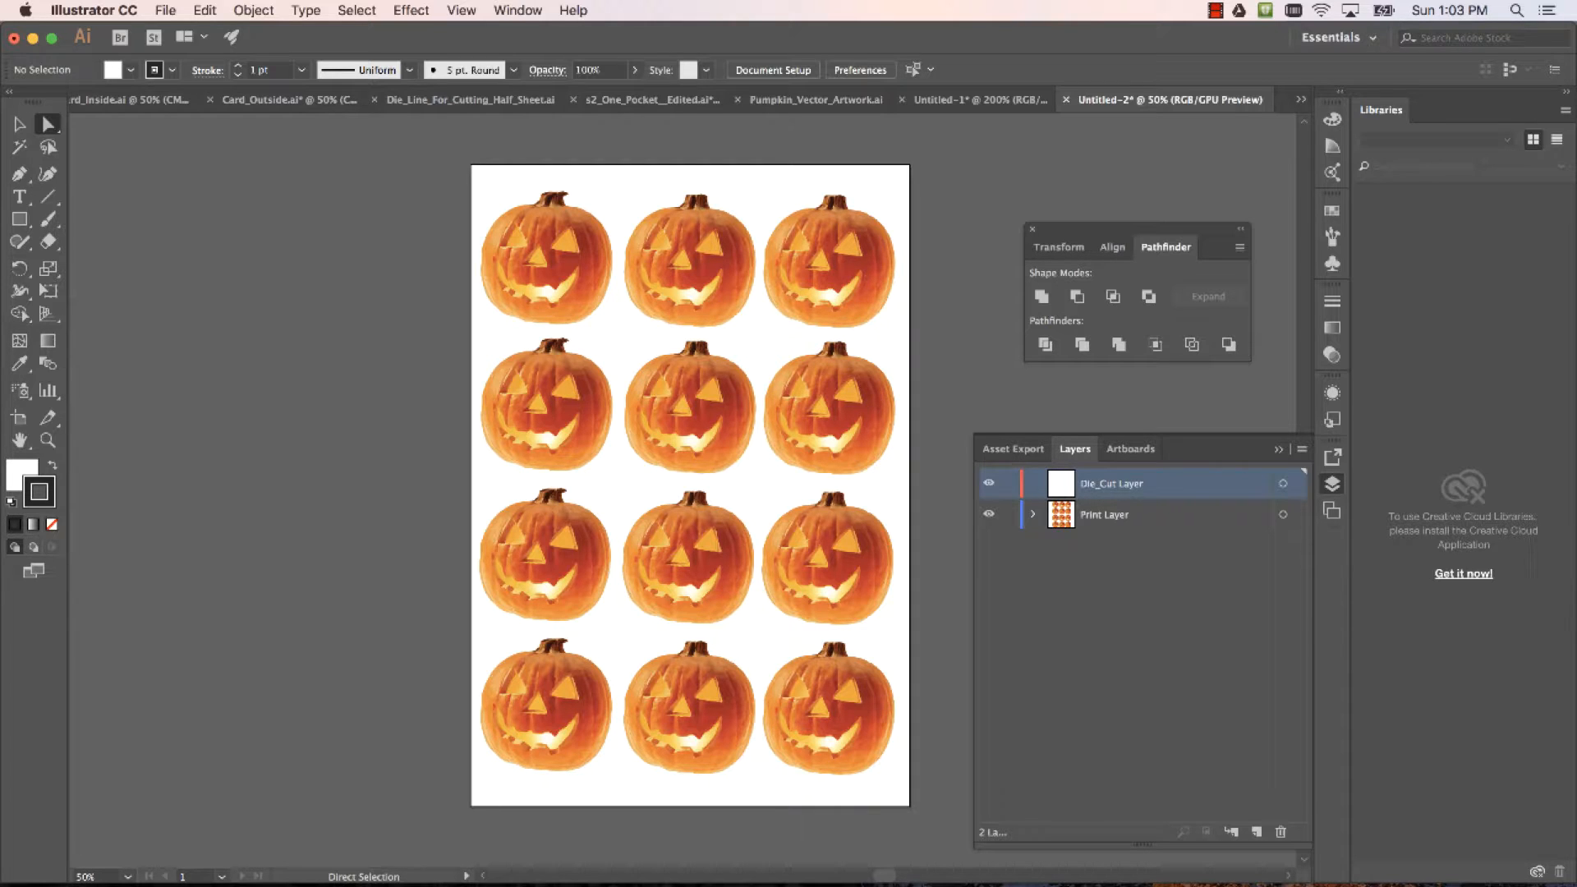
Move every loose die-line path from the Print Layer into the Die_Cut Layer, leaving the pumpkin groups behind, and collapse the Print Layer
{"action": "left_click", "coordinate": [1034, 515]}
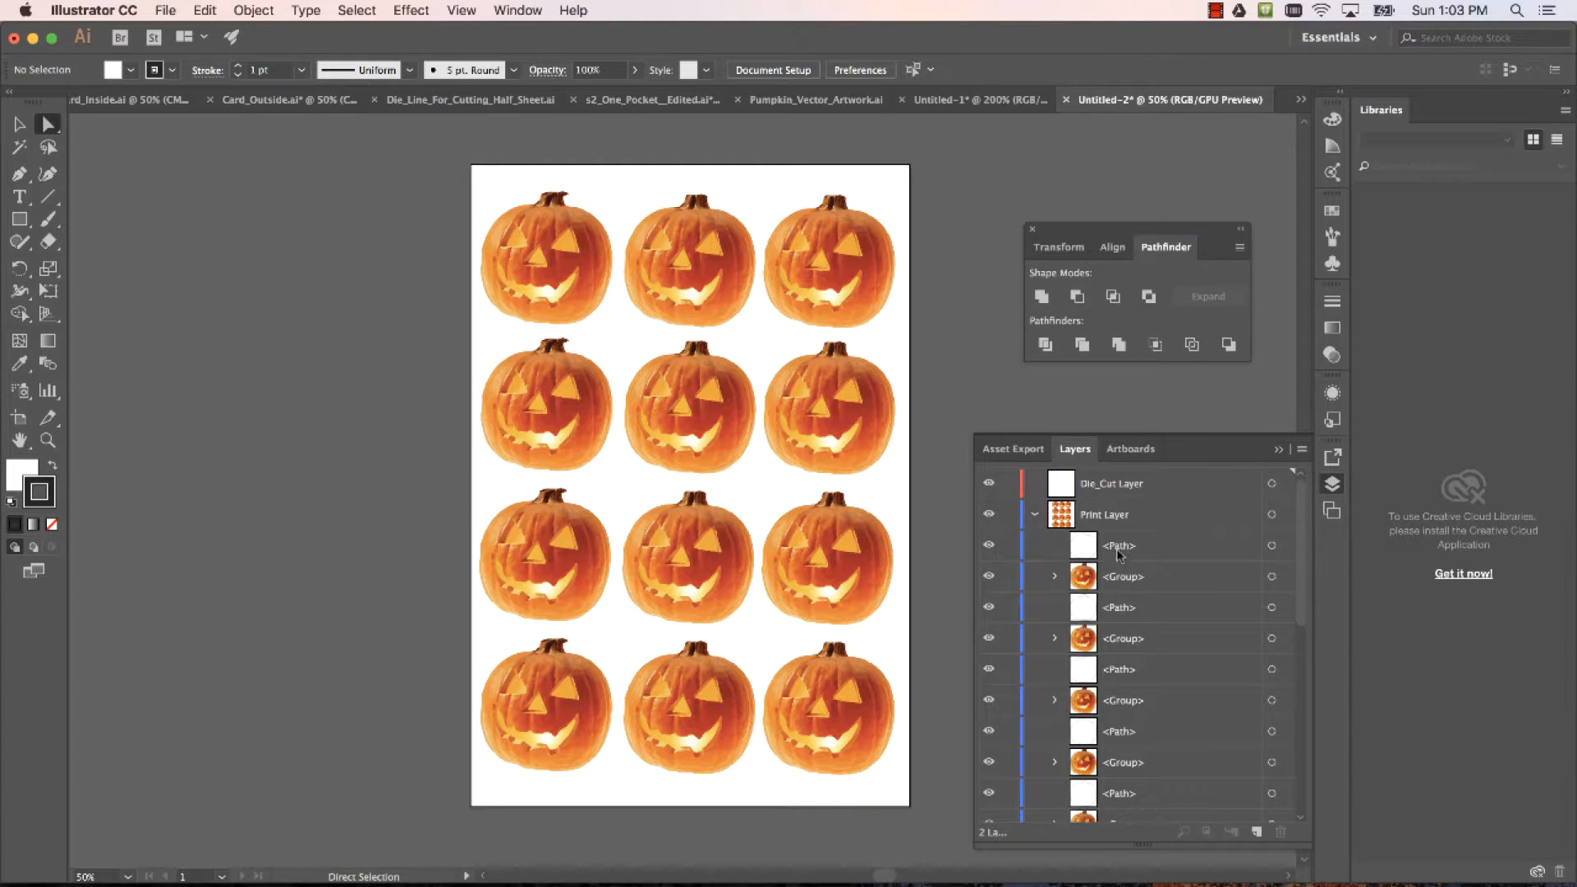
{"action": "left_click", "coordinate": [1116, 547]}
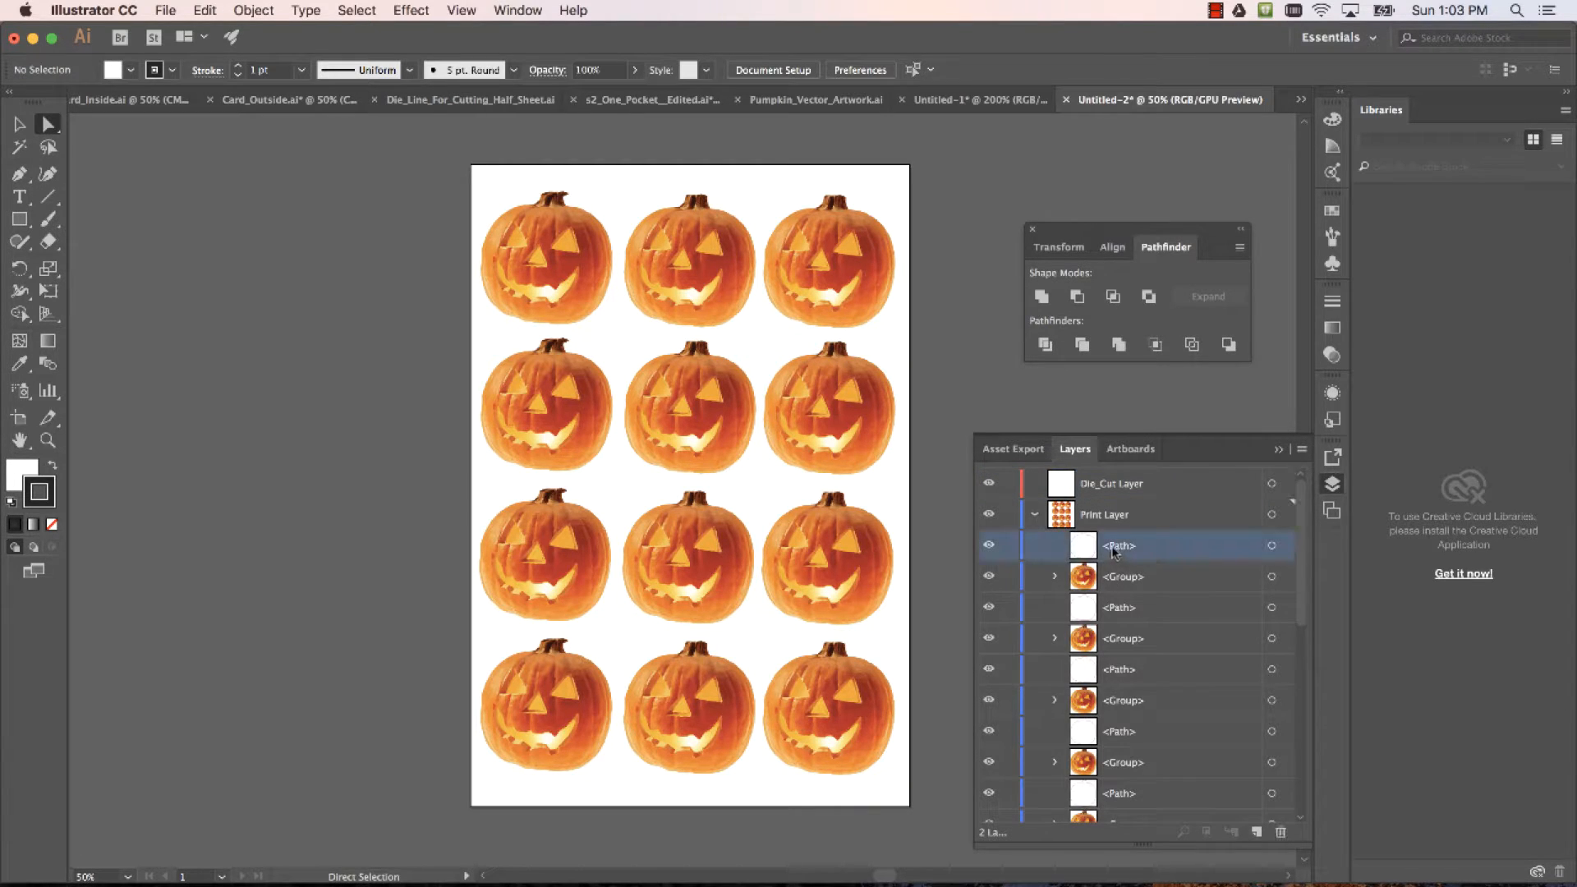
{"action": "left_click", "coordinate": [1131, 609], "text": "super"}
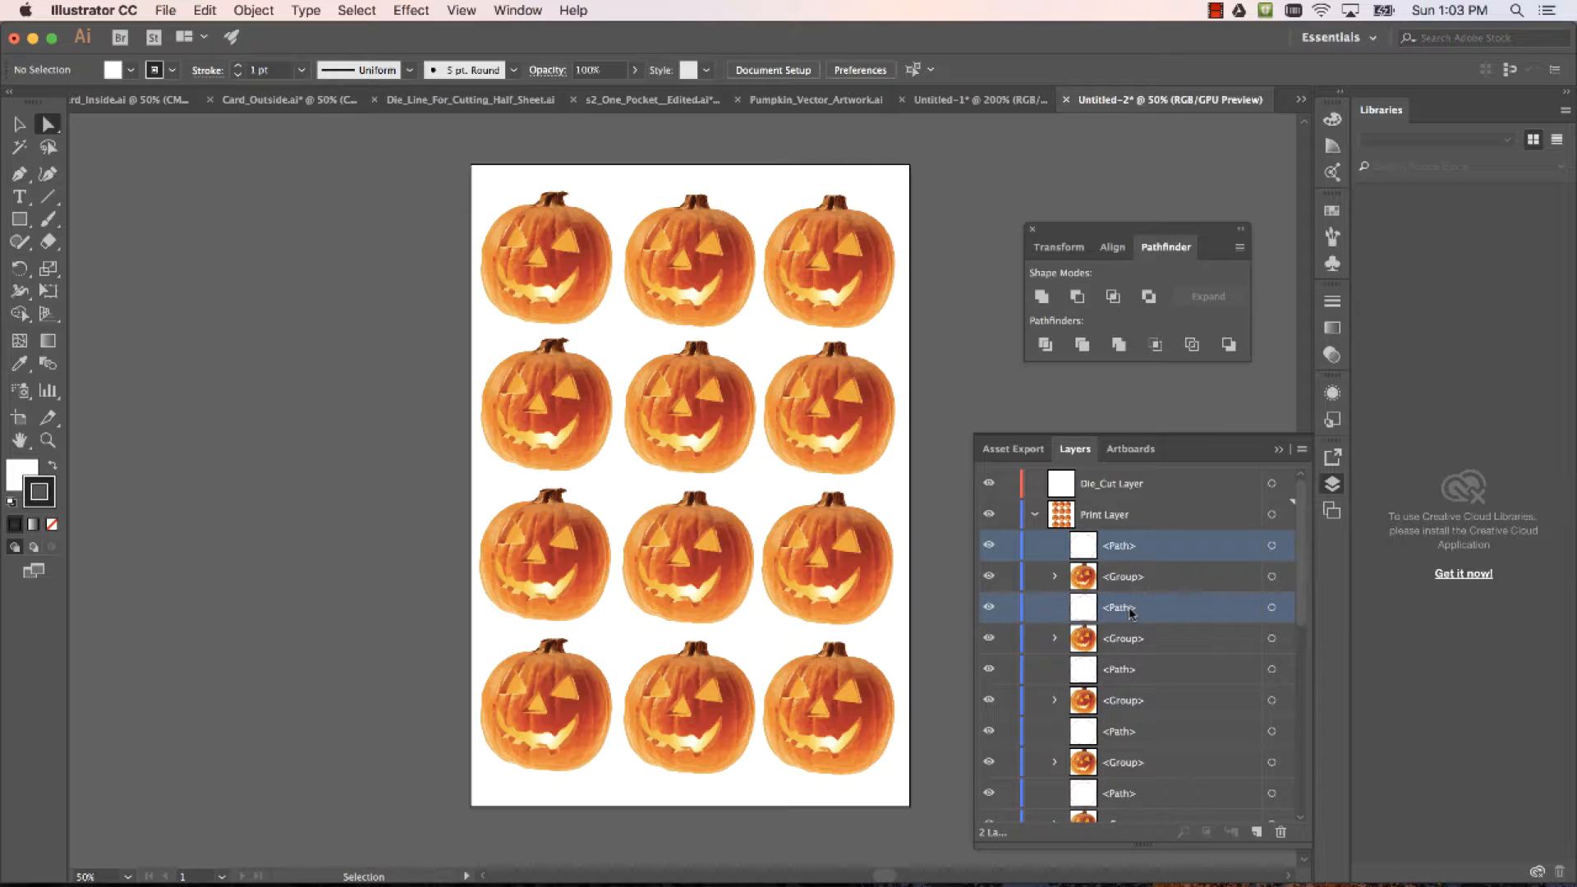
{"action": "left_click", "coordinate": [1137, 672], "text": "super"}
{"action": "left_click", "coordinate": [1133, 733], "text": "super"}
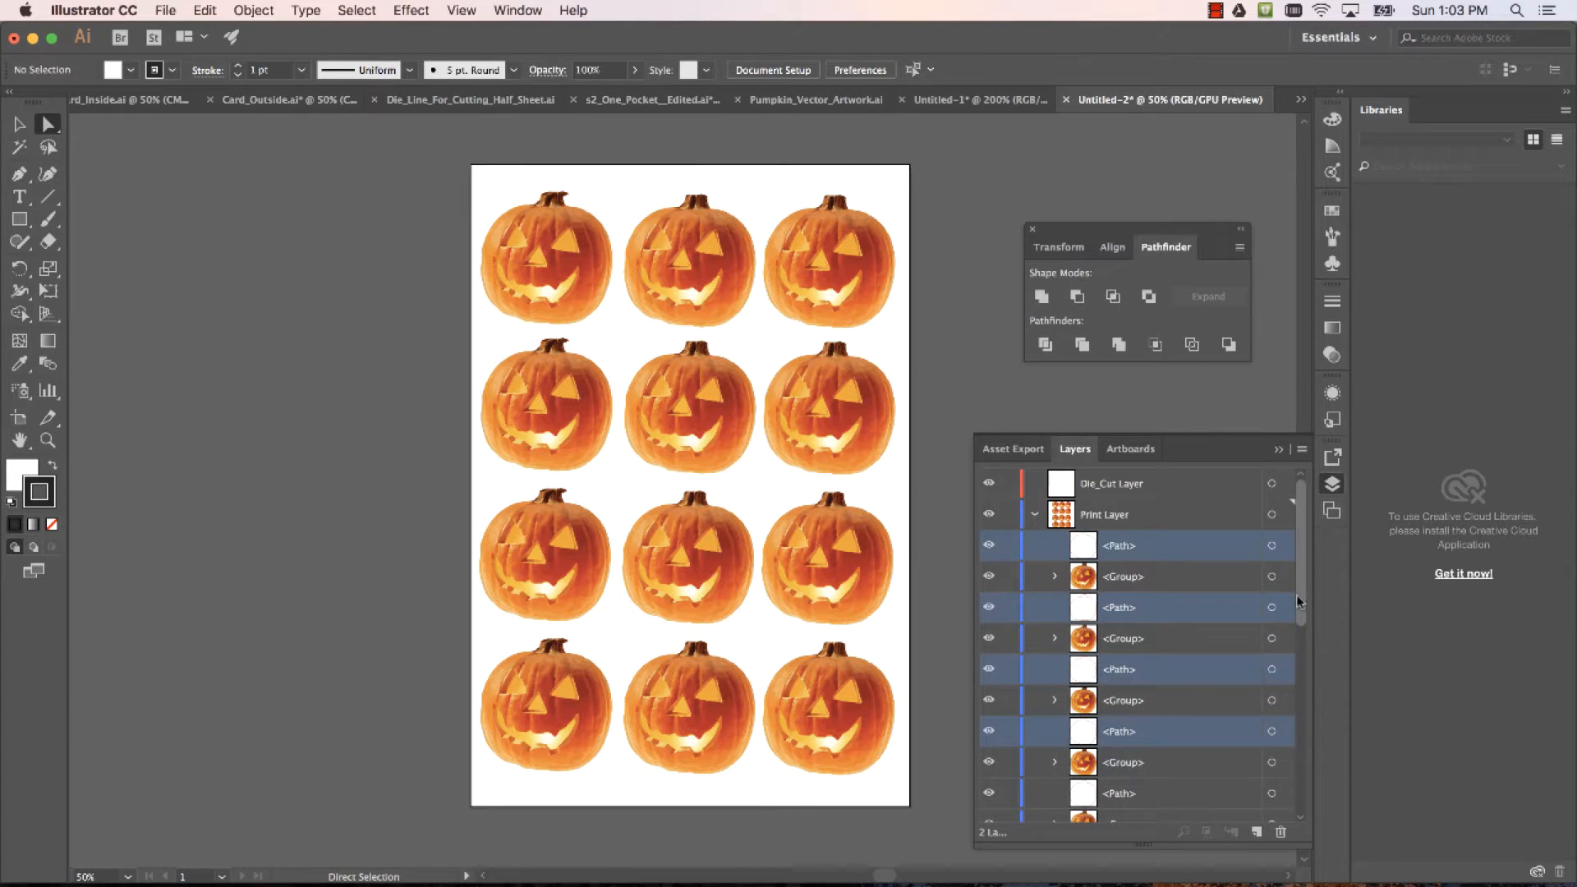
{"action": "left_click_drag", "start_coordinate": [1300, 605], "coordinate": [1296, 699]}
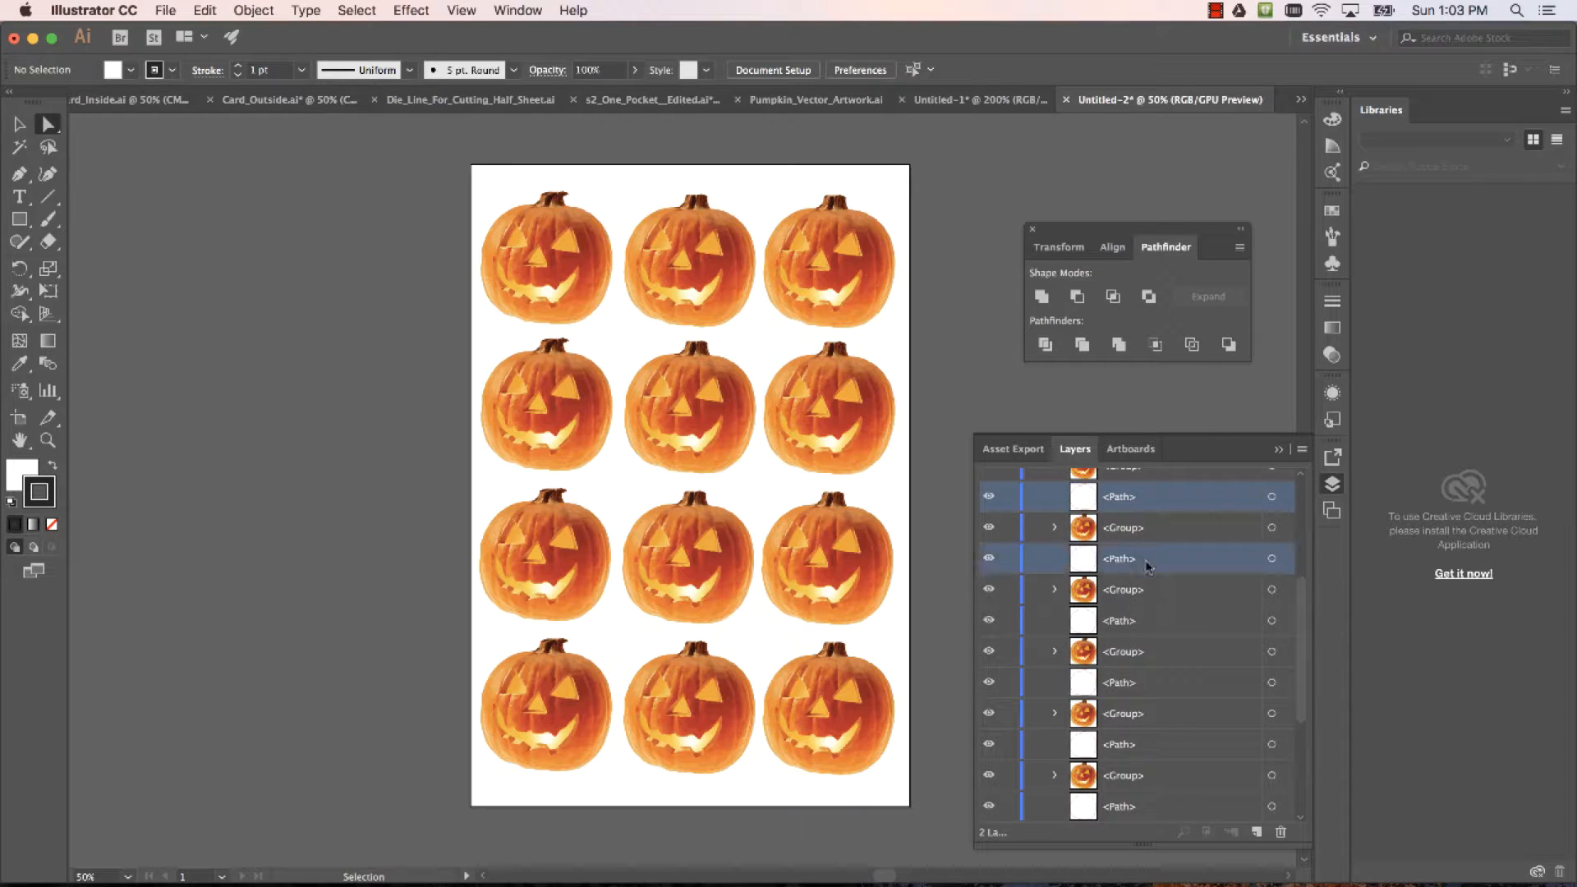
{"action": "left_click", "coordinate": [1153, 628], "text": "super"}
{"action": "left_click", "coordinate": [1146, 688], "text": "super"}
{"action": "left_click", "coordinate": [1141, 750], "text": "super"}
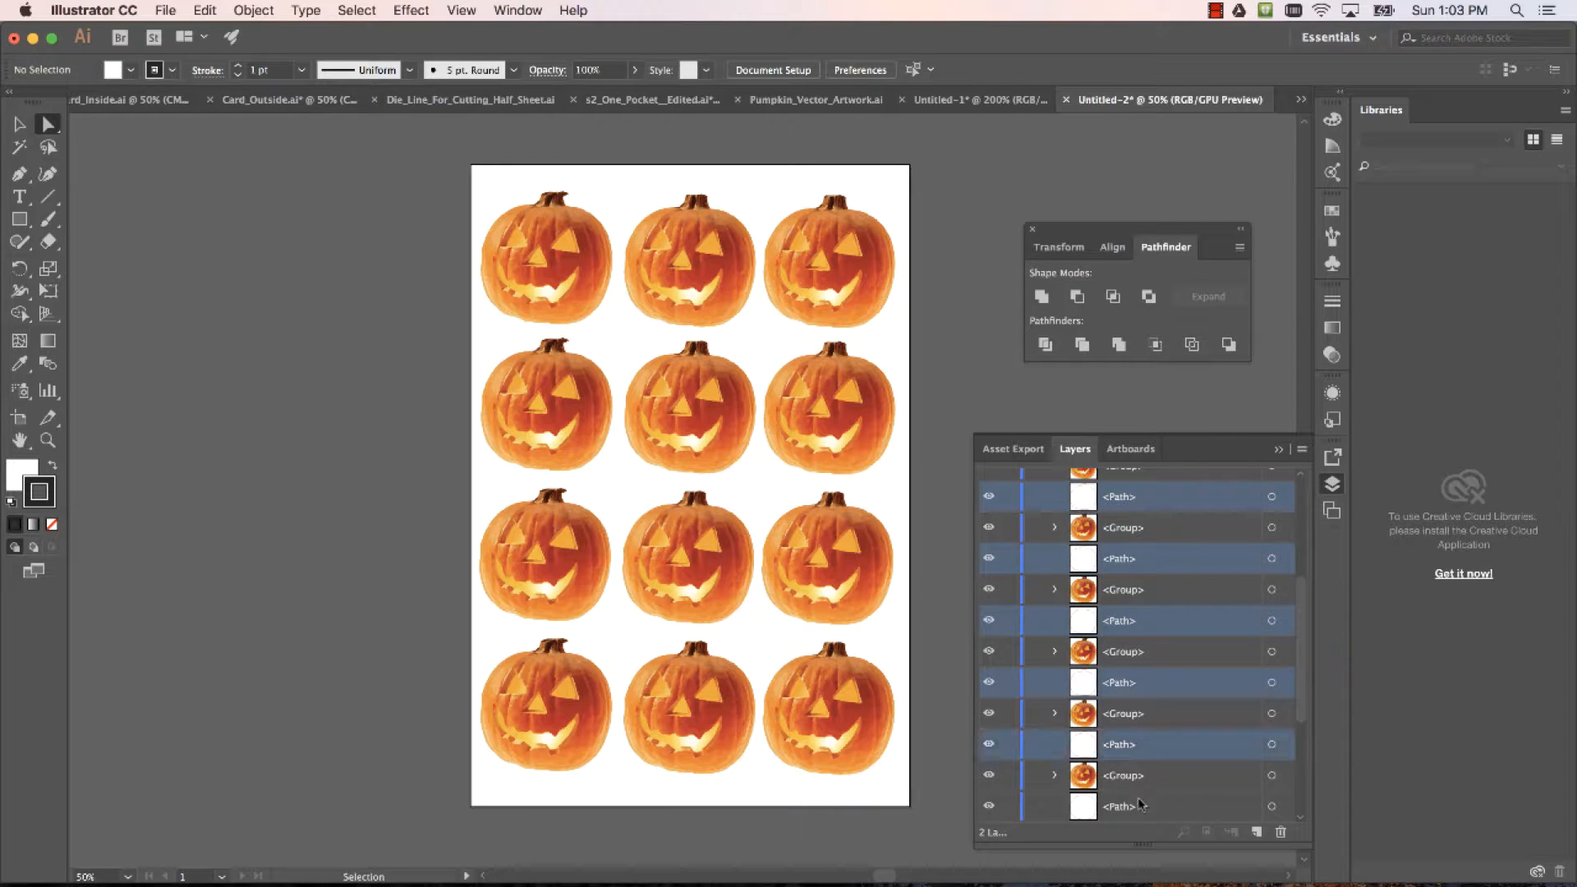
{"action": "left_click", "coordinate": [1142, 806], "text": "super"}
{"action": "scroll", "coordinate": [1150, 682], "scroll_direction": "down", "scroll_amount": 5}
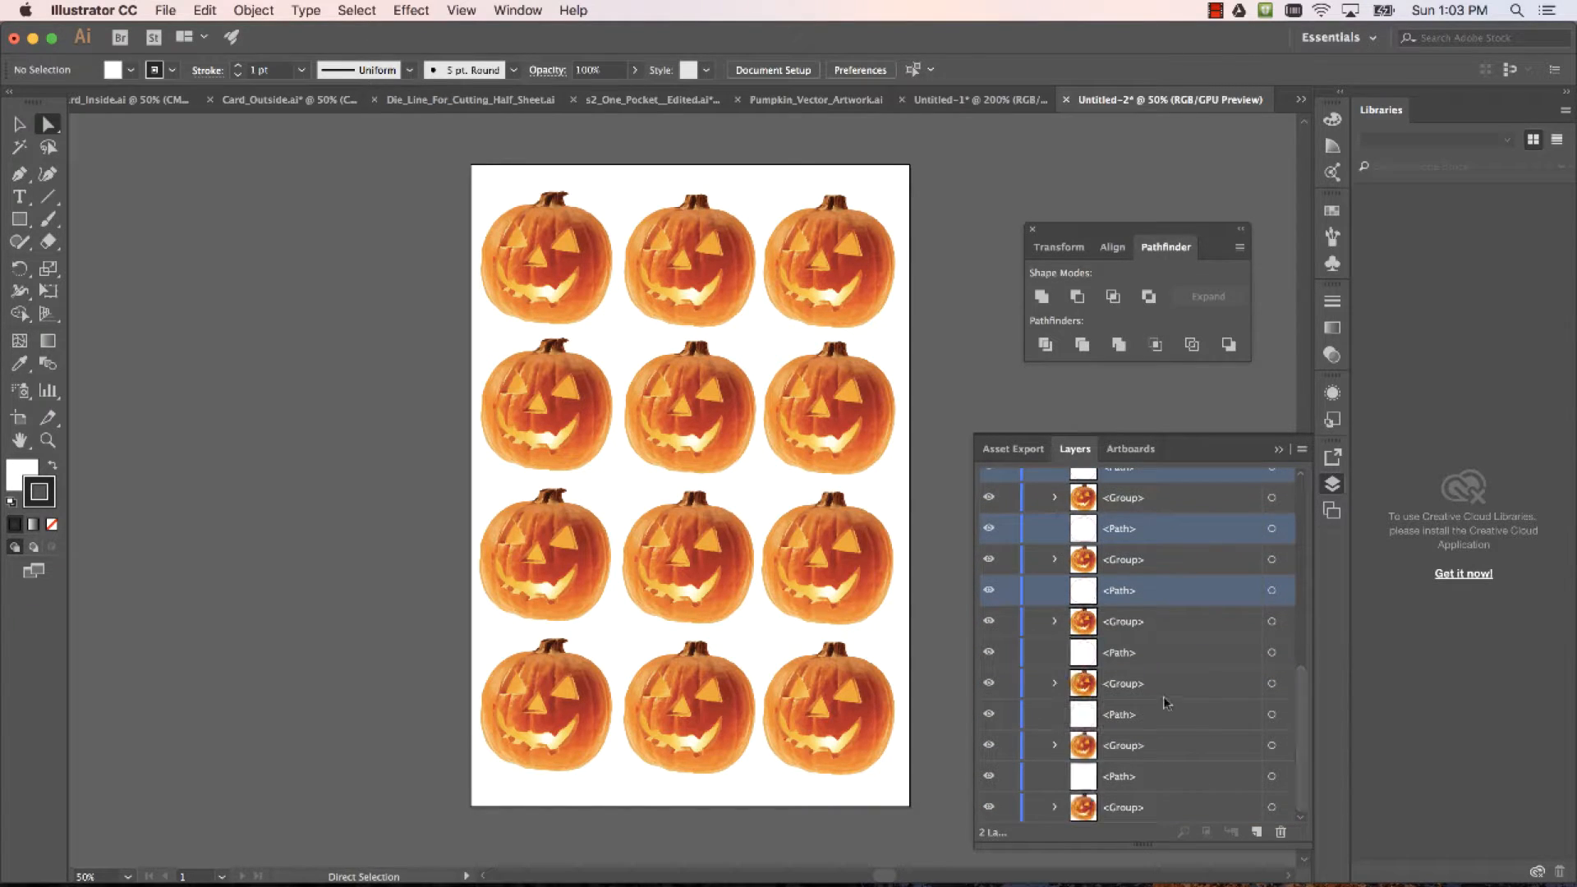
{"action": "left_click", "coordinate": [1132, 664], "text": "super"}
{"action": "left_click", "coordinate": [1130, 723], "text": "super"}
{"action": "left_click", "coordinate": [1130, 780], "text": "super"}
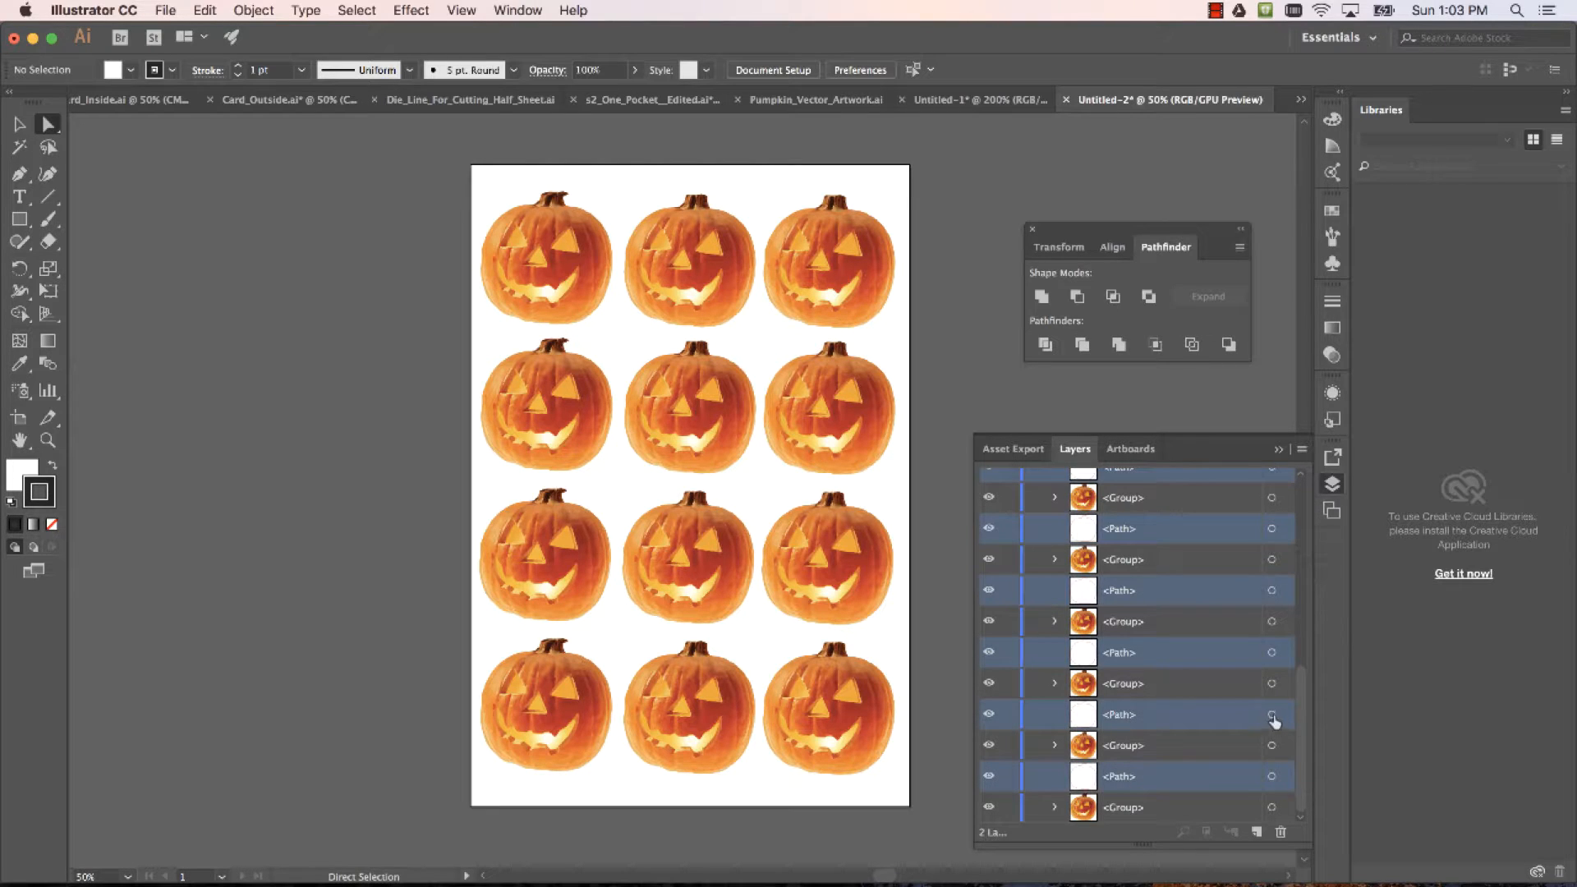
{"action": "left_click_drag", "start_coordinate": [1298, 707], "coordinate": [1302, 491]}
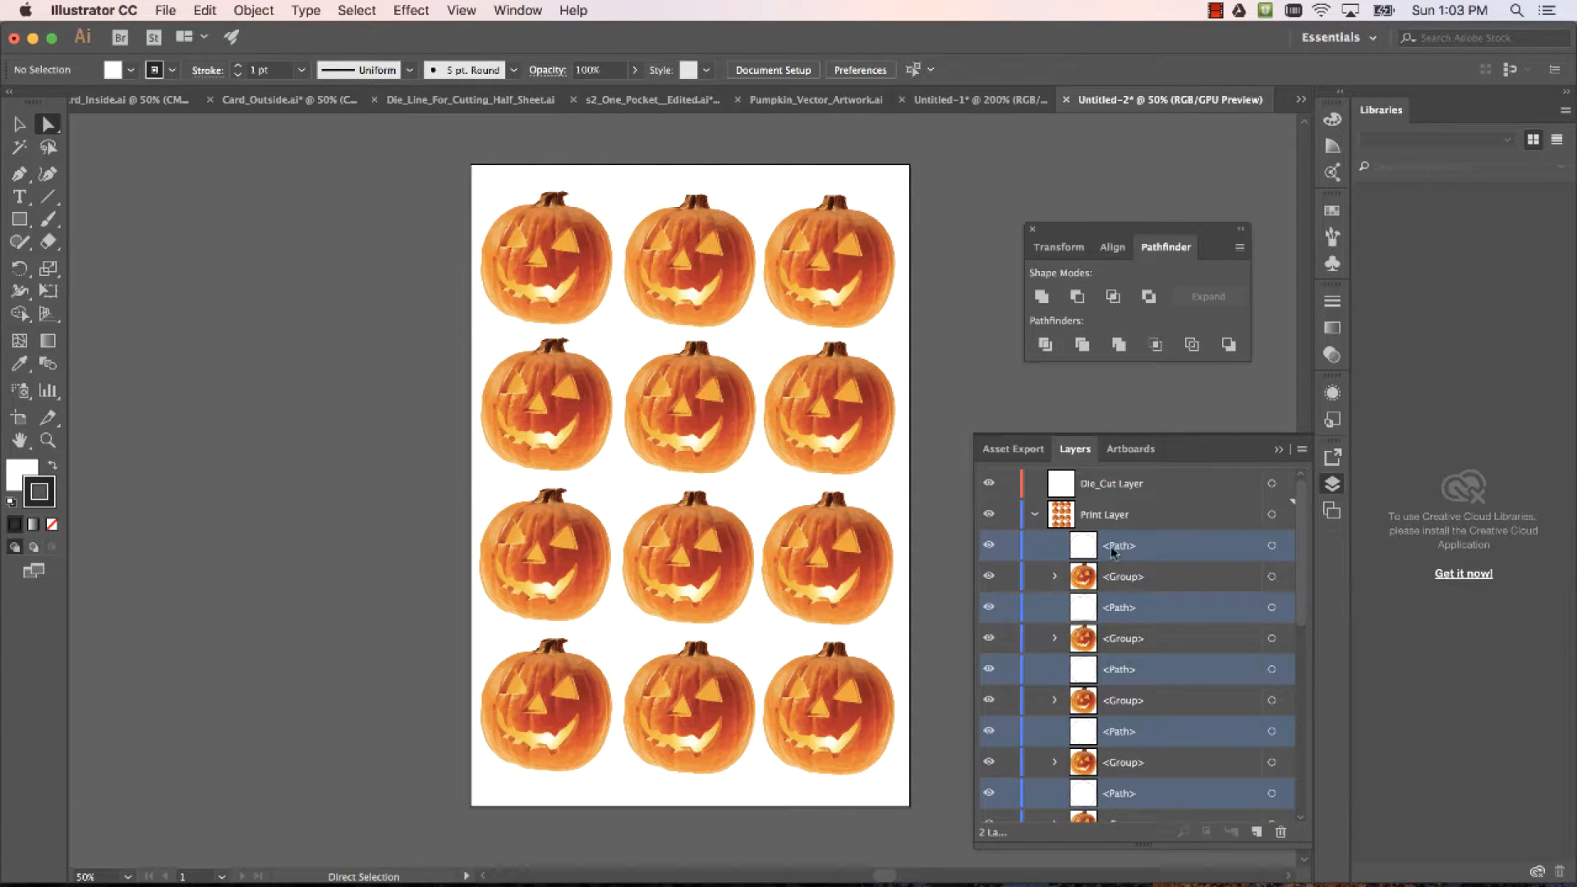
{"action": "left_click_drag", "start_coordinate": [1113, 552], "coordinate": [1116, 488]}
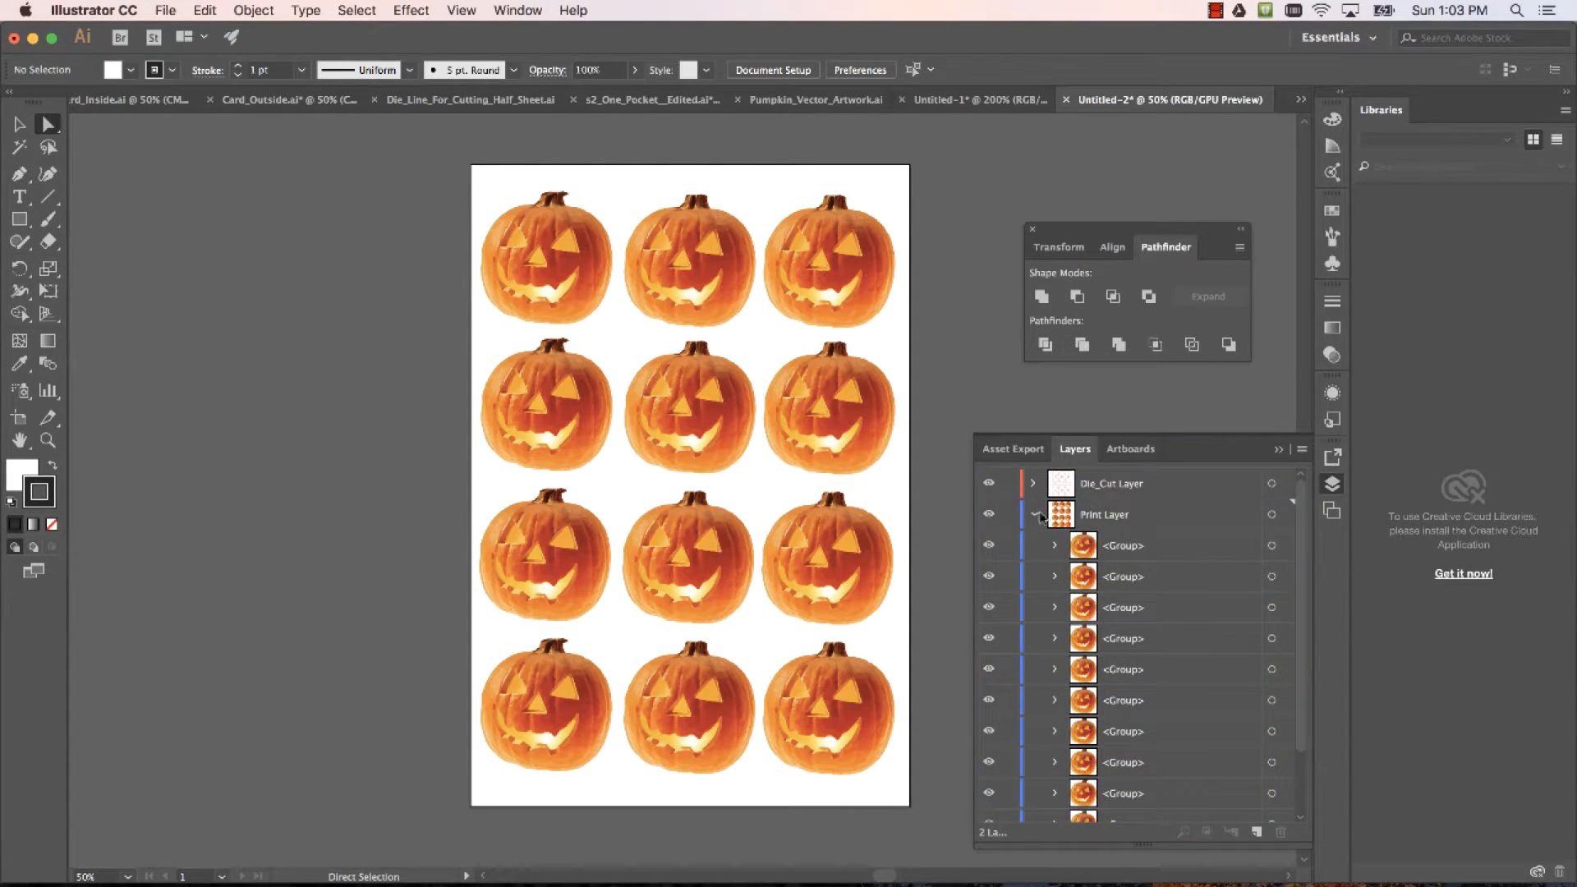
{"action": "left_click", "coordinate": [1035, 515]}
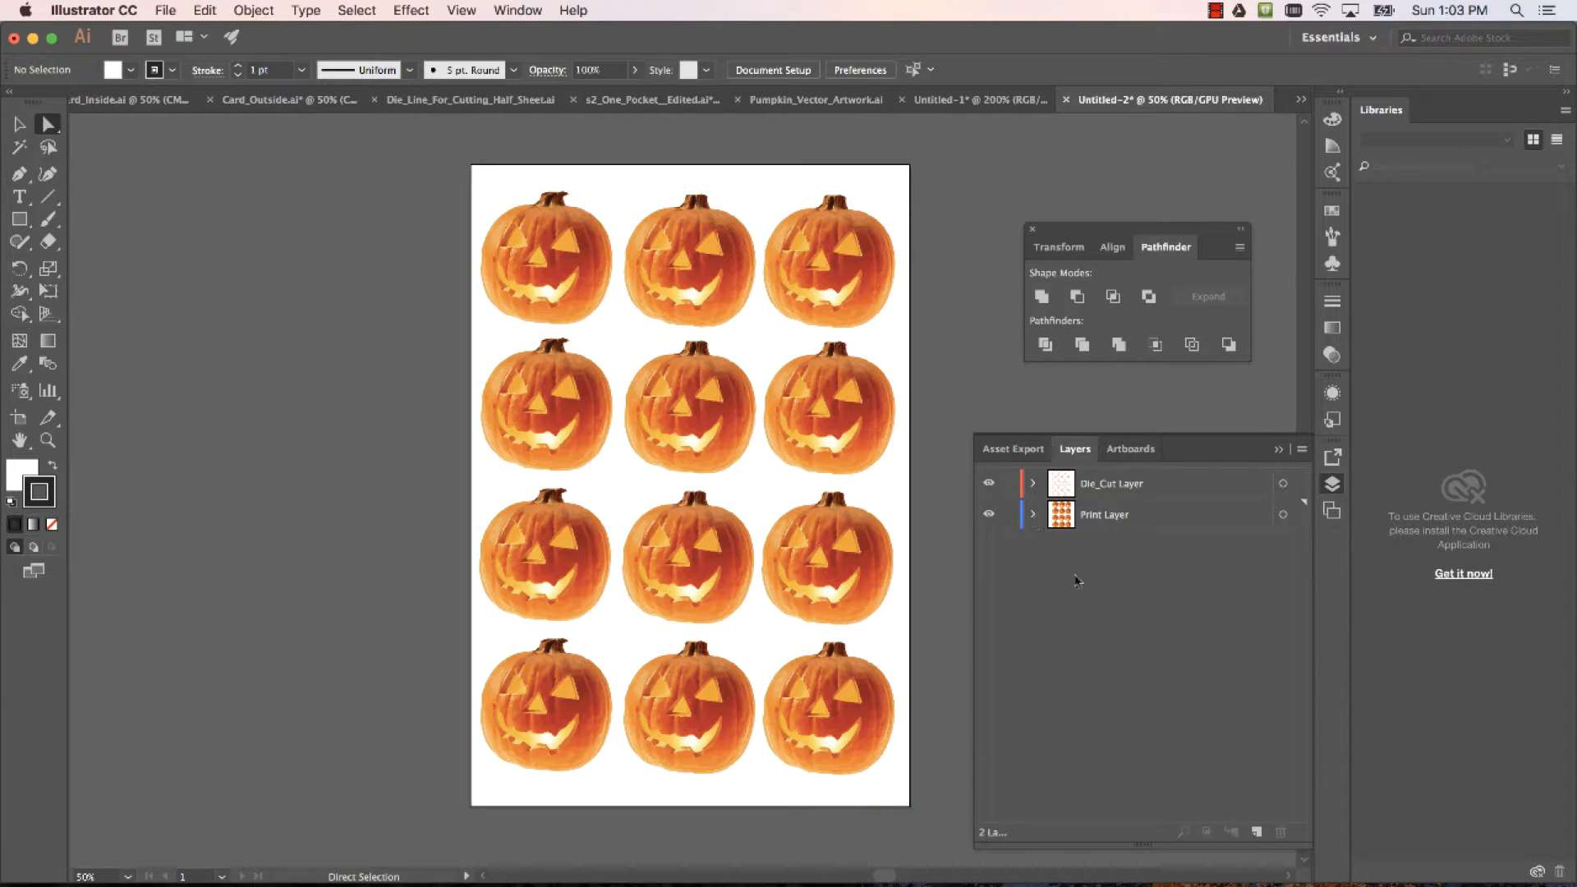
Check the die lines and the pumpkin artwork separately by showing each layer alone, and view both layers together
{"action": "left_click", "coordinate": [989, 515]}
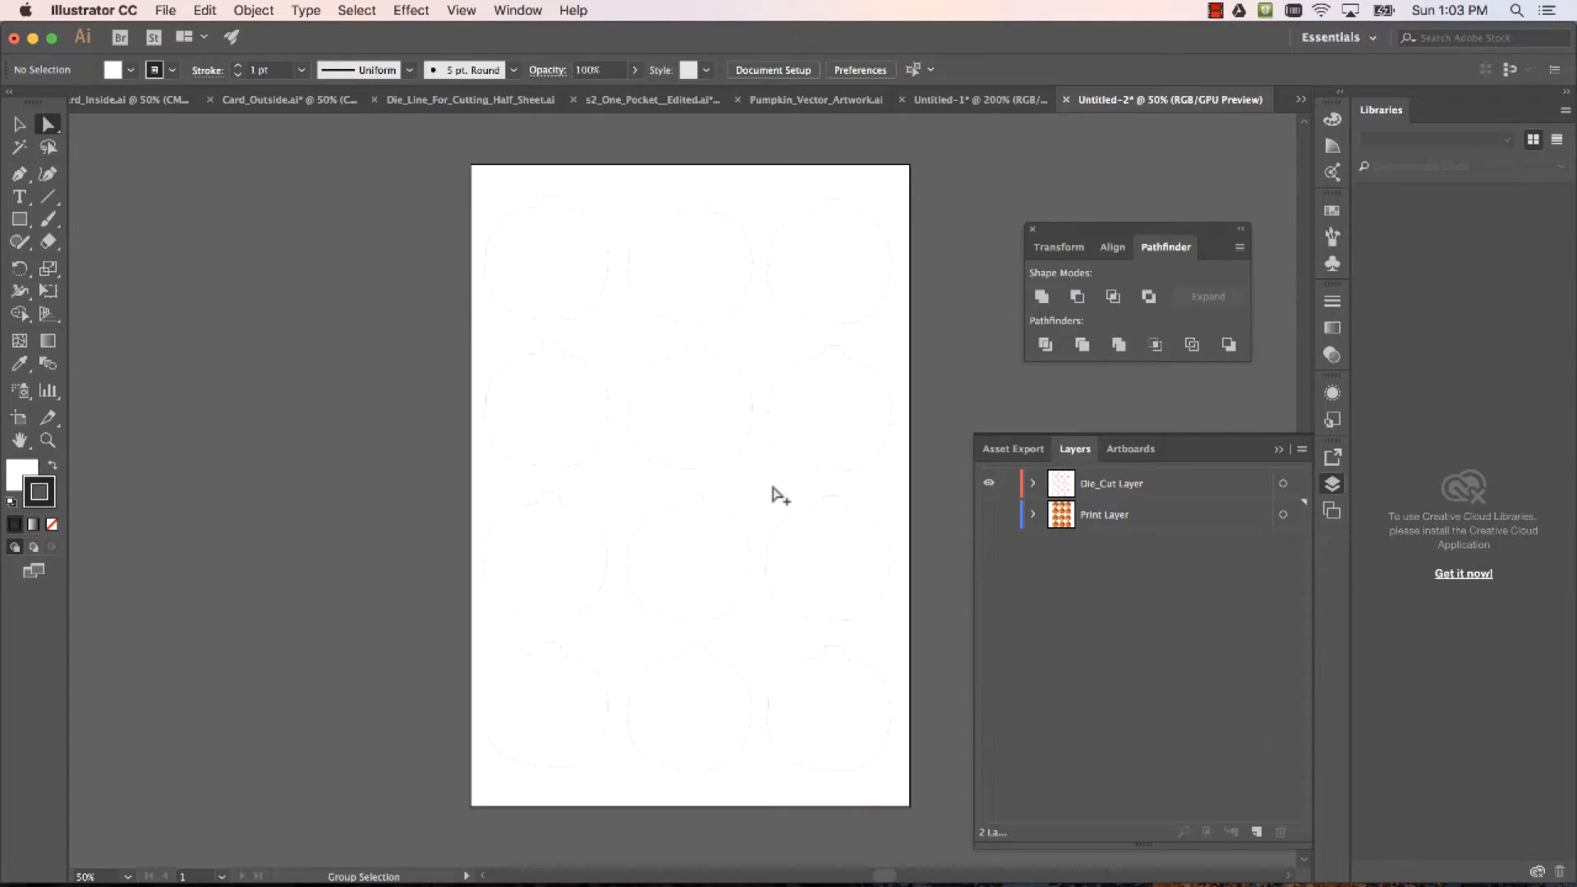
{"action": "scroll", "coordinate": [772, 493], "scroll_direction": "up", "scroll_amount": 2}
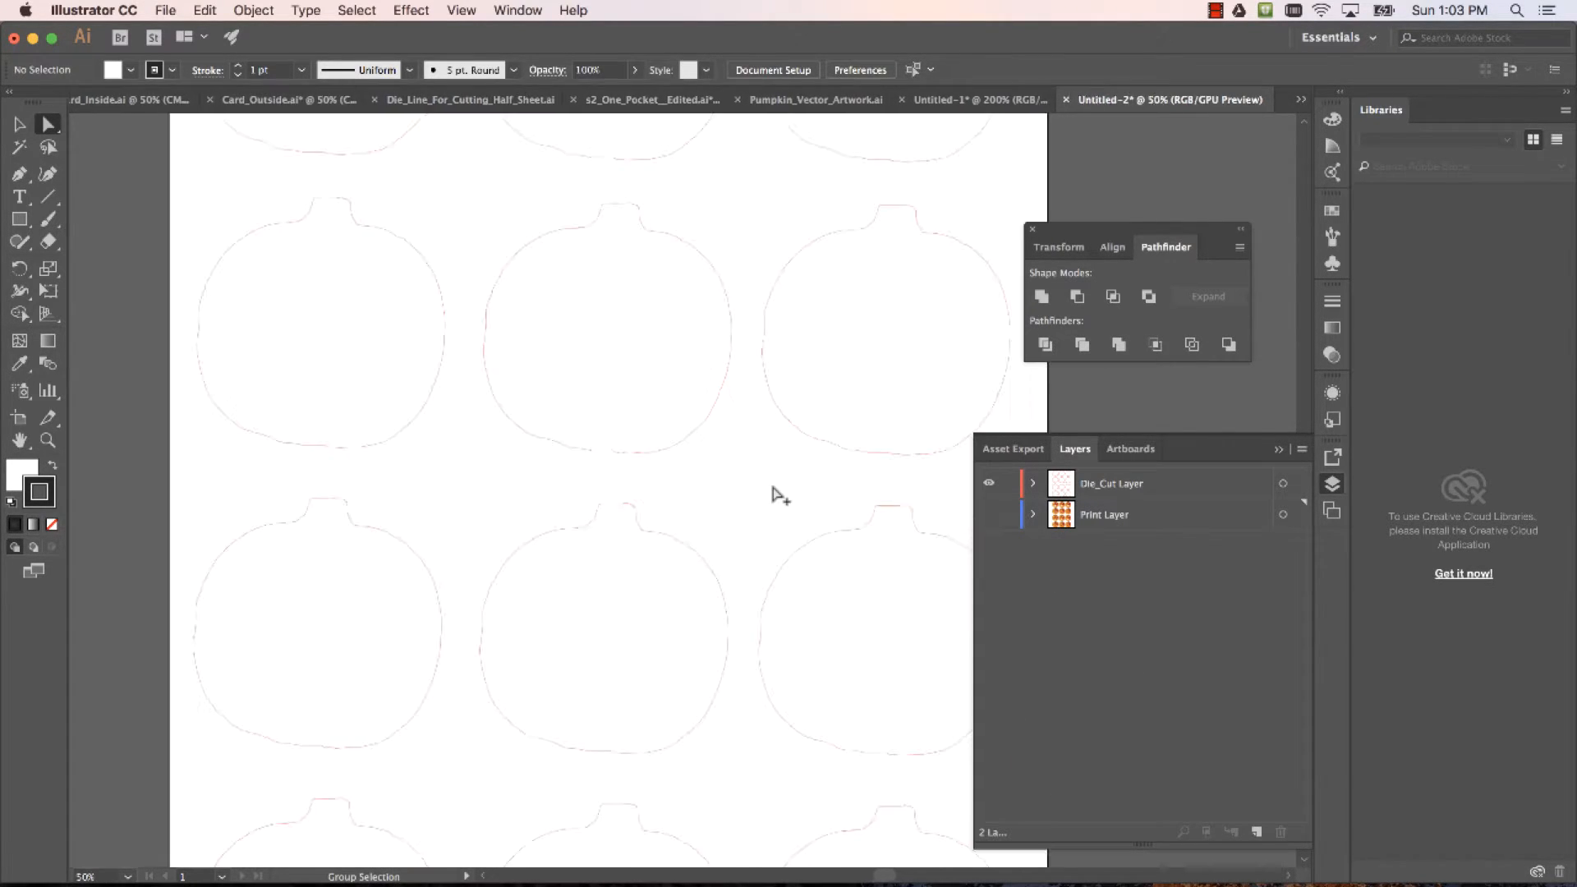
{"action": "left_click", "coordinate": [990, 485]}
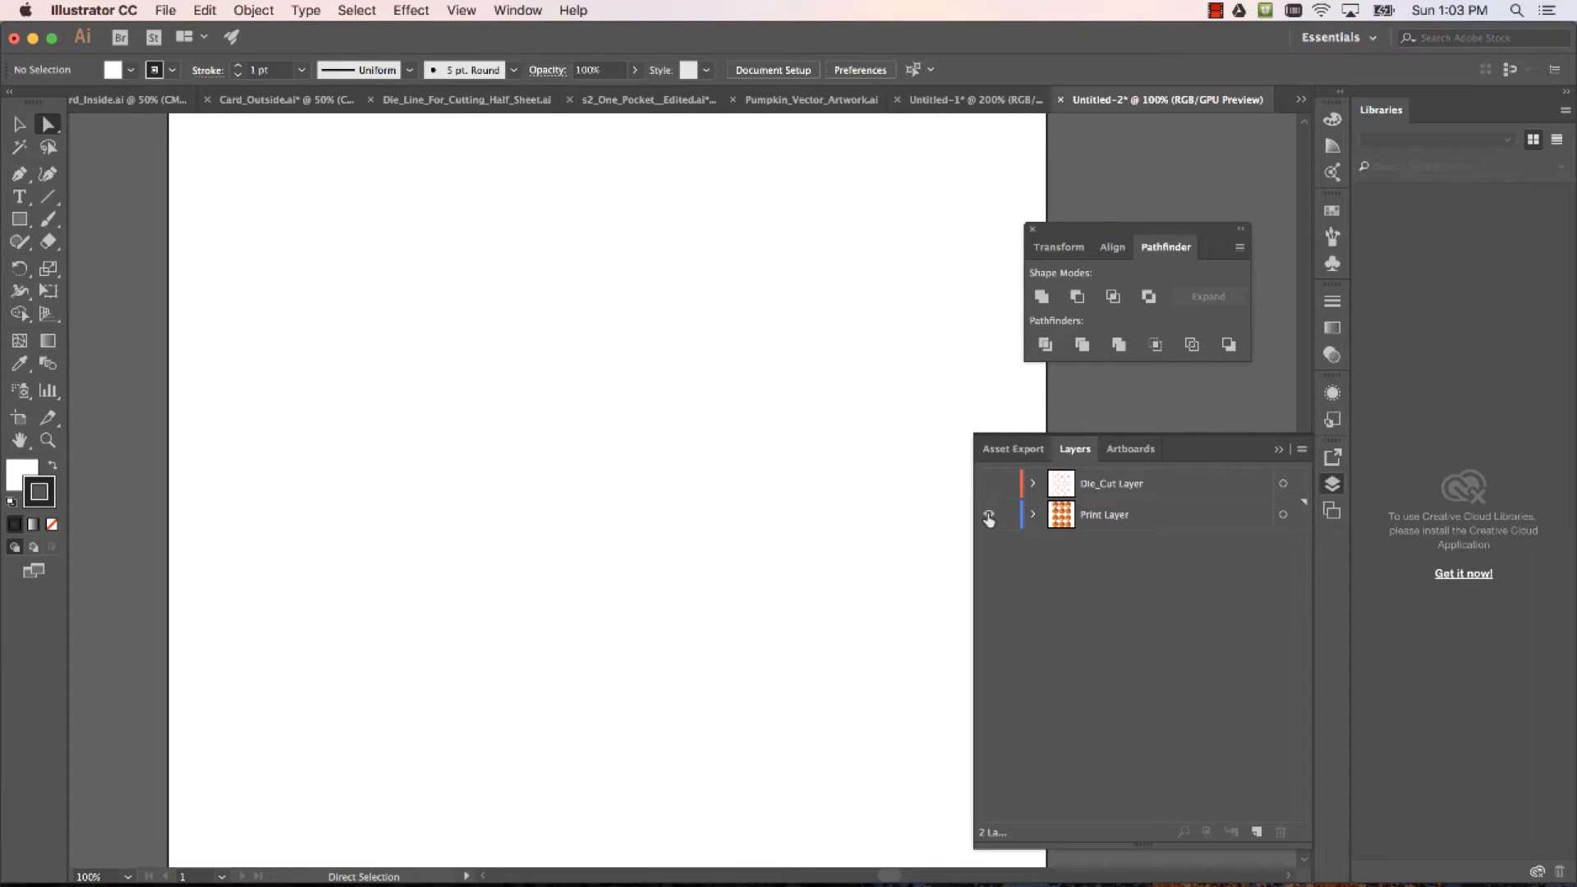
{"action": "left_click", "coordinate": [989, 516]}
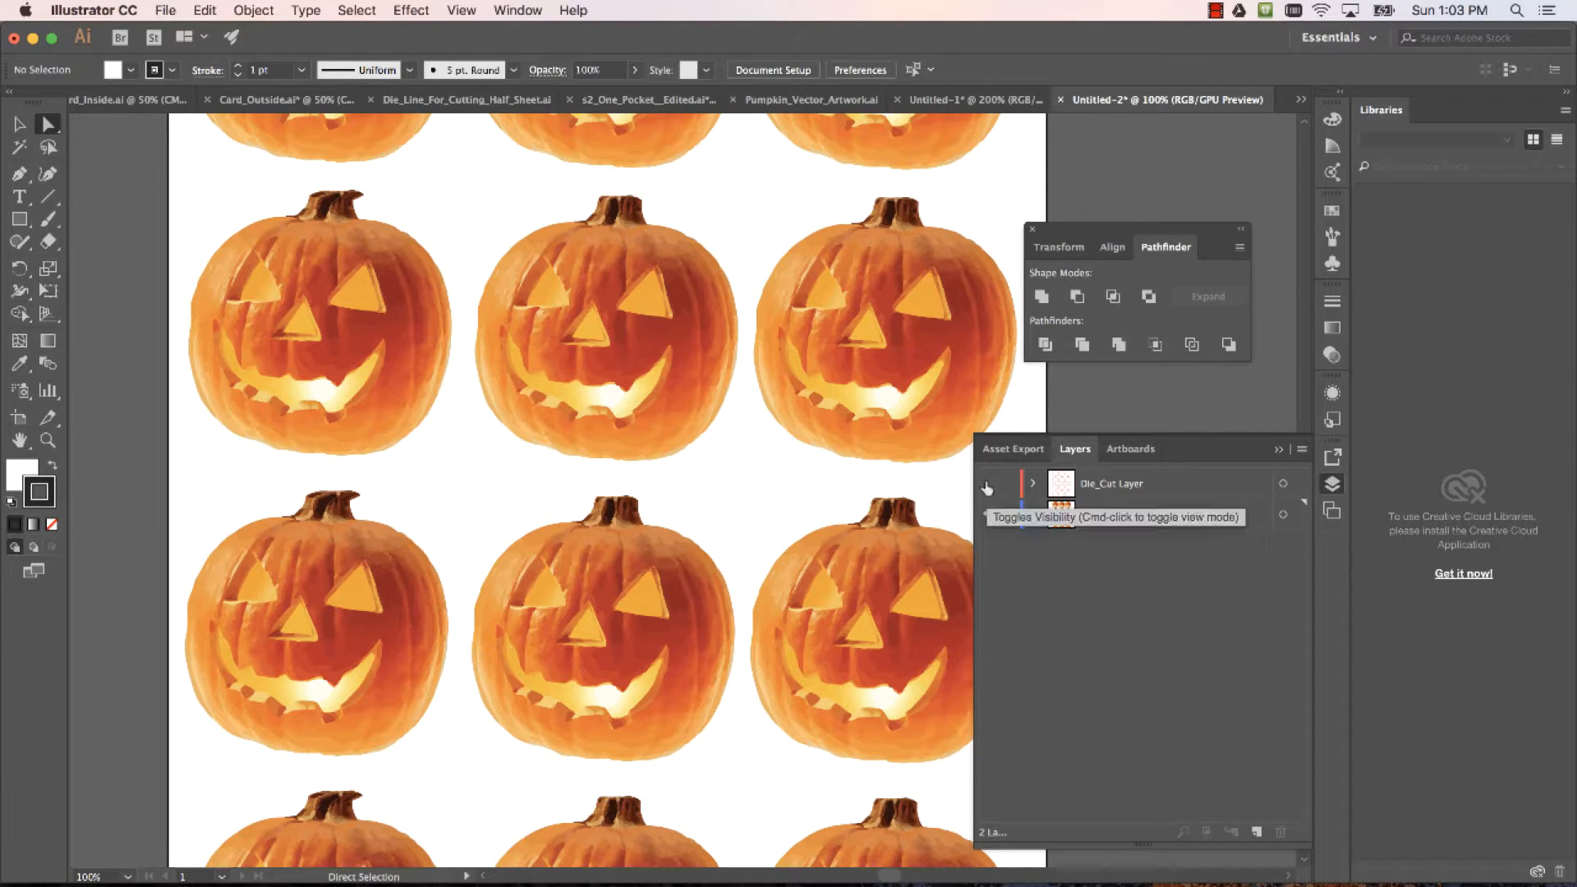
{"action": "left_click", "coordinate": [990, 485]}
{"action": "scroll", "coordinate": [669, 423], "scroll_direction": "down", "scroll_amount": 3}
{"action": "scroll", "coordinate": [670, 423], "scroll_direction": "down", "scroll_amount": 2}
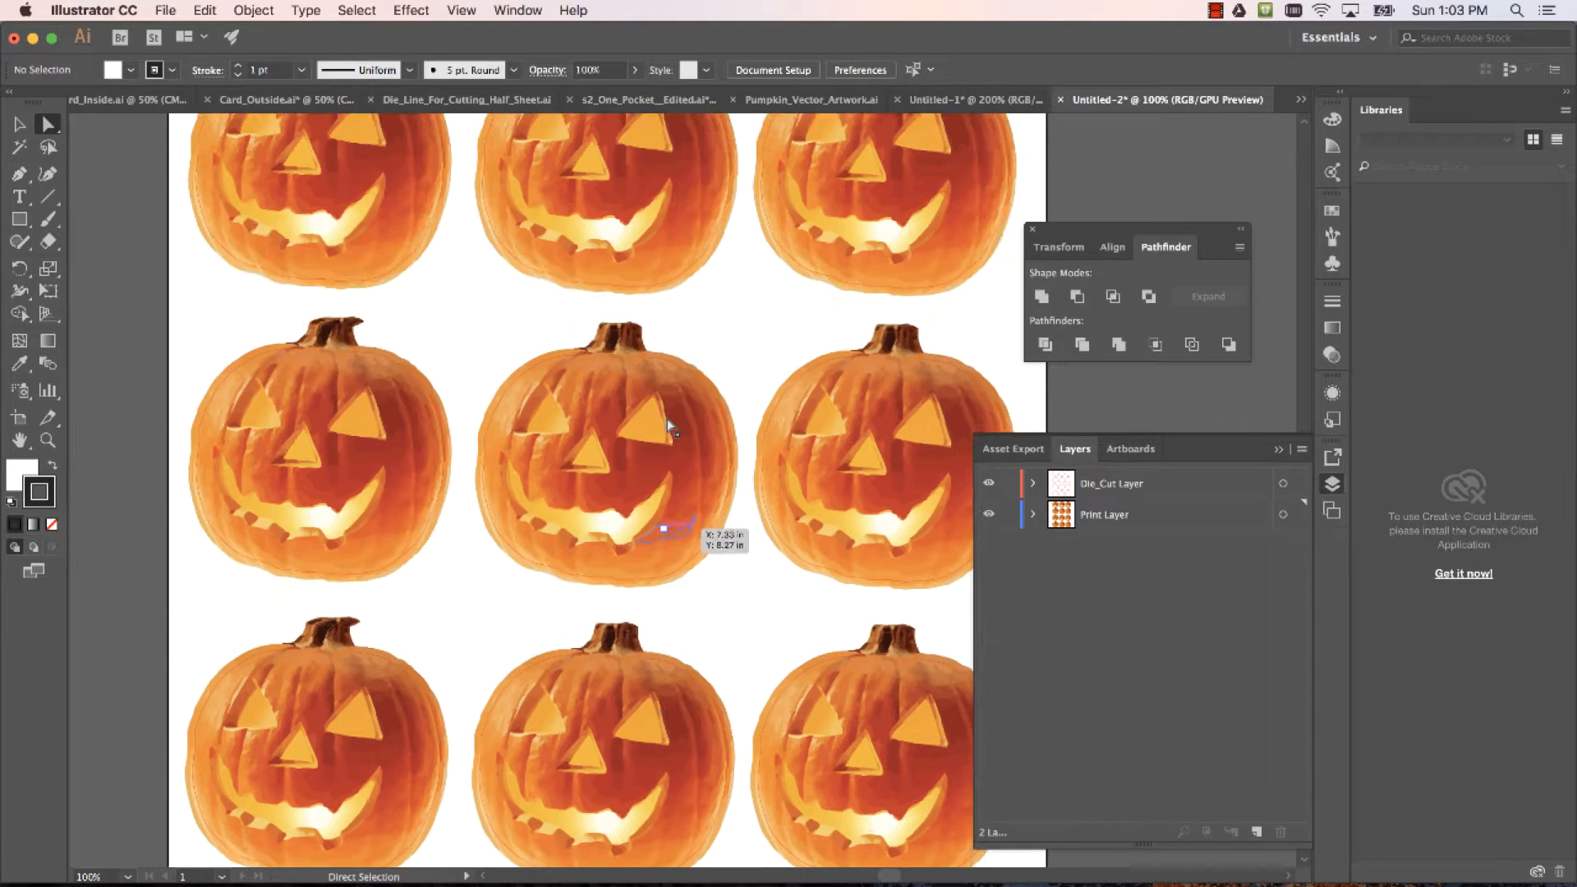
{"action": "scroll", "coordinate": [667, 419], "scroll_direction": "up", "scroll_amount": 5}
{"action": "scroll", "coordinate": [669, 424], "scroll_direction": "up", "scroll_amount": 3}
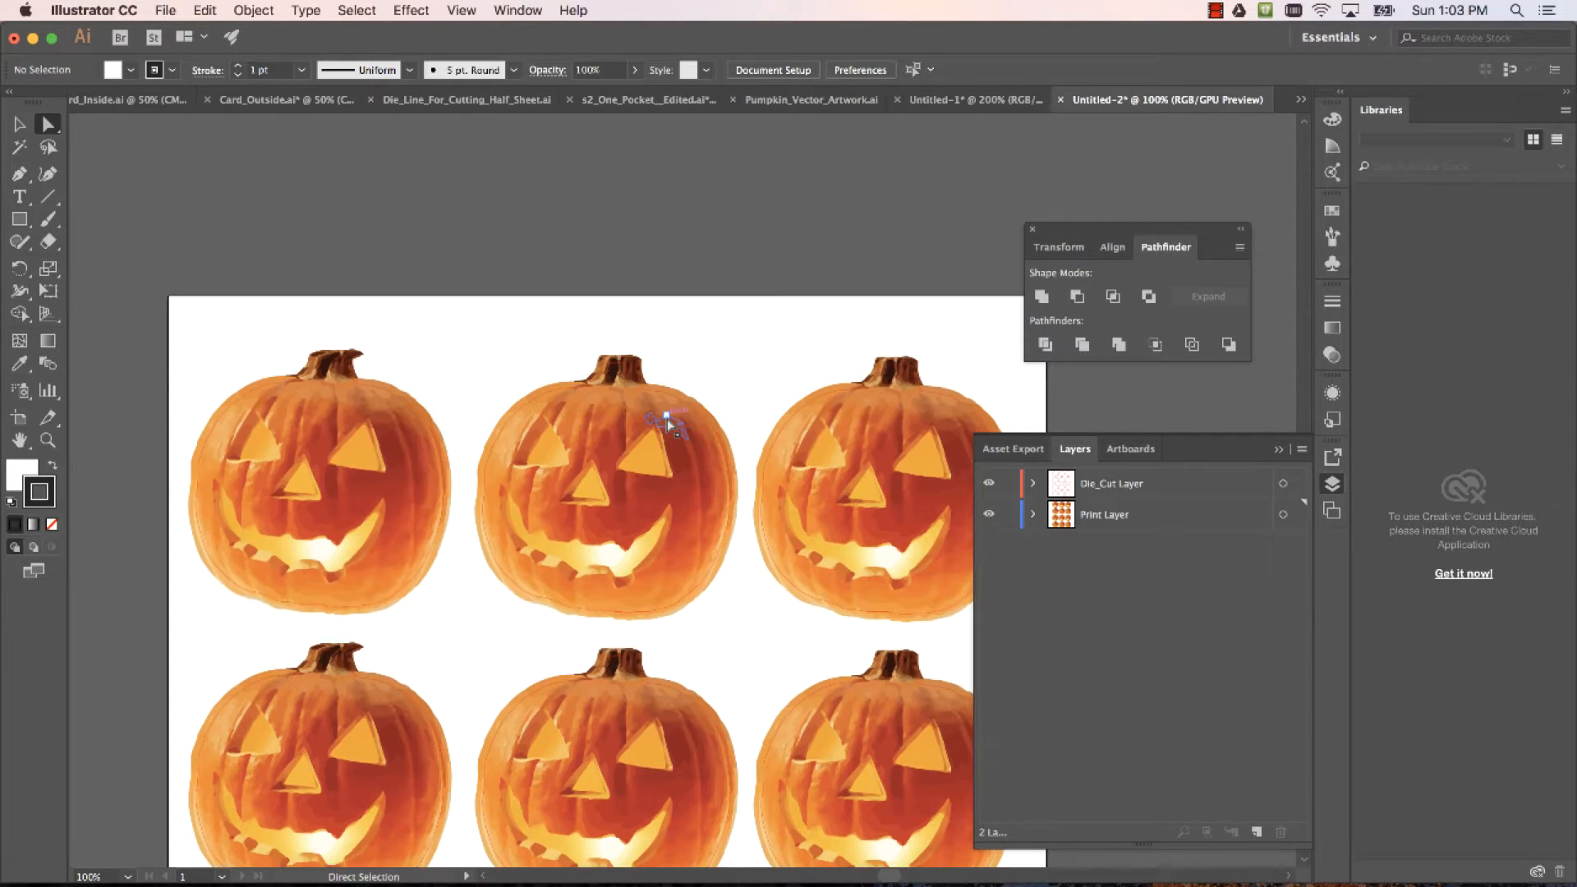
{"action": "scroll", "coordinate": [667, 423], "scroll_direction": "down", "scroll_amount": 1}
{"action": "scroll", "coordinate": [667, 421], "scroll_direction": "down", "scroll_amount": 10}
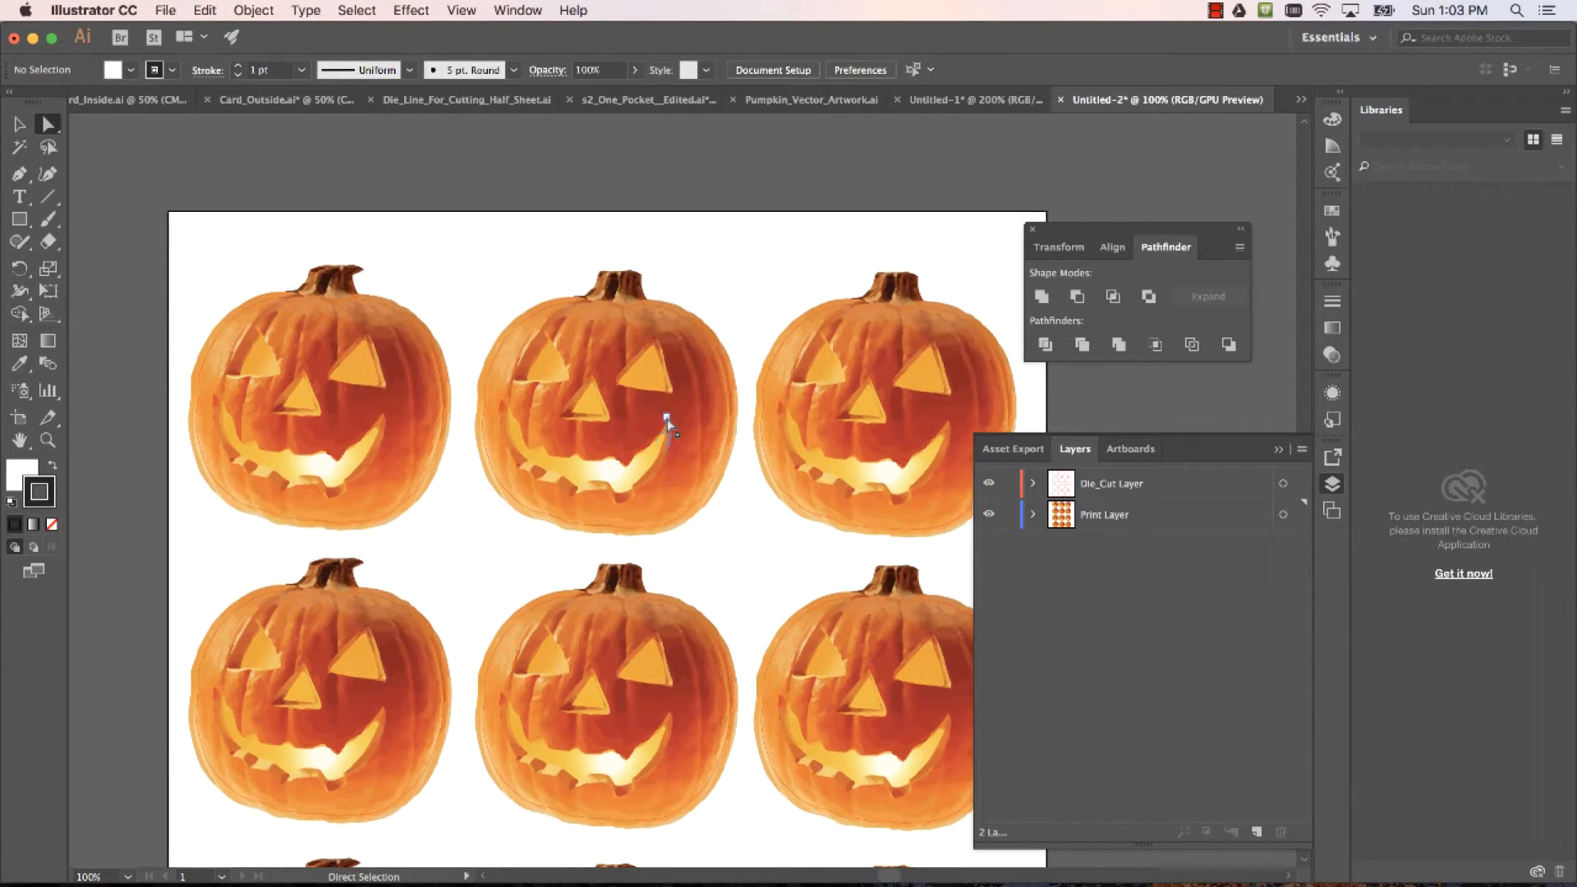
{"action": "scroll", "coordinate": [667, 420], "scroll_direction": "up", "scroll_amount": 10}
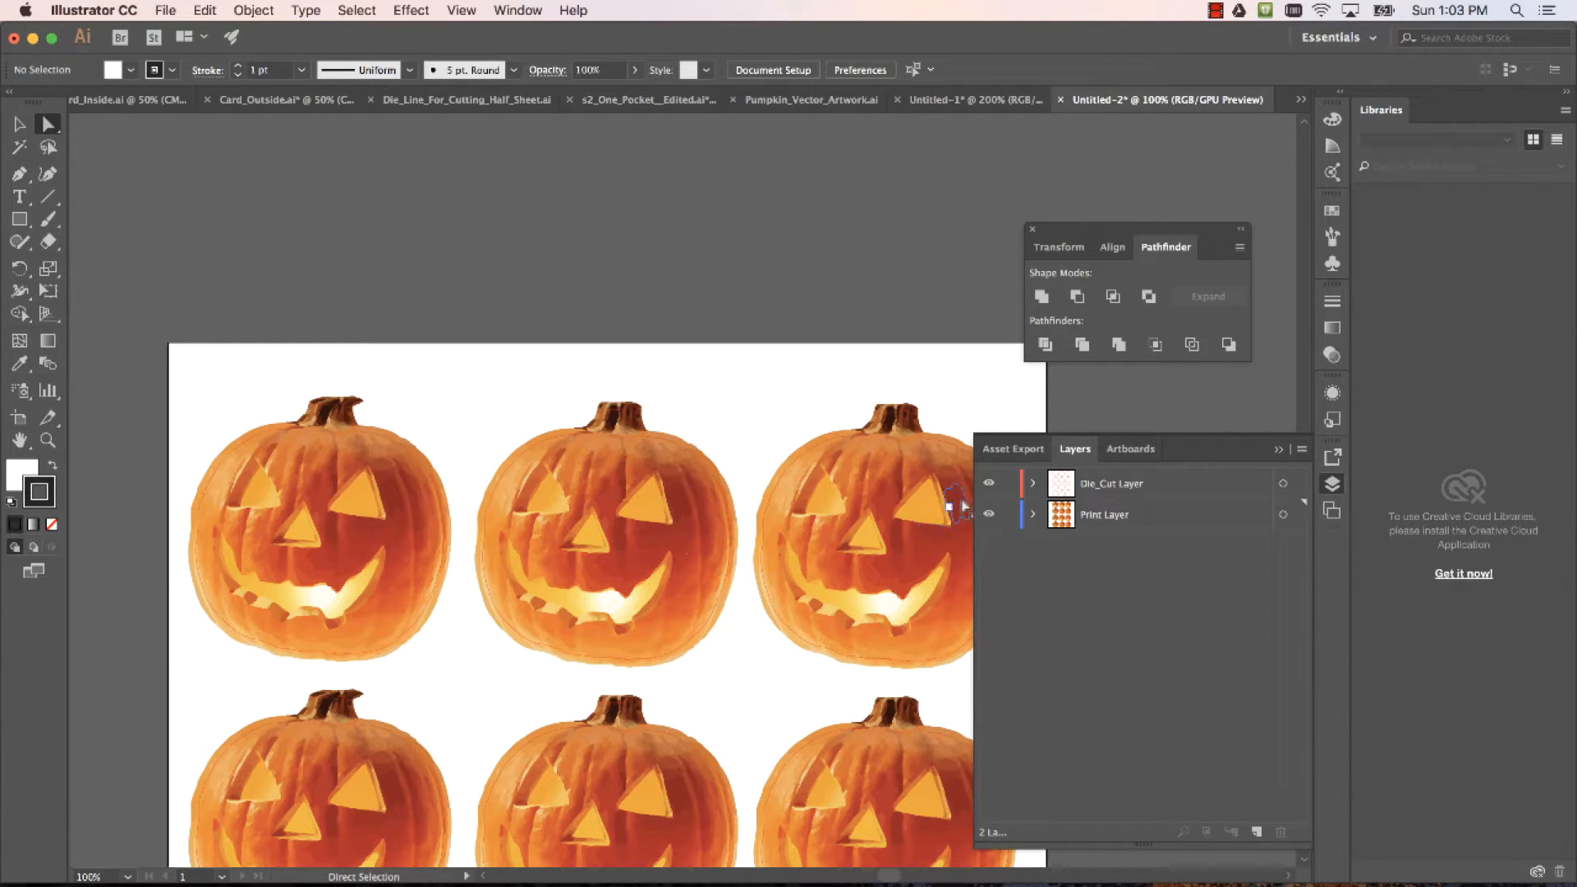
Hide the Die_Cut Layer and examine the pumpkin artwork on the Print Layer across the whole sheet
{"action": "left_click", "coordinate": [989, 483]}
{"action": "scroll", "coordinate": [757, 511], "scroll_direction": "down", "scroll_amount": 5}
{"action": "scroll", "coordinate": [757, 493], "scroll_direction": "down", "scroll_amount": 3}
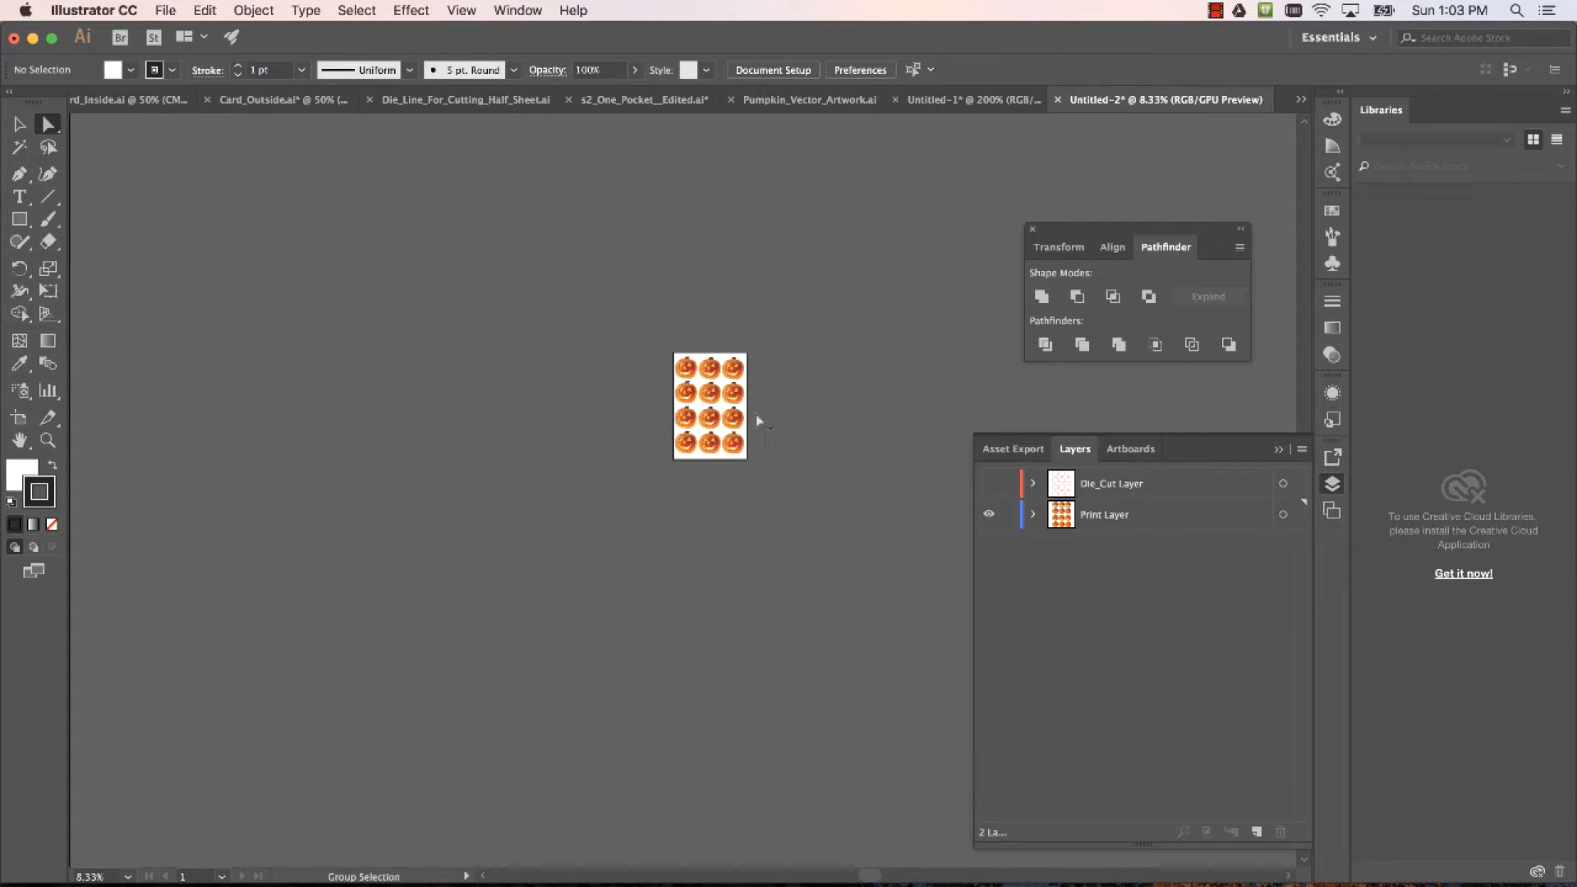
{"action": "scroll", "coordinate": [756, 414], "scroll_direction": "up", "scroll_amount": 4}
{"action": "scroll", "coordinate": [746, 540], "scroll_direction": "up", "scroll_amount": 1}
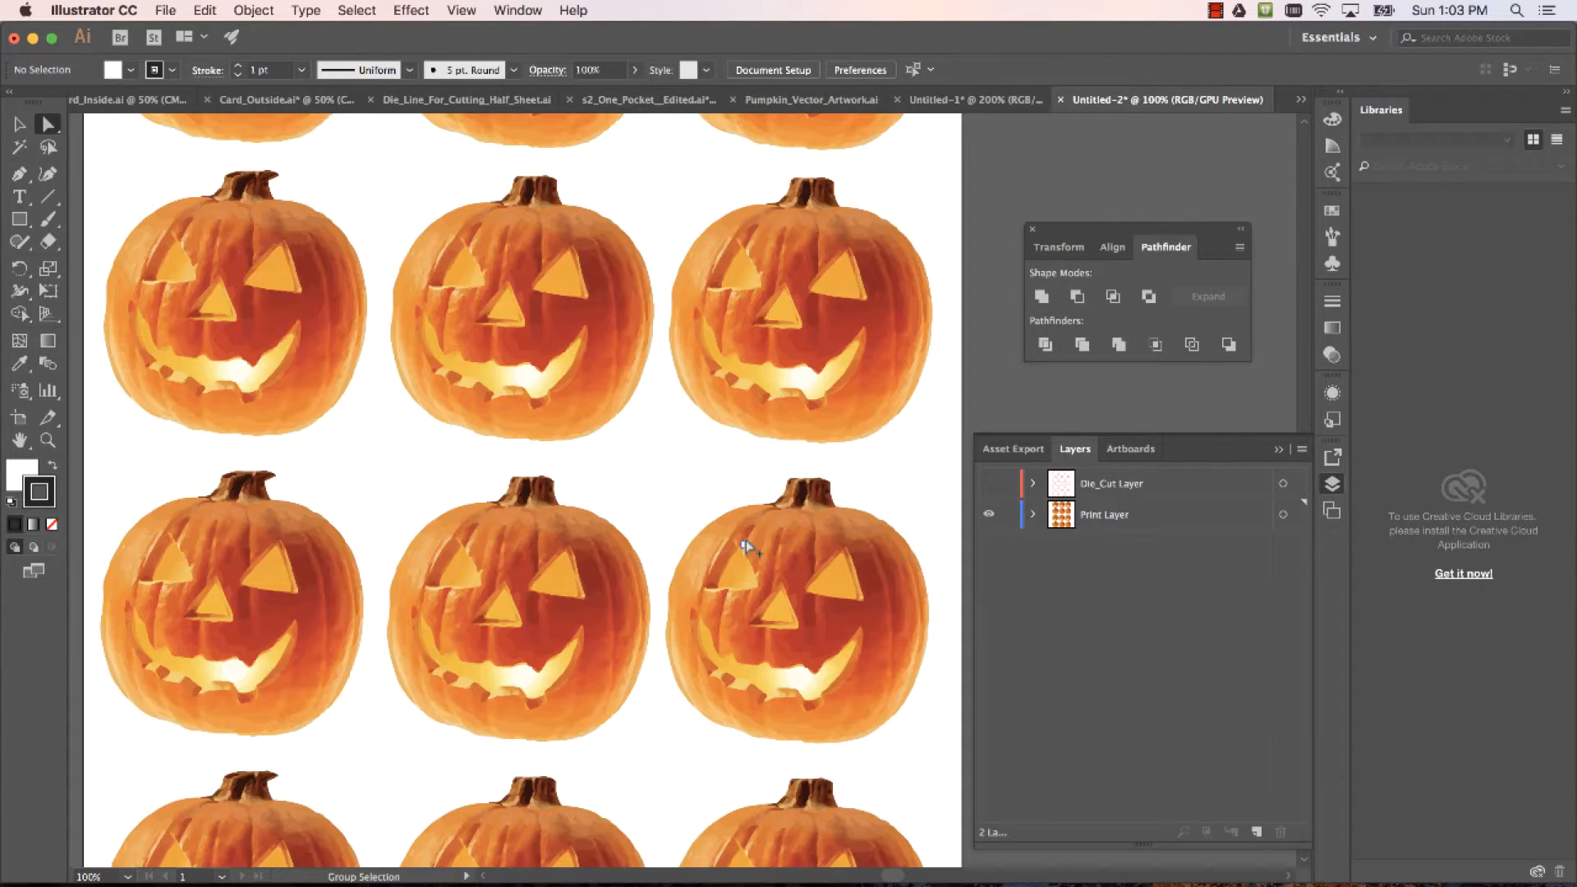
{"action": "scroll", "coordinate": [746, 540], "scroll_direction": "down", "scroll_amount": 2}
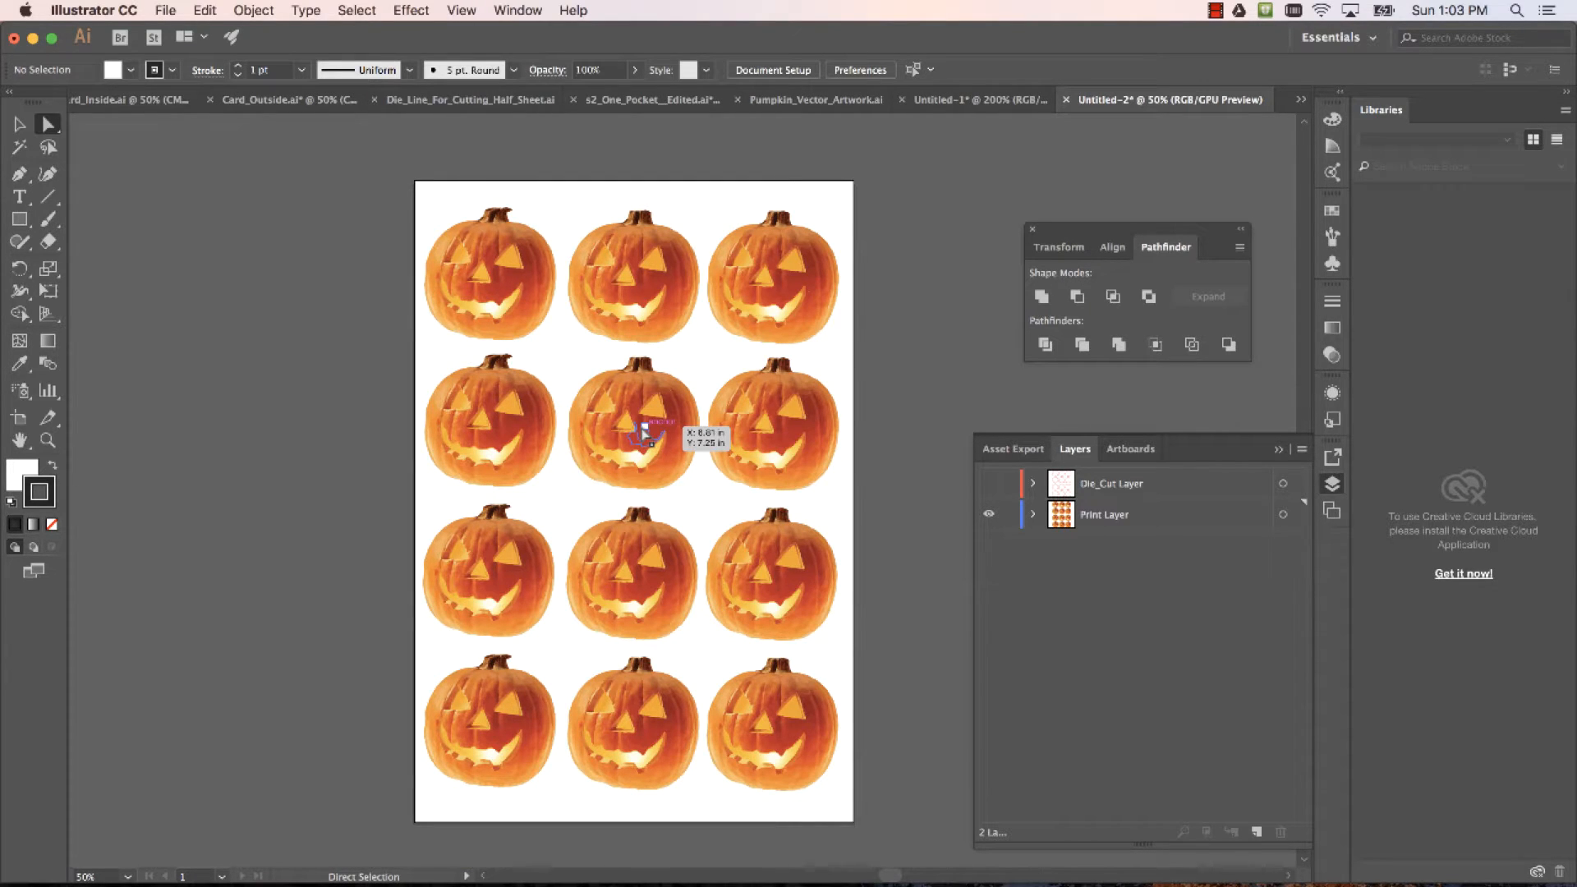
Show only the Die_Cut Layer to examine the cut outlines, and turn the Print Layer's visibility back on
{"action": "left_click", "coordinate": [989, 517]}
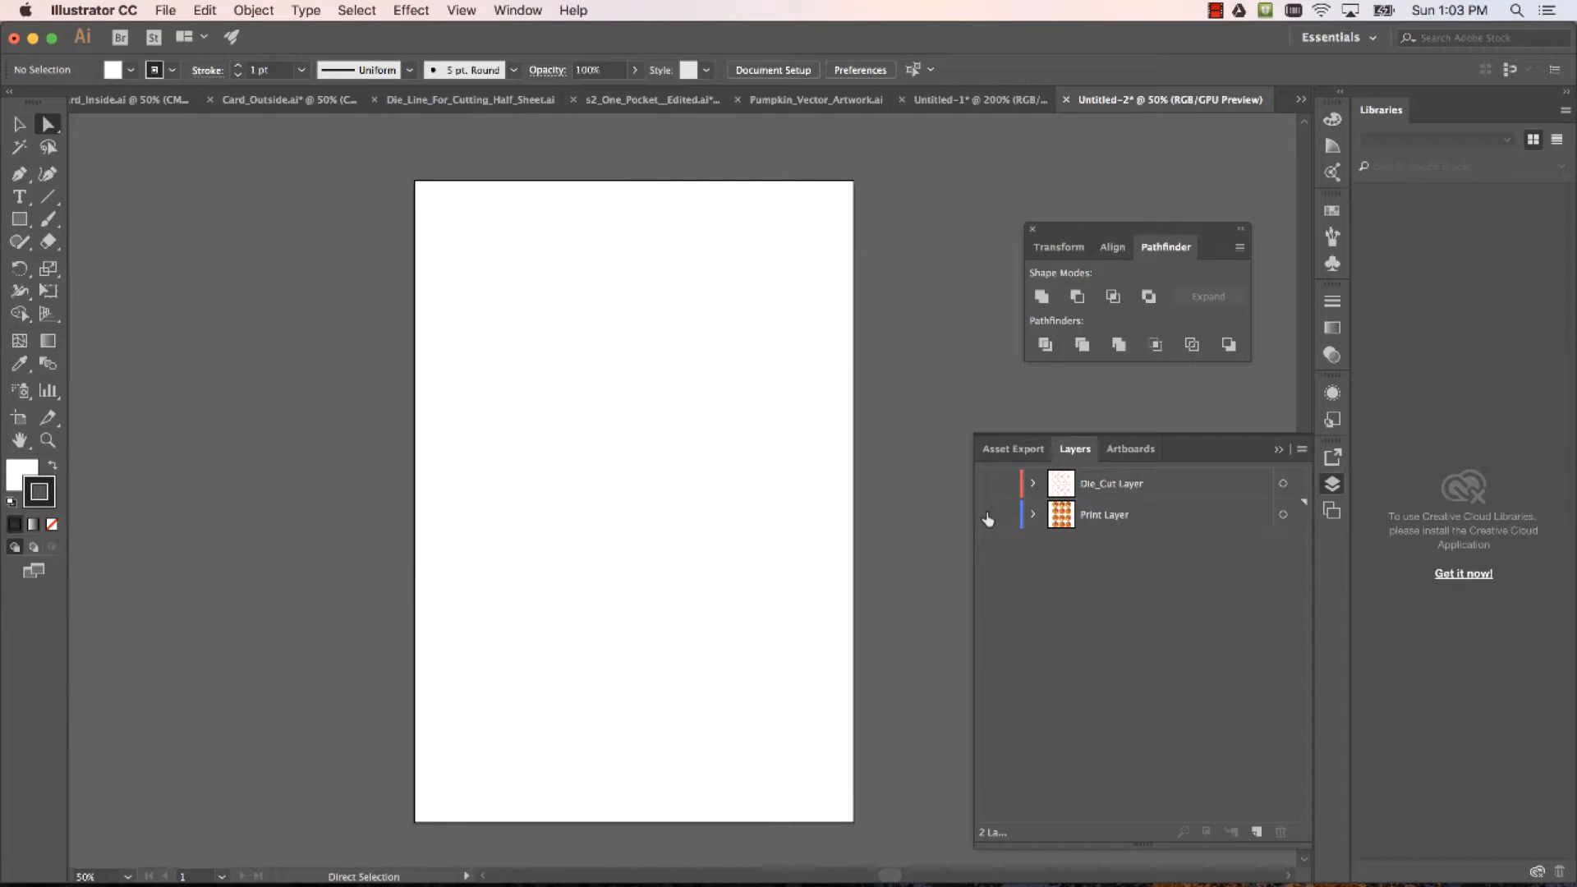
{"action": "left_click", "coordinate": [989, 485]}
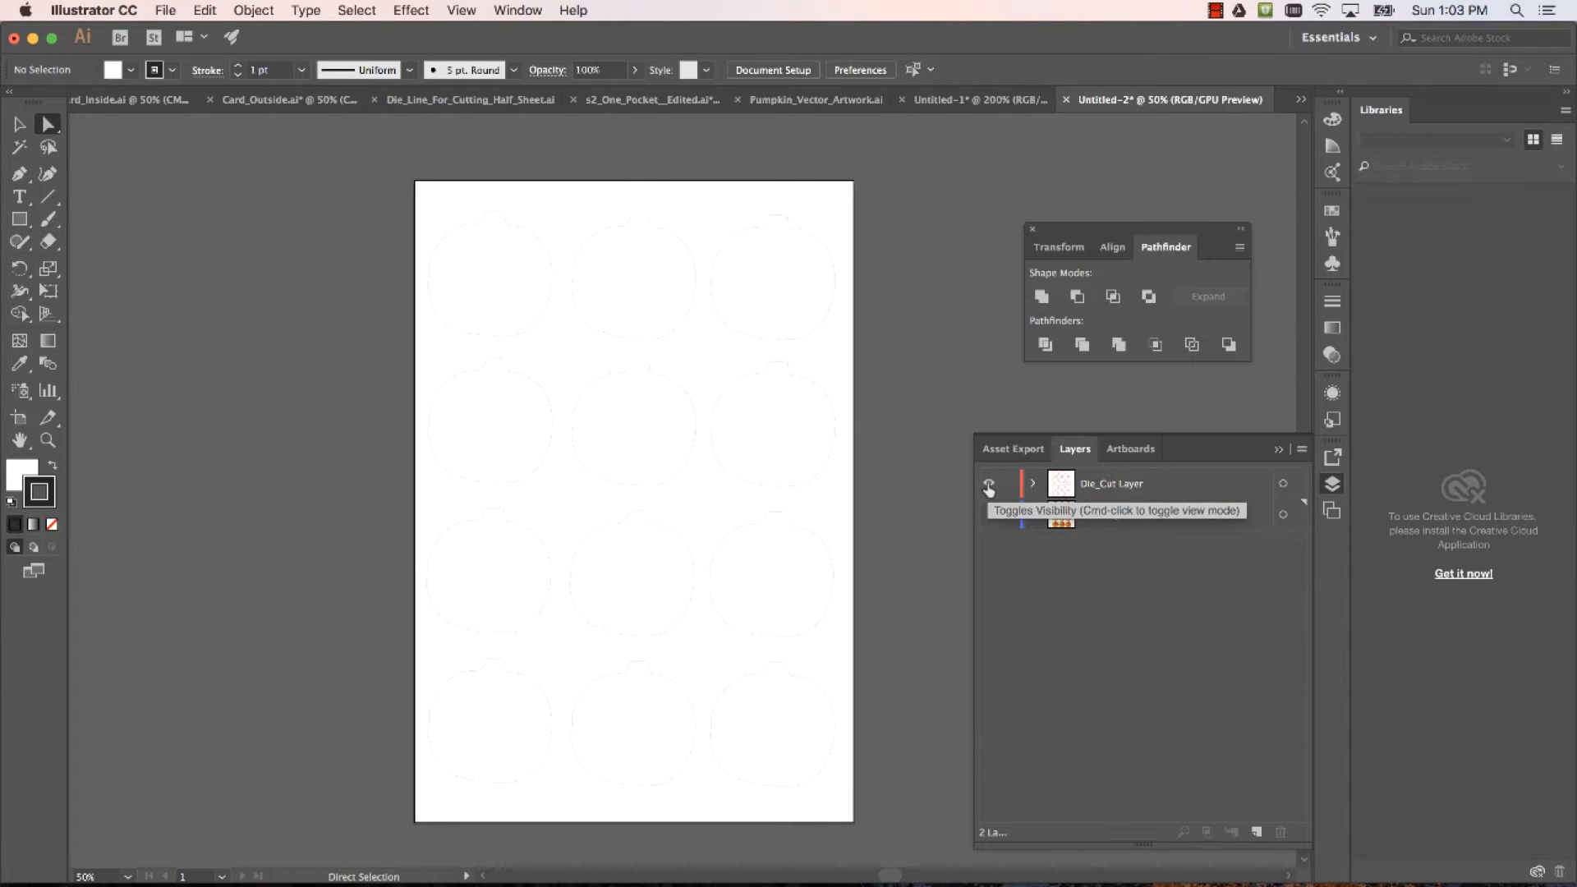
{"action": "scroll", "coordinate": [496, 337], "scroll_direction": "down", "scroll_amount": 1, "text": "alt"}
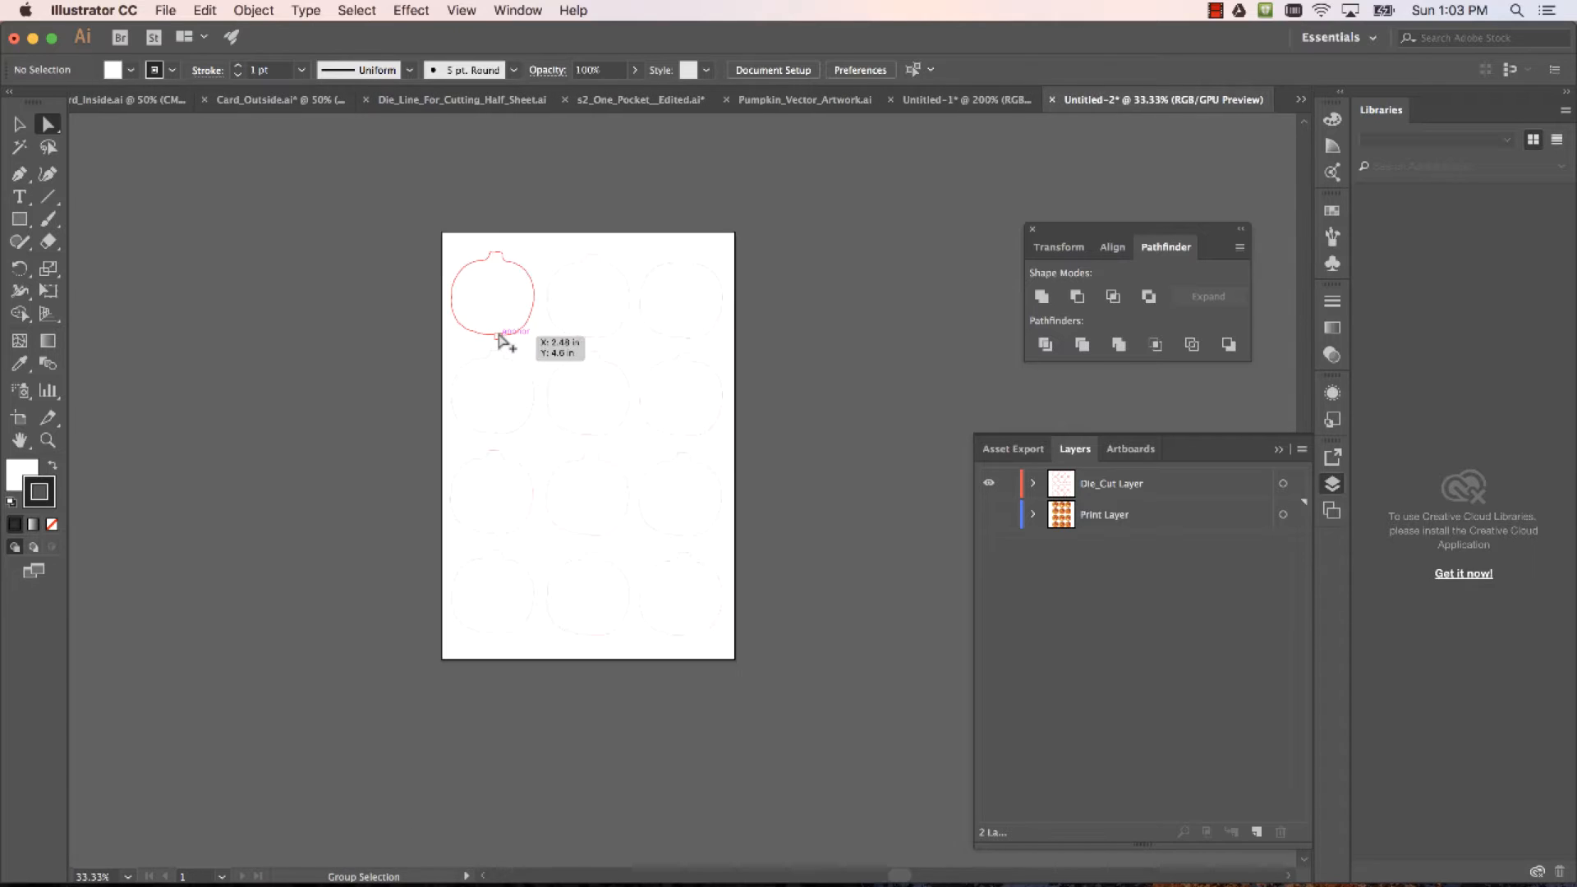
{"action": "scroll", "coordinate": [496, 337], "scroll_direction": "up", "scroll_amount": 2}
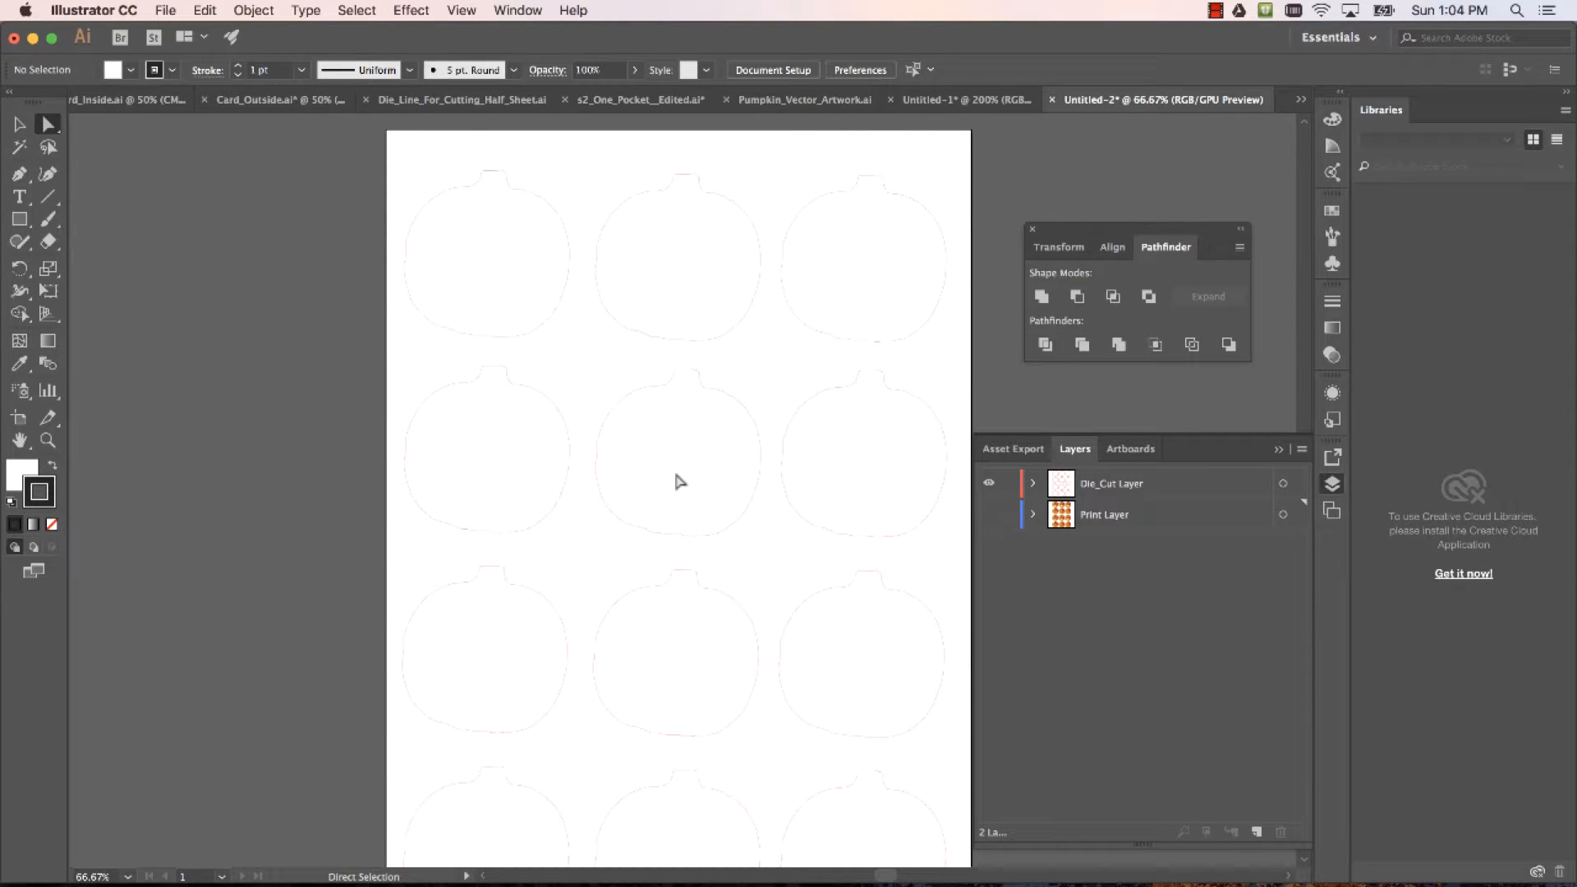
{"action": "left_click", "coordinate": [991, 516]}
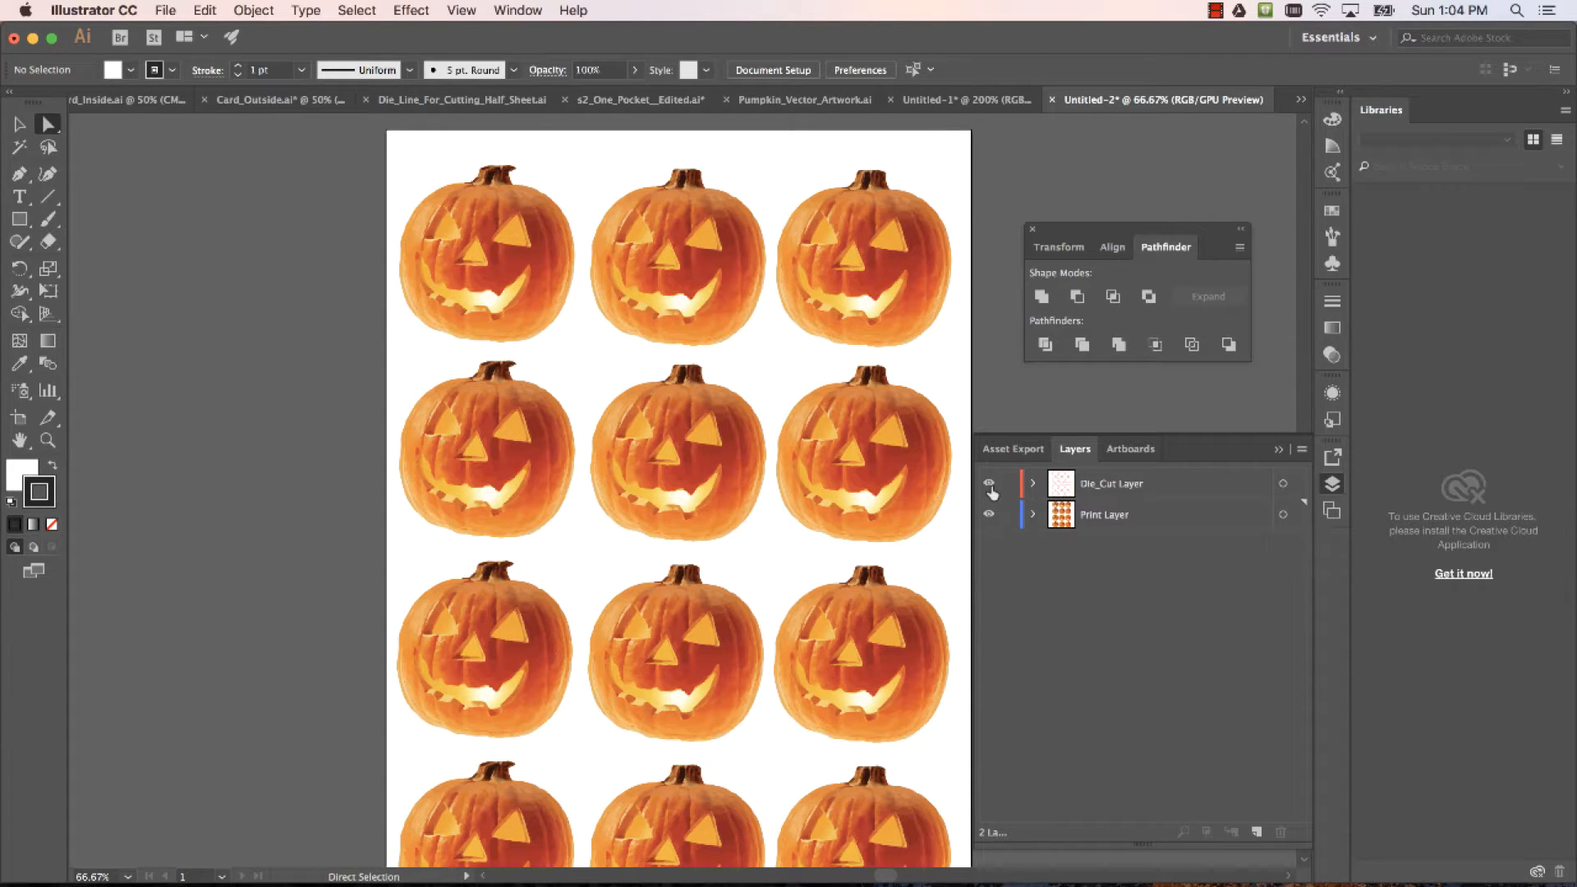
{"action": "left_click", "coordinate": [1151, 487]}
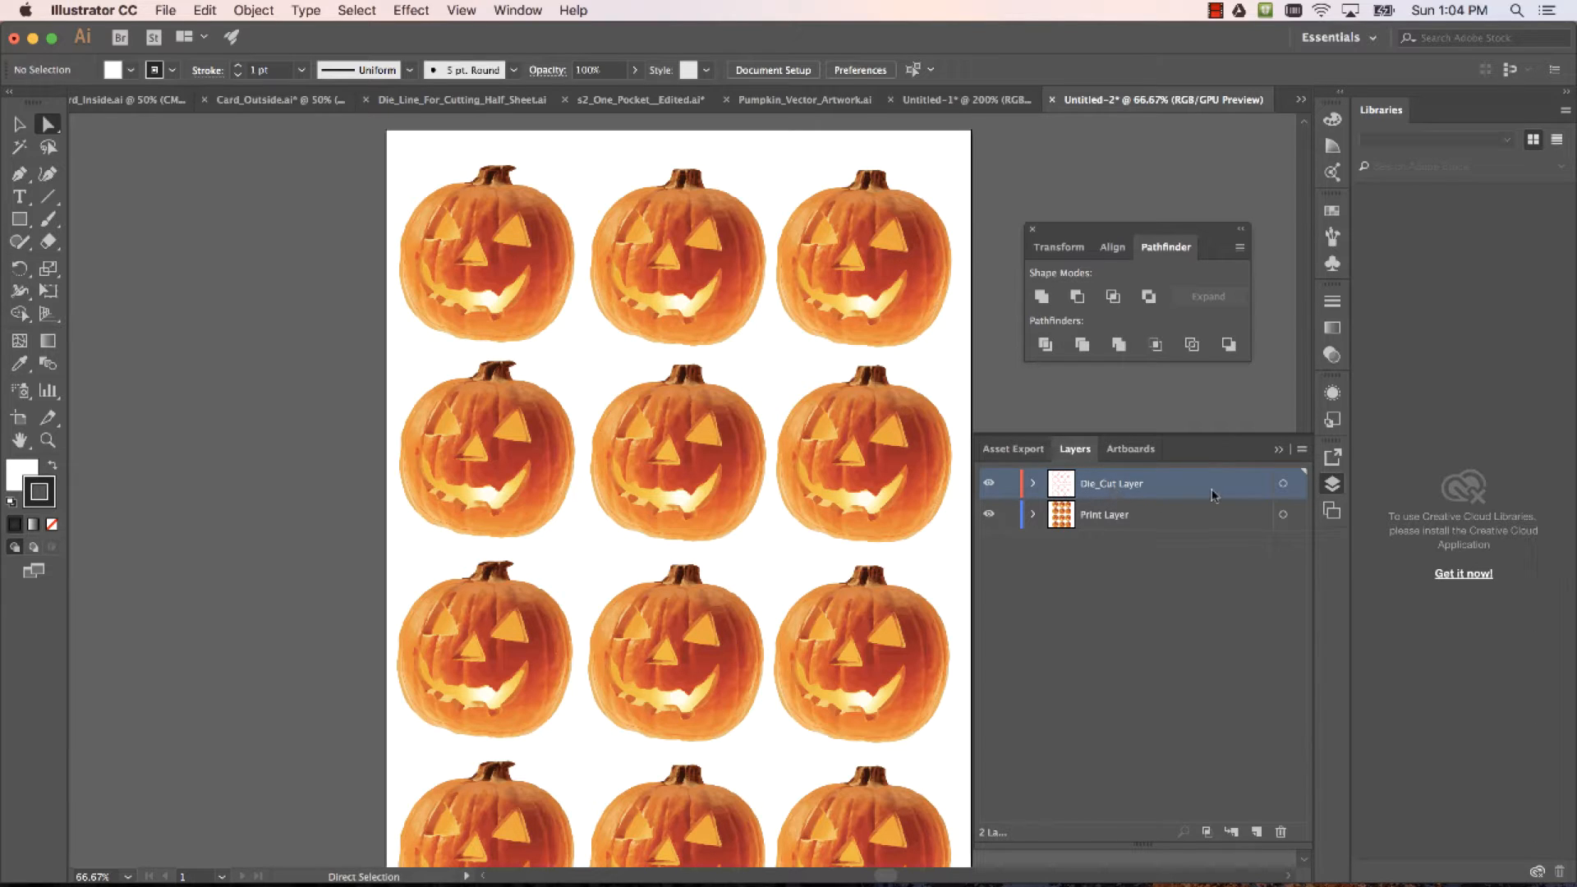
{"action": "key", "text": "super+v"}
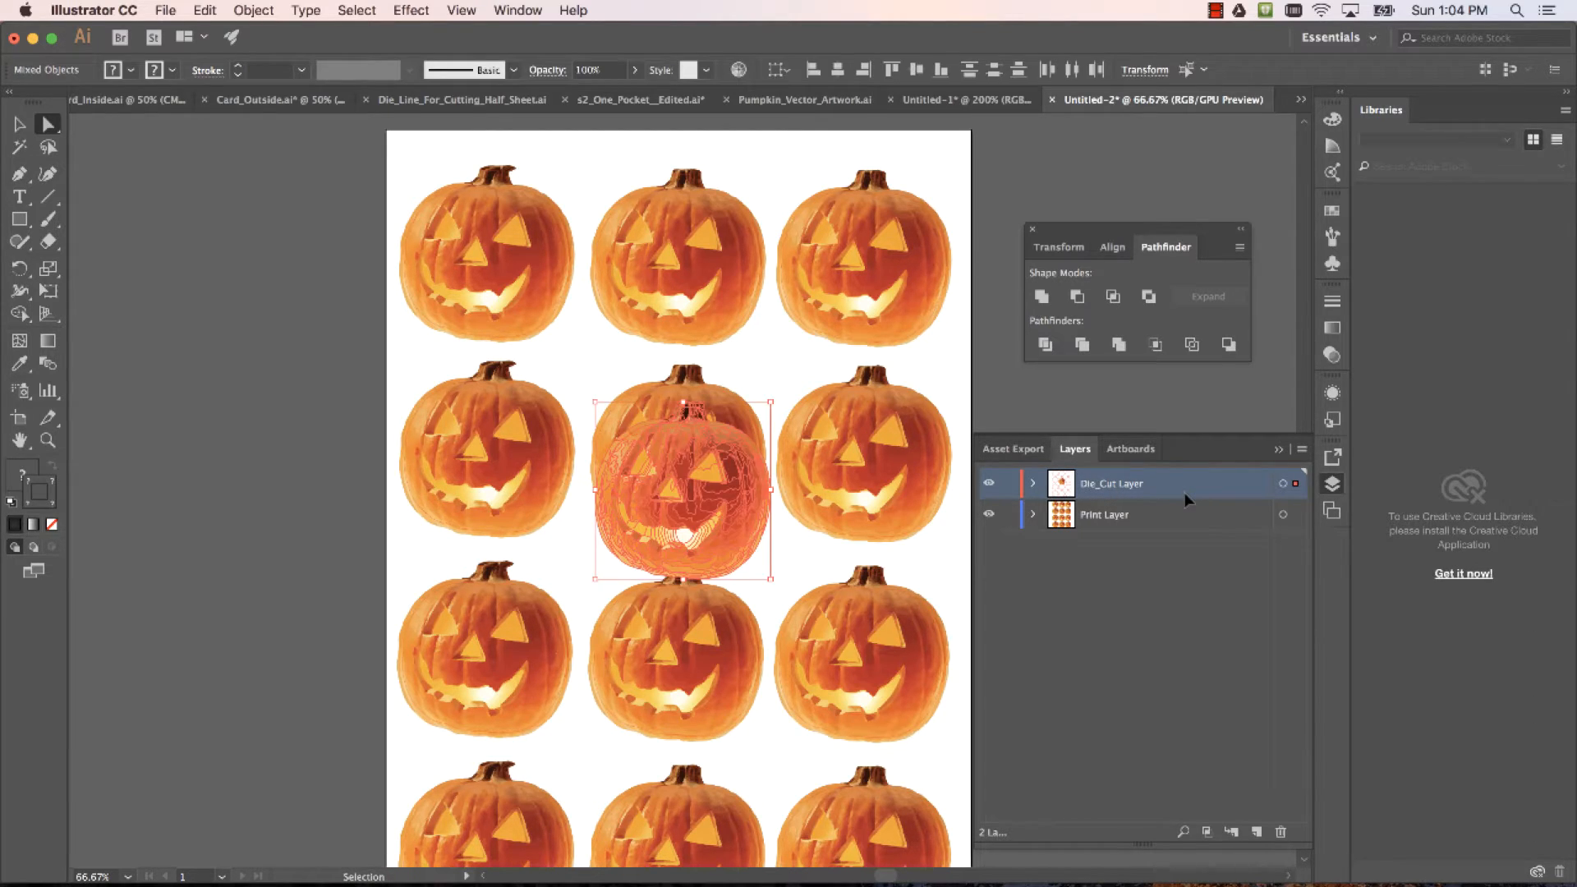
{"action": "key", "text": "super+shift+a"}
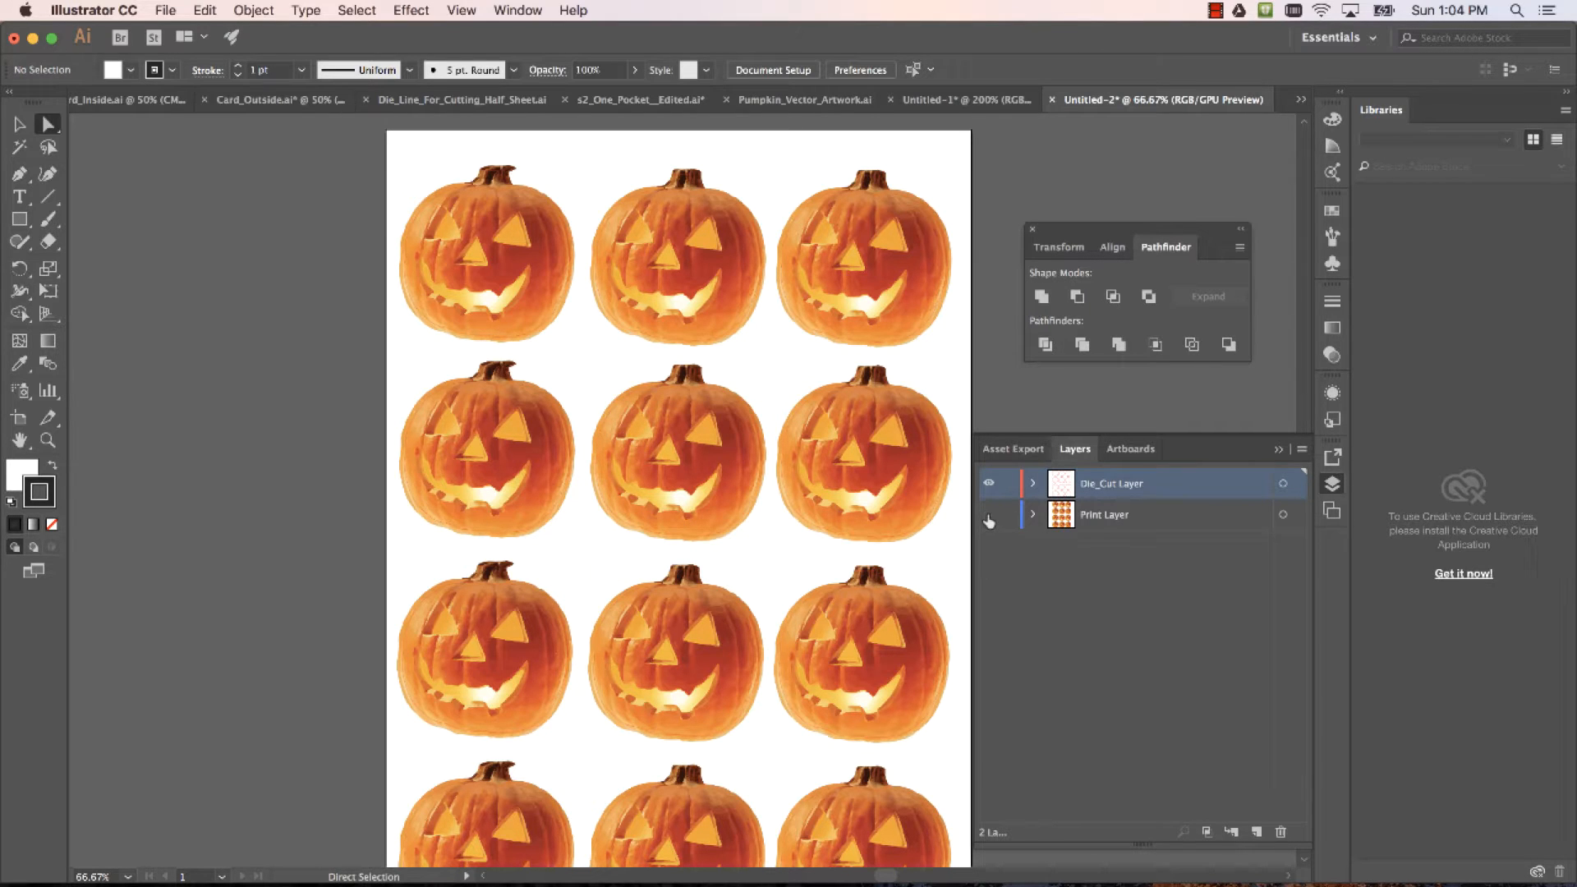
Hide the Print Layer, copy all the die-cut outlines, and add a new layer above the Die_Cut Layer
{"action": "left_click", "coordinate": [989, 519]}
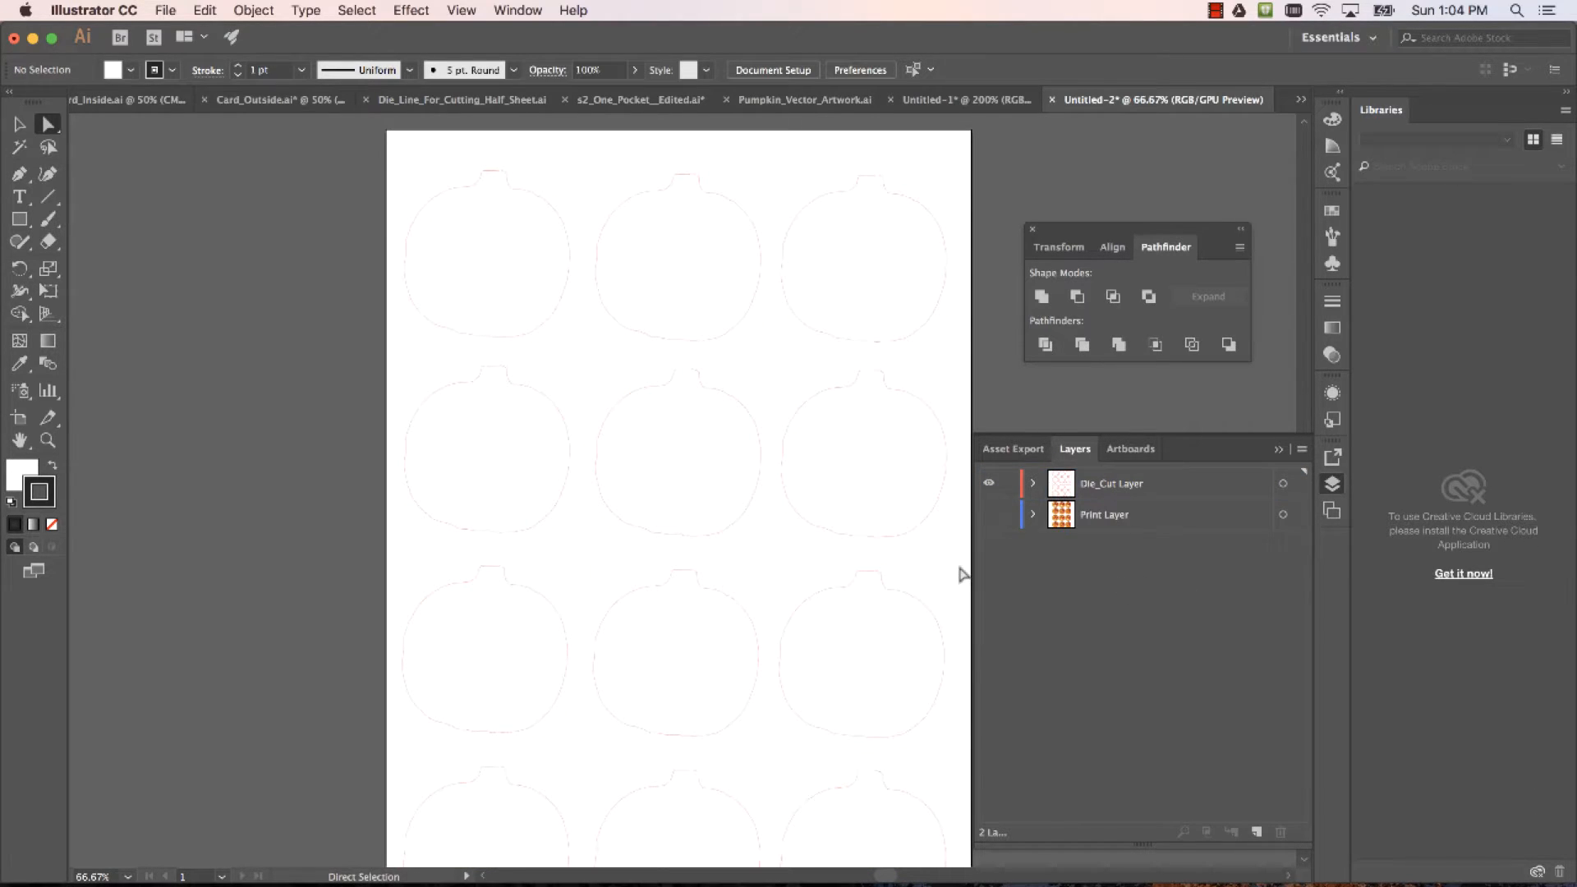
{"action": "key", "text": "super+a"}
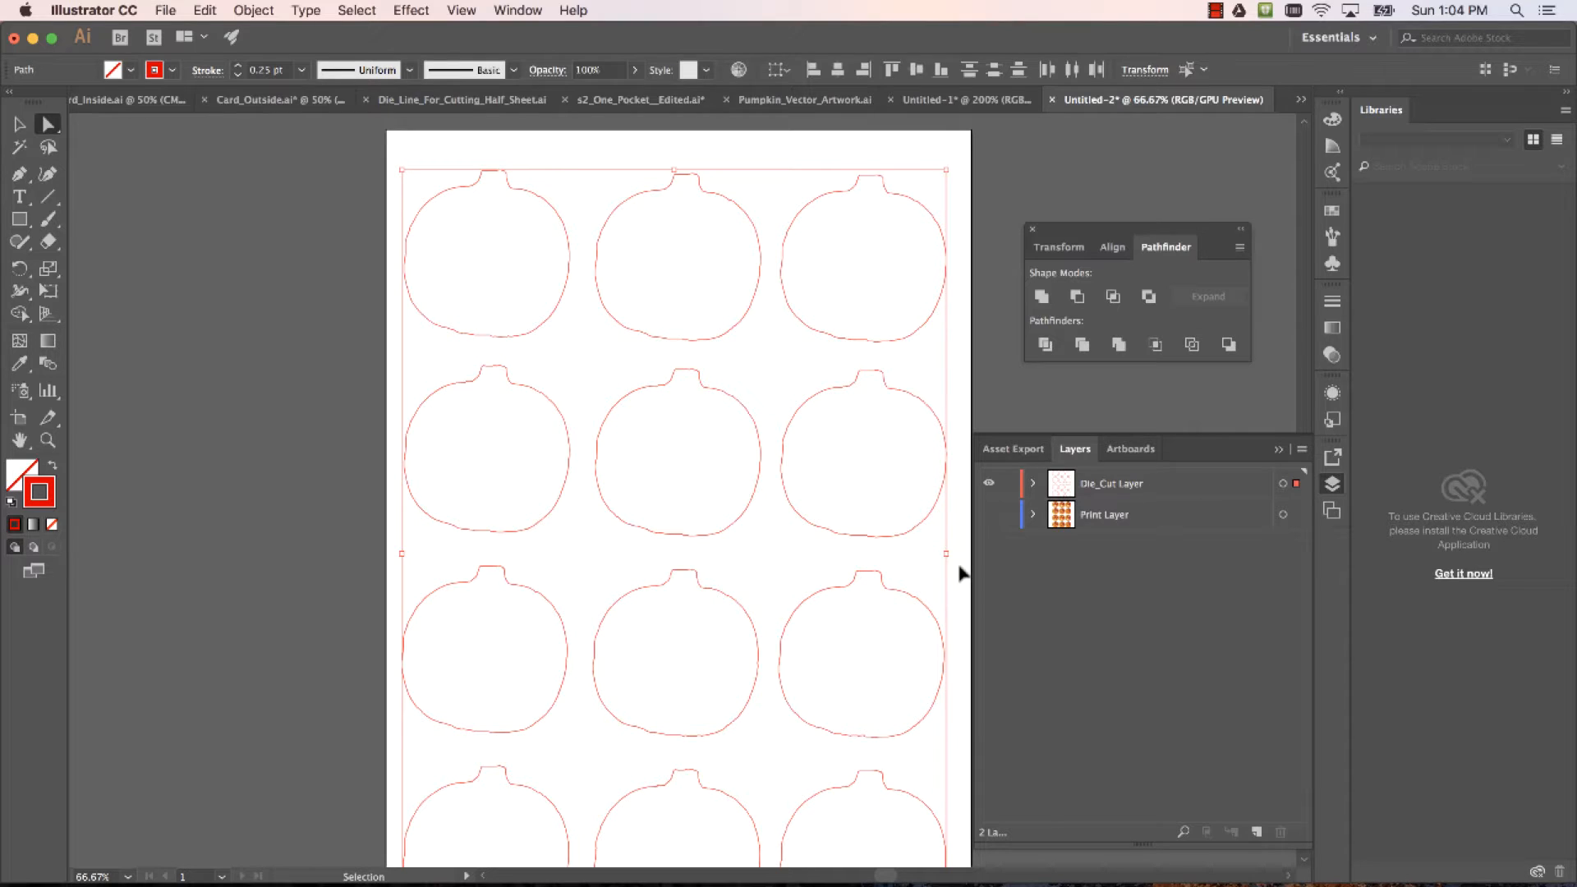
{"action": "key", "text": "a"}
{"action": "left_click", "coordinate": [1257, 832]}
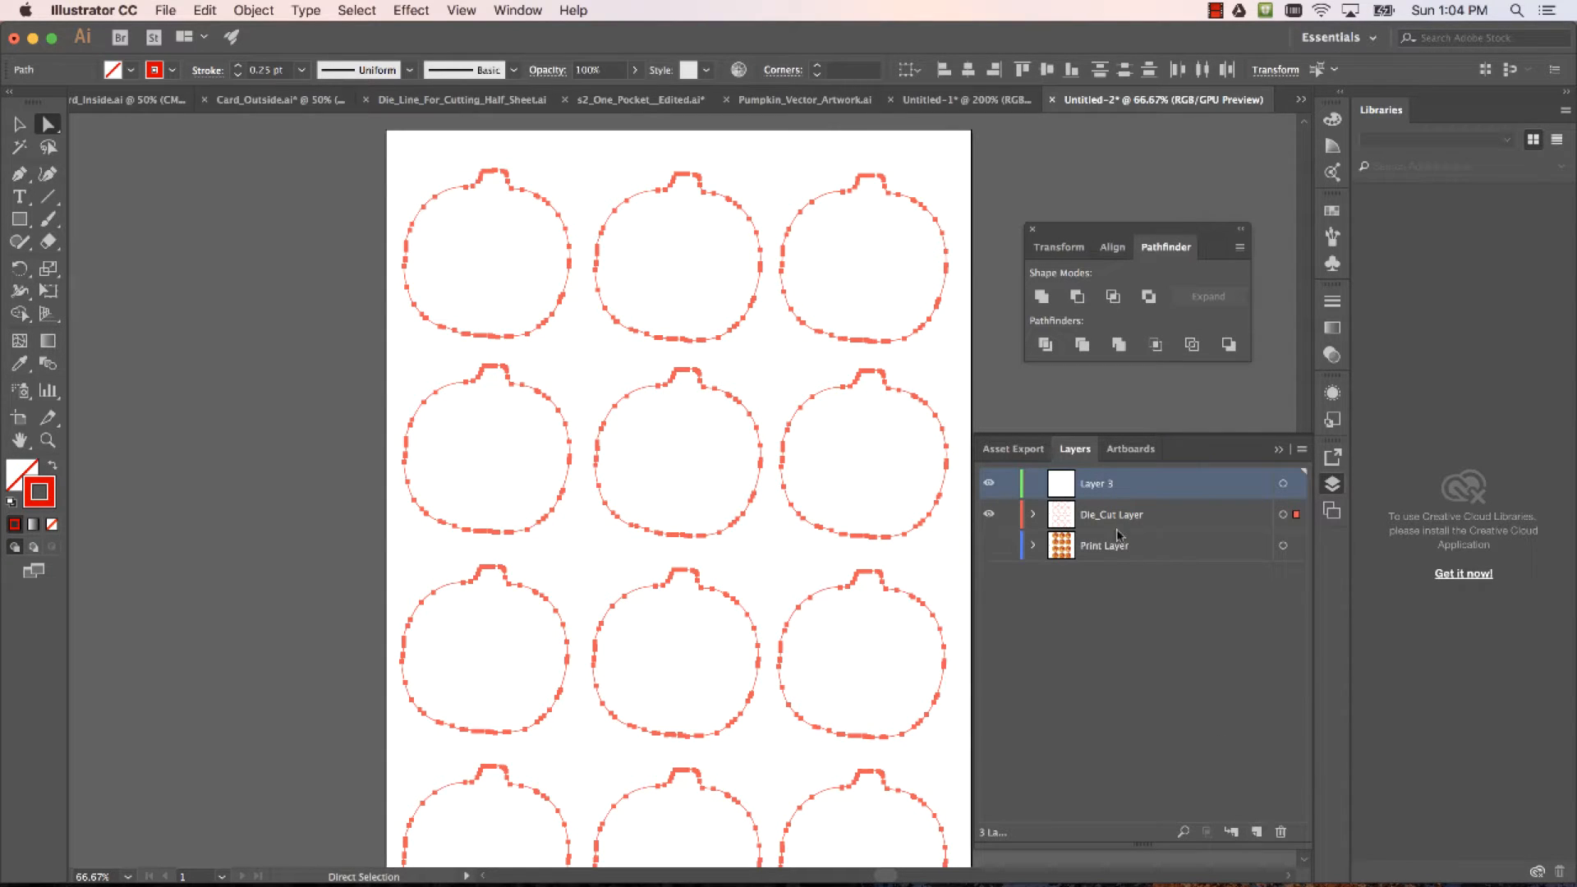
Try pasting the copied outlines into the new layer and undo the paste
{"action": "key", "text": "super+v"}
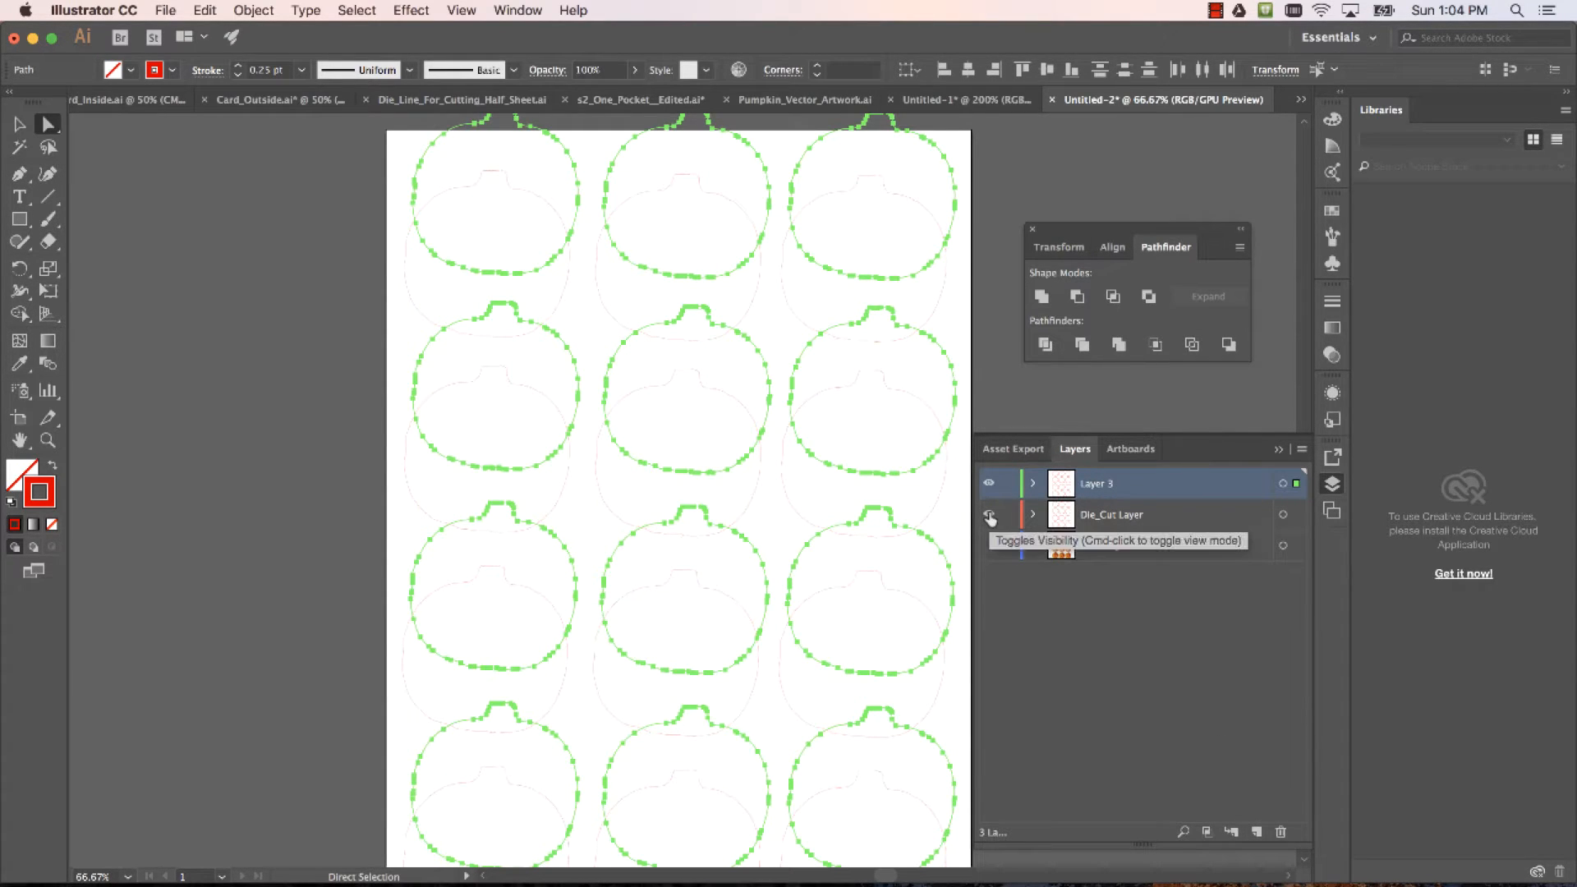
{"action": "key", "text": "super+z"}
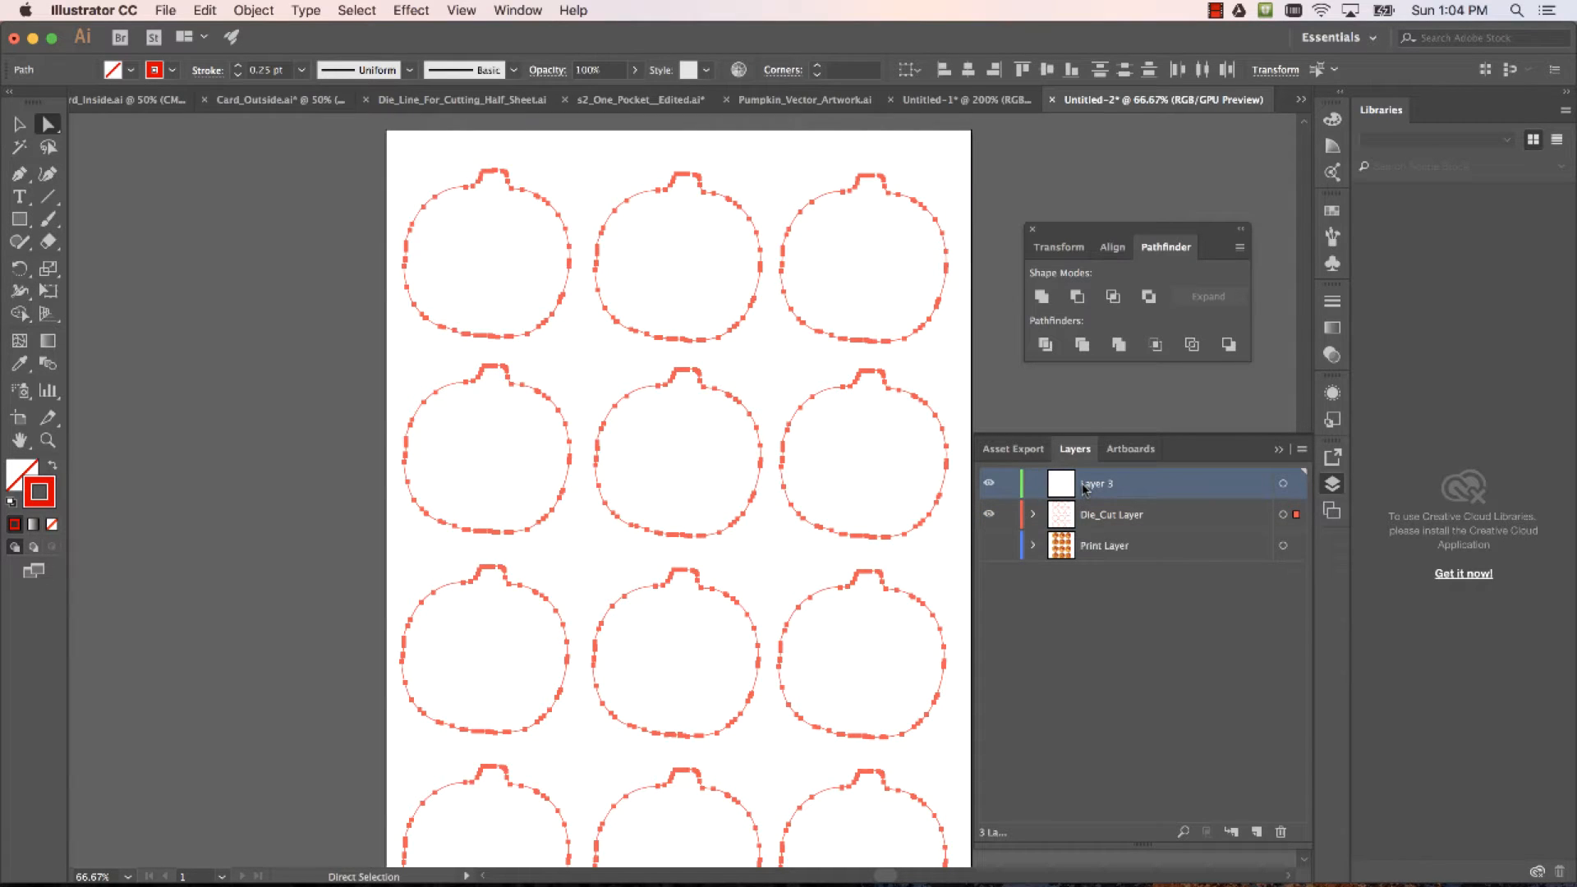
{"action": "key", "text": "v"}
{"action": "left_click", "coordinate": [1077, 511]}
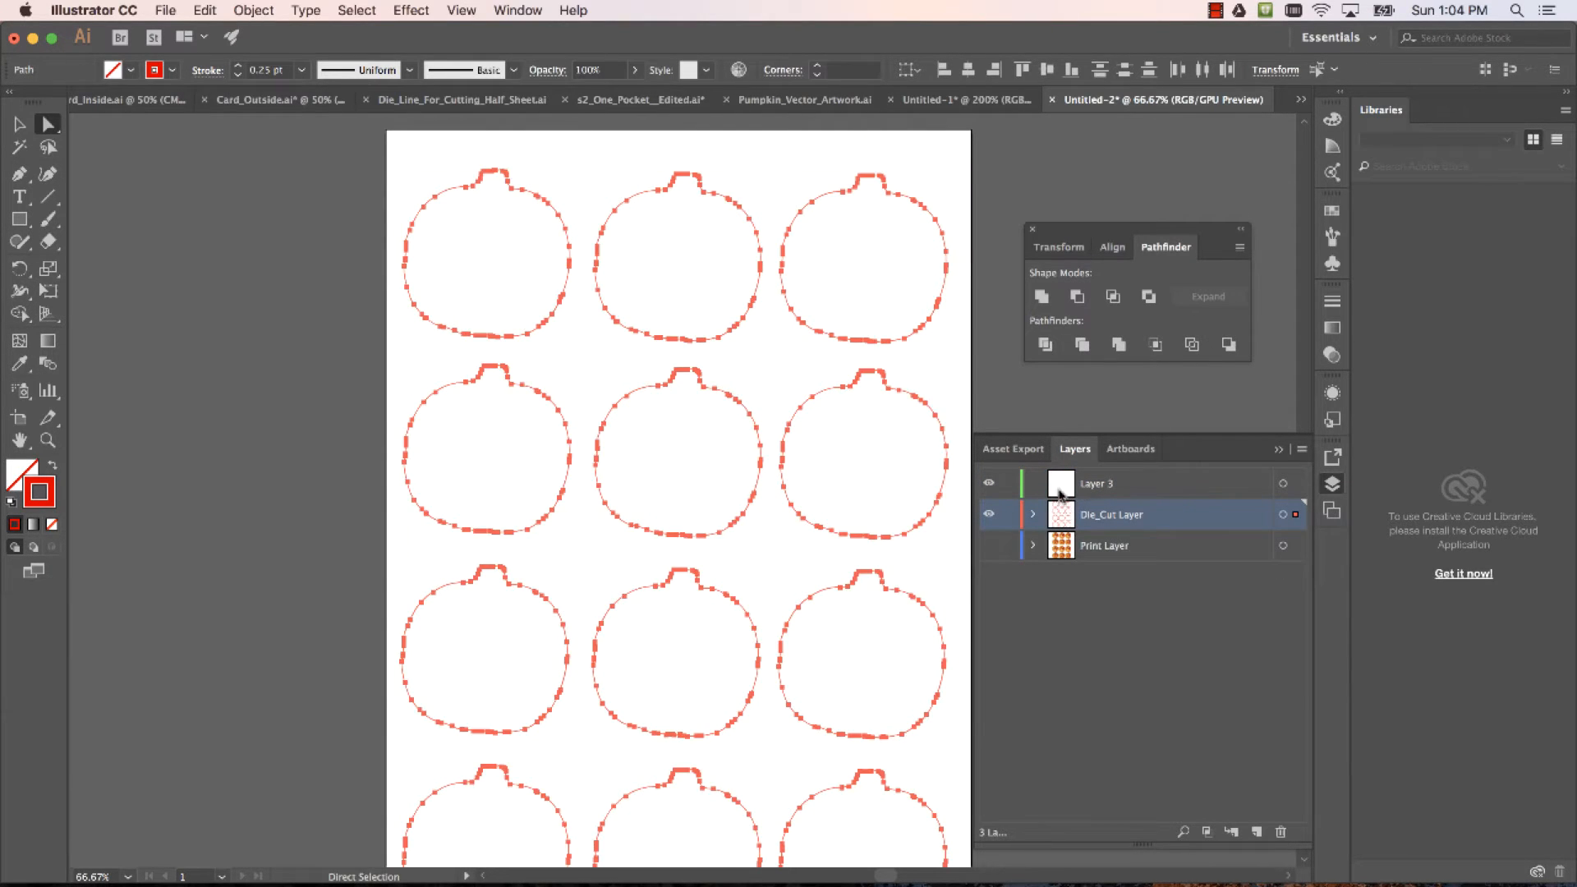
{"action": "key", "text": "a"}
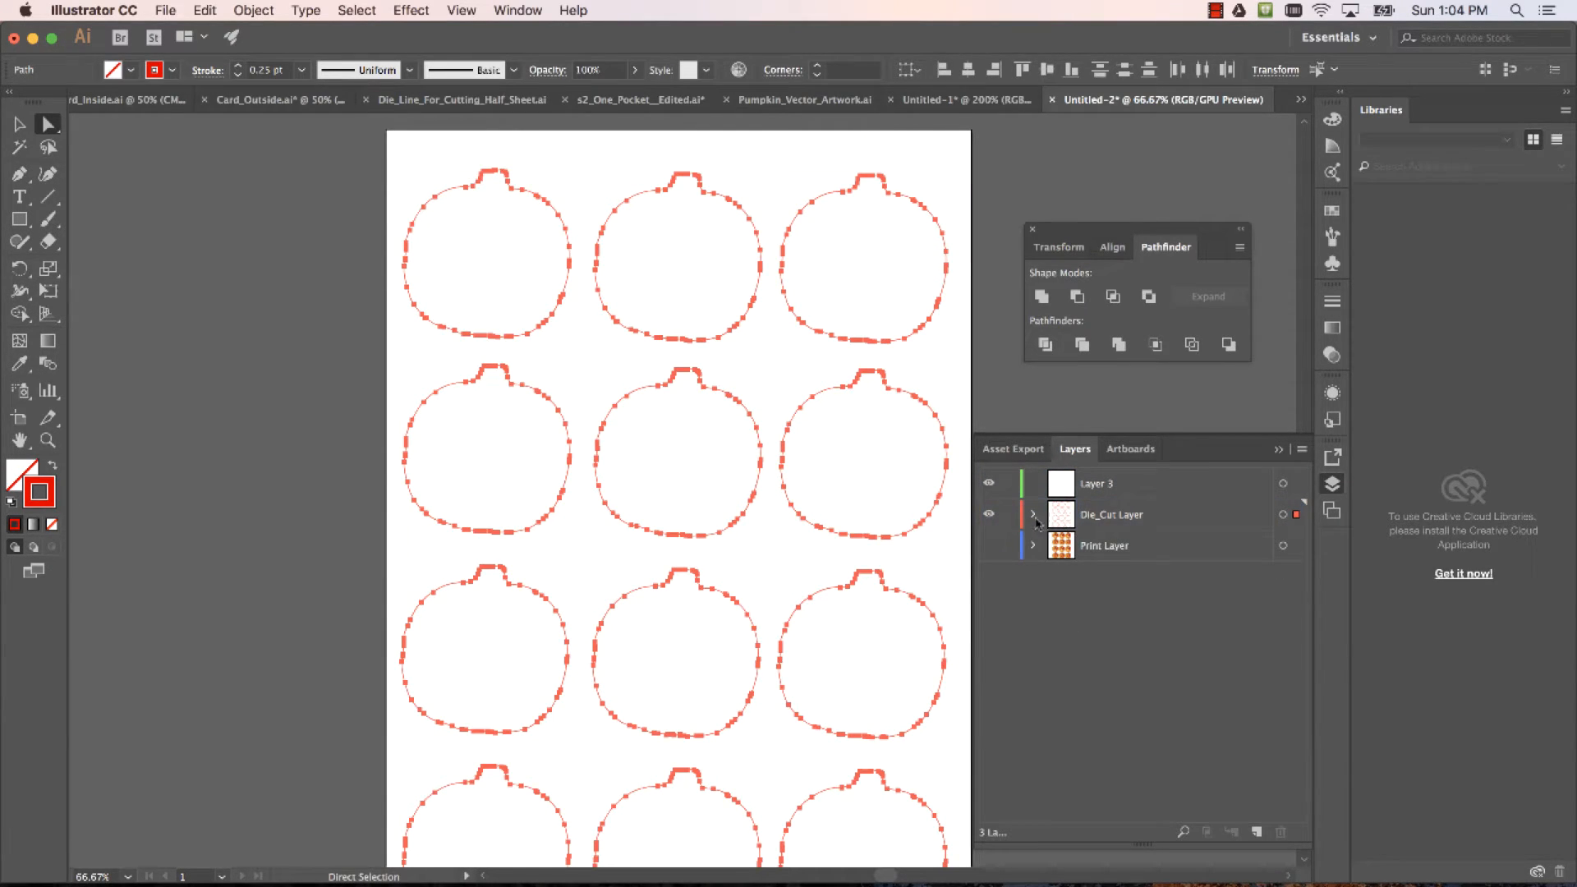
{"action": "left_click", "coordinate": [1033, 514]}
{"action": "left_click", "coordinate": [1041, 515]}
{"action": "left_click", "coordinate": [1034, 514]}
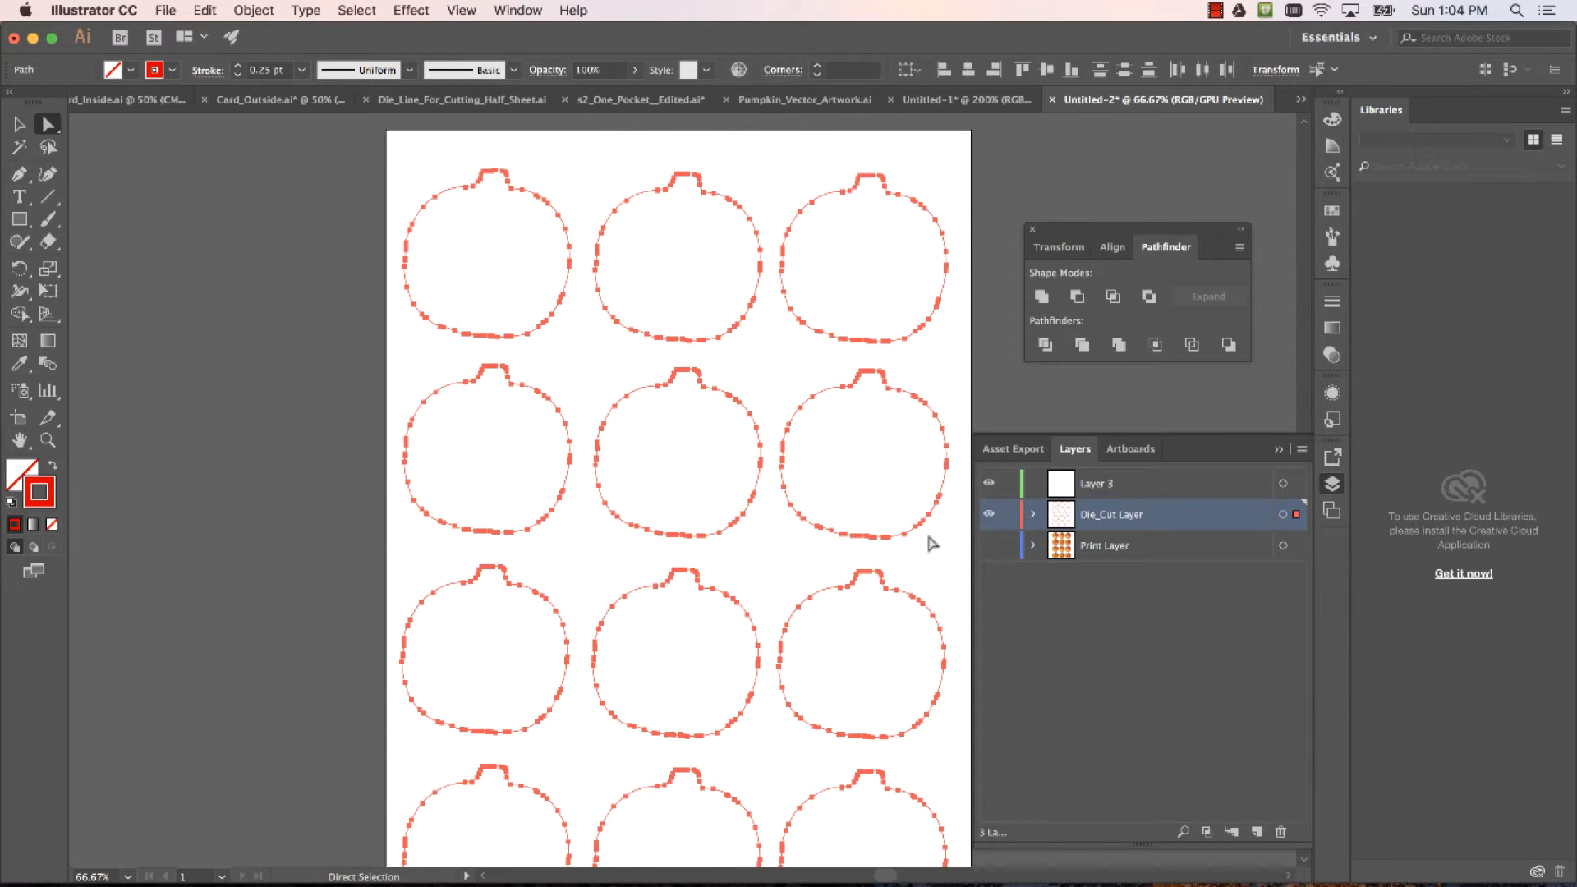
{"action": "left_click", "coordinate": [929, 538]}
Undo the addition of the extra layer, keeping the Print Layer hidden and the Die_Cut Layer shown
{"action": "key", "text": "super+z"}
{"action": "key", "text": "super+z"}
{"action": "key", "text": "super+z"}
{"action": "key", "text": "super+z"}
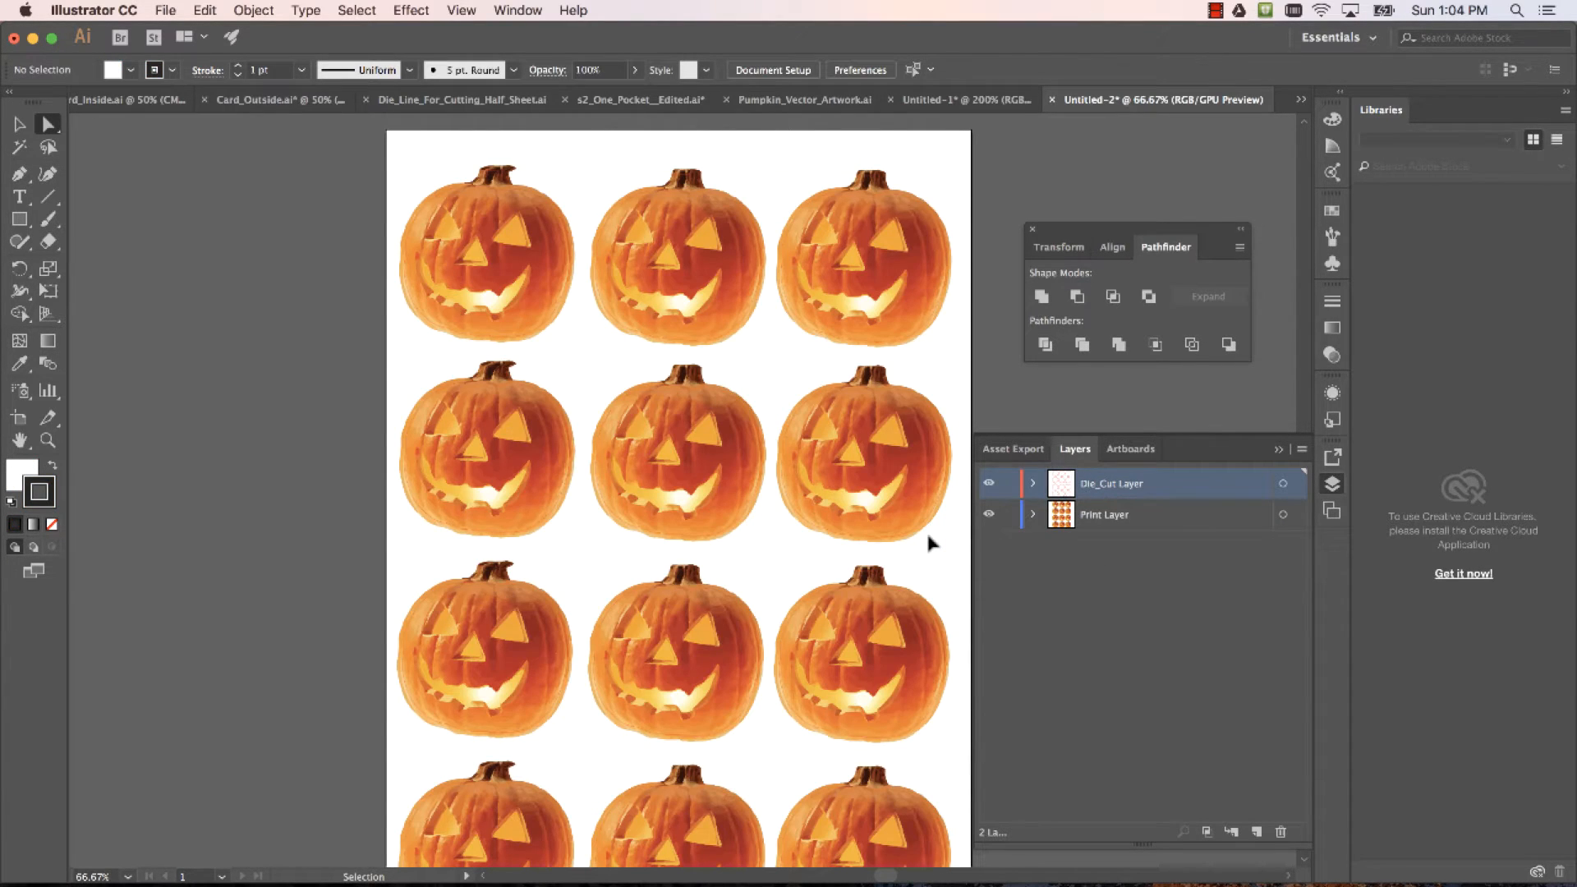
{"action": "key", "text": "super+shift+z"}
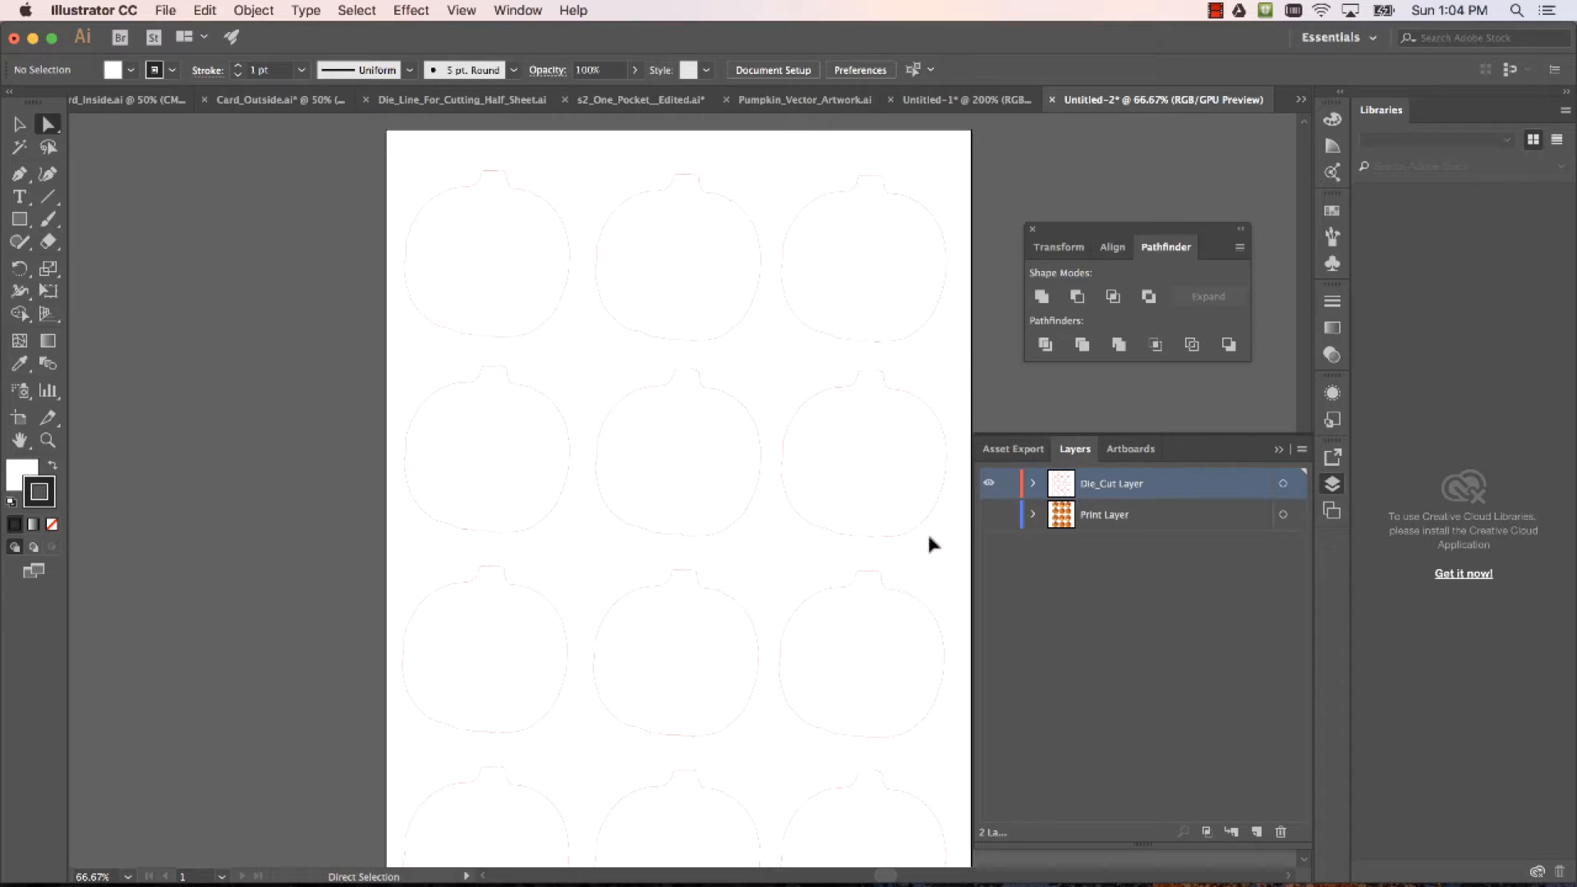
With all the die-cut outlines copied, add a new layer above the Die_Cut Layer and lock the Die_Cut Layer
{"action": "key", "text": "super+a"}
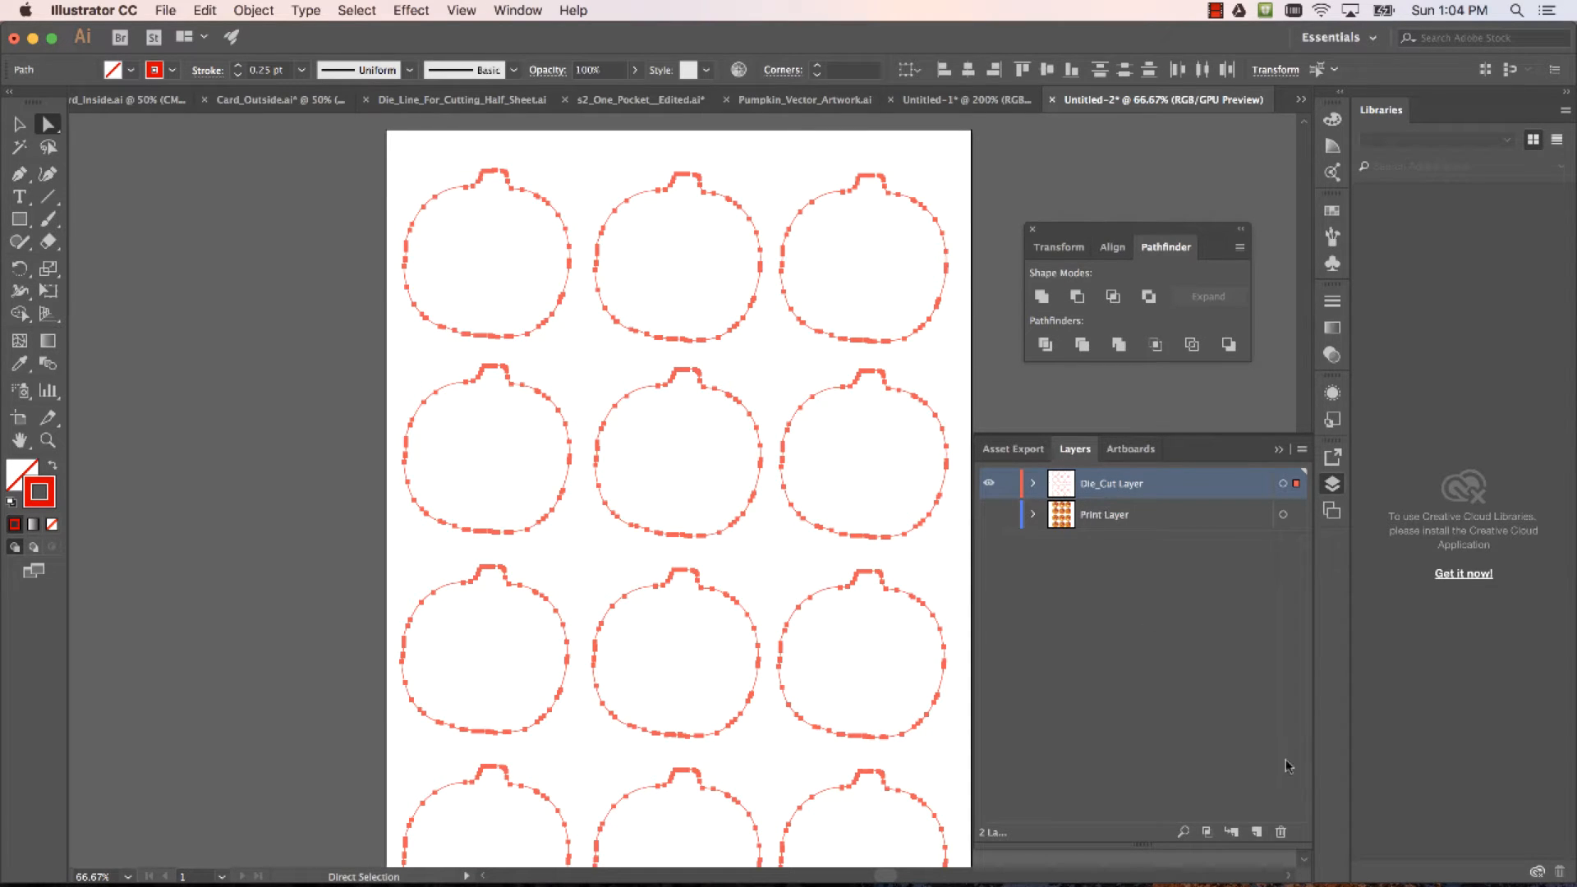
{"action": "left_click", "coordinate": [1257, 832]}
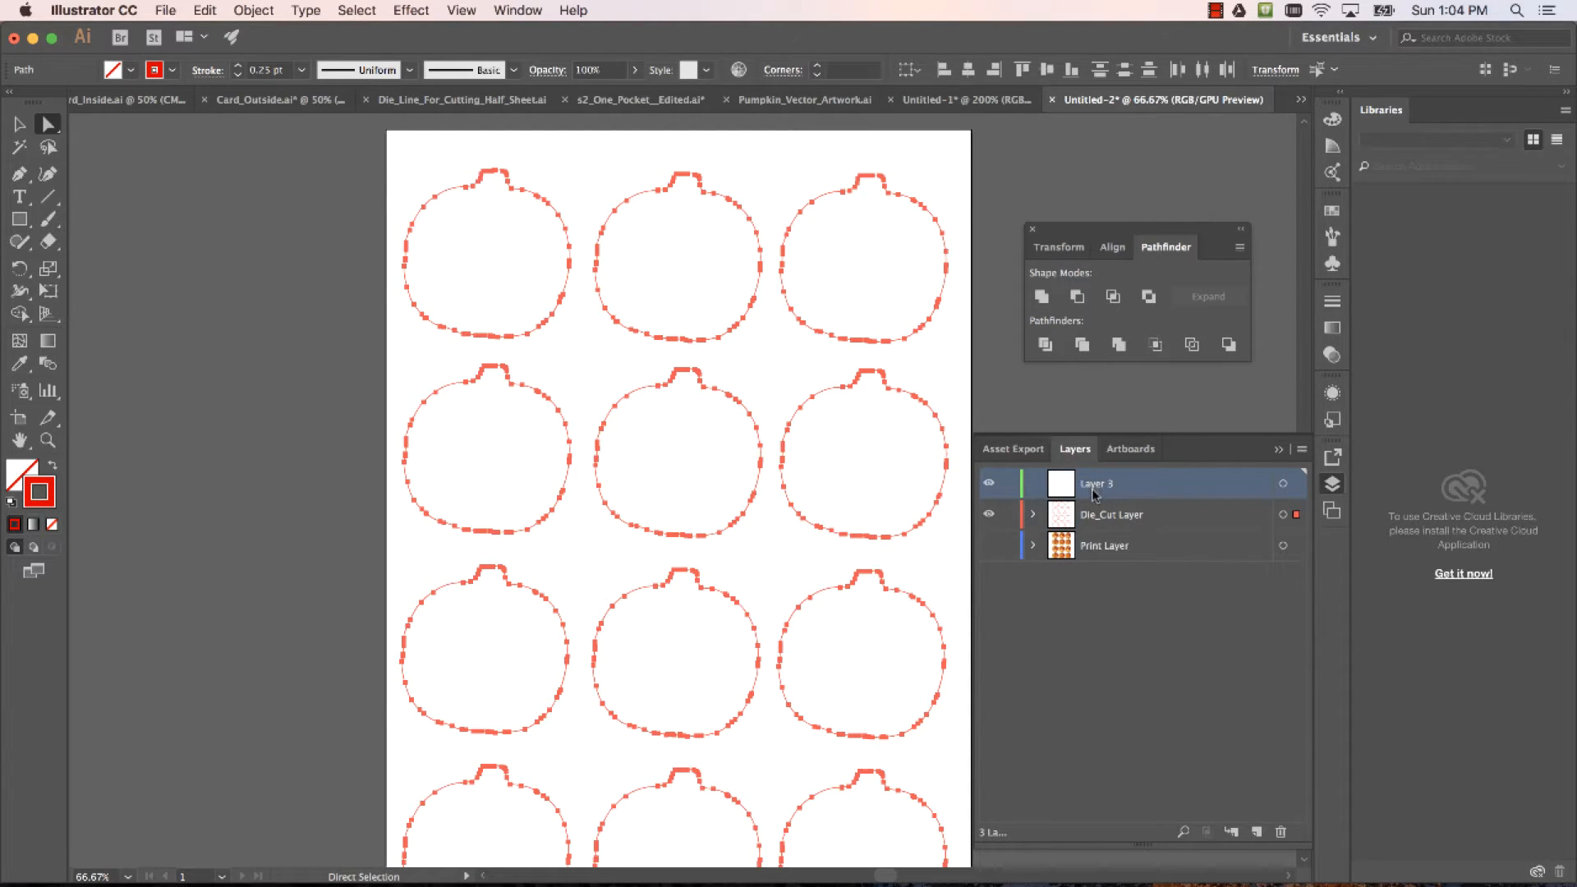
{"action": "left_click", "coordinate": [1010, 517]}
Paste the copied outlines in place on the new layer, exactly over the originals, and hide the Die_Cut Layer
{"action": "key", "text": "super+v"}
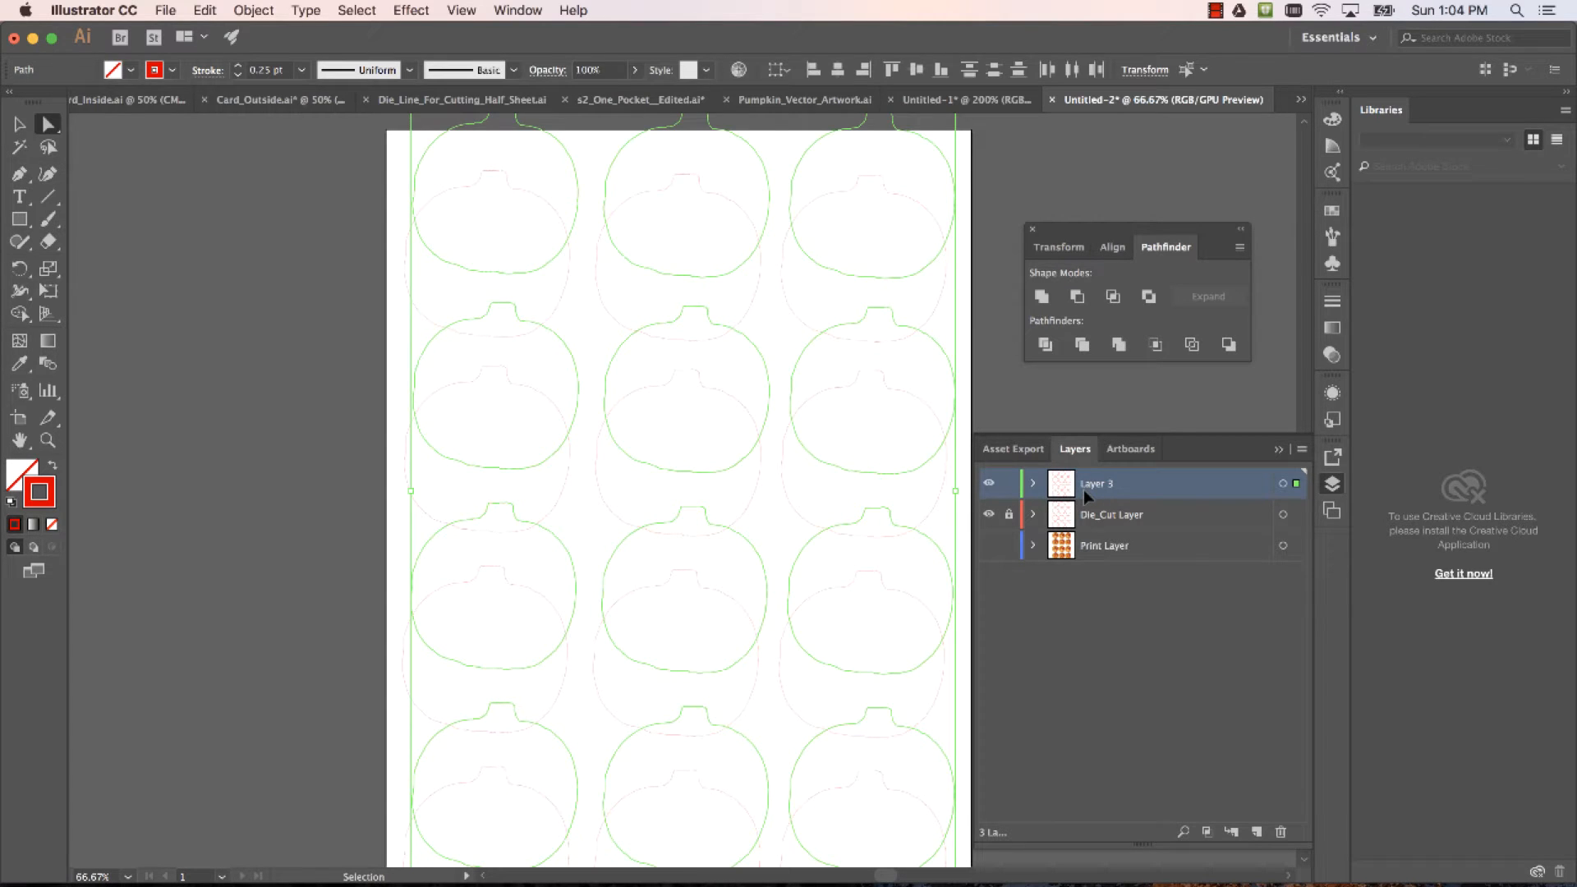
{"action": "key", "text": "super+z"}
{"action": "key", "text": "super+f"}
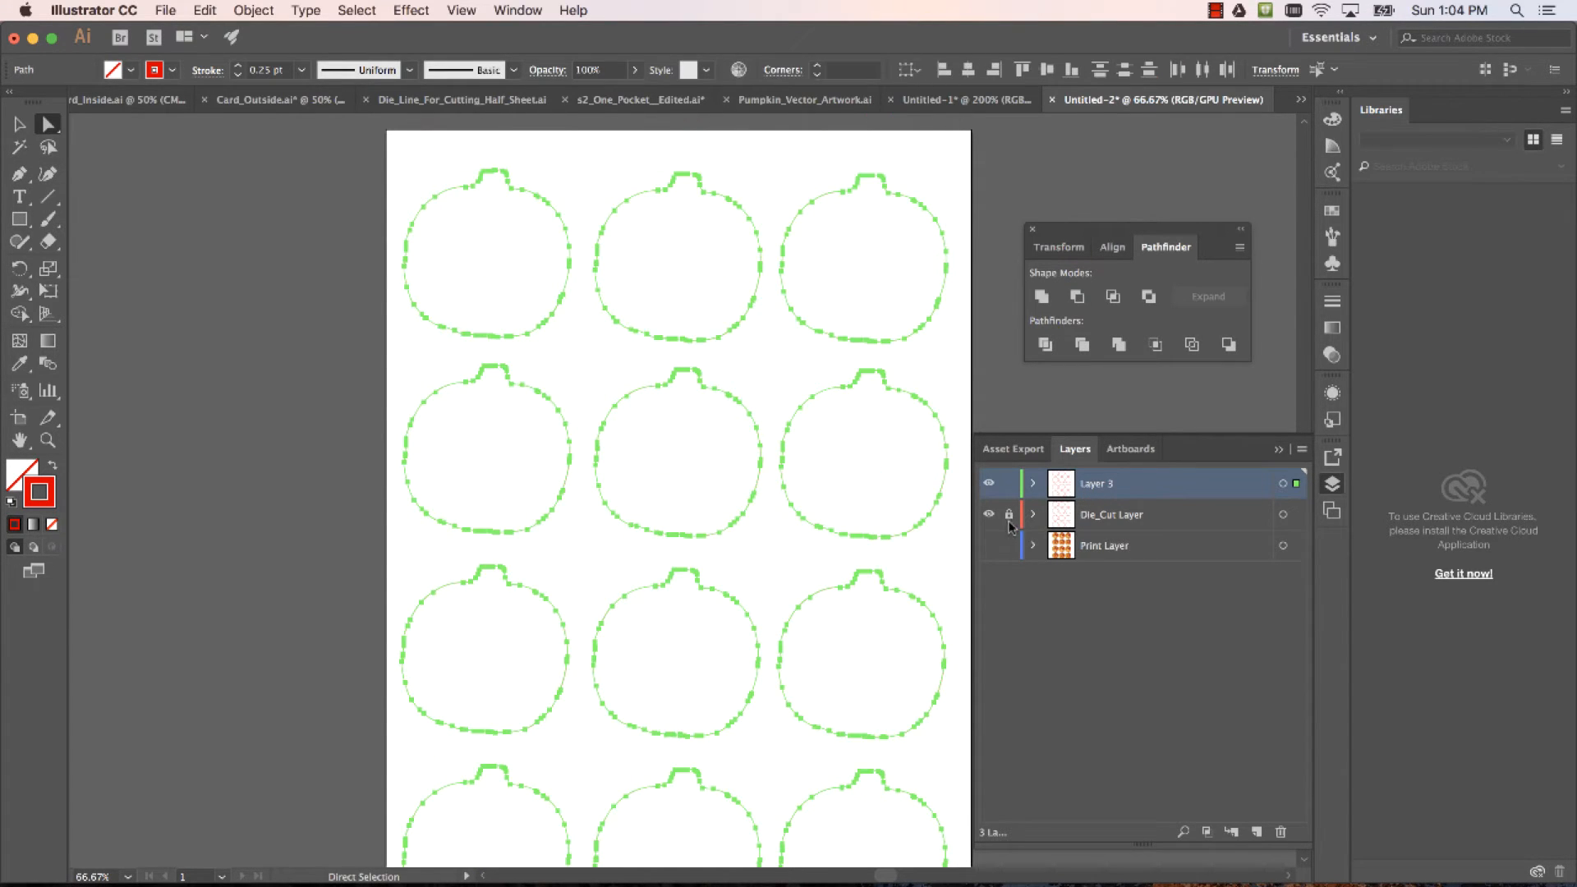
{"action": "left_click", "coordinate": [991, 515]}
{"action": "left_click", "coordinate": [589, 373]}
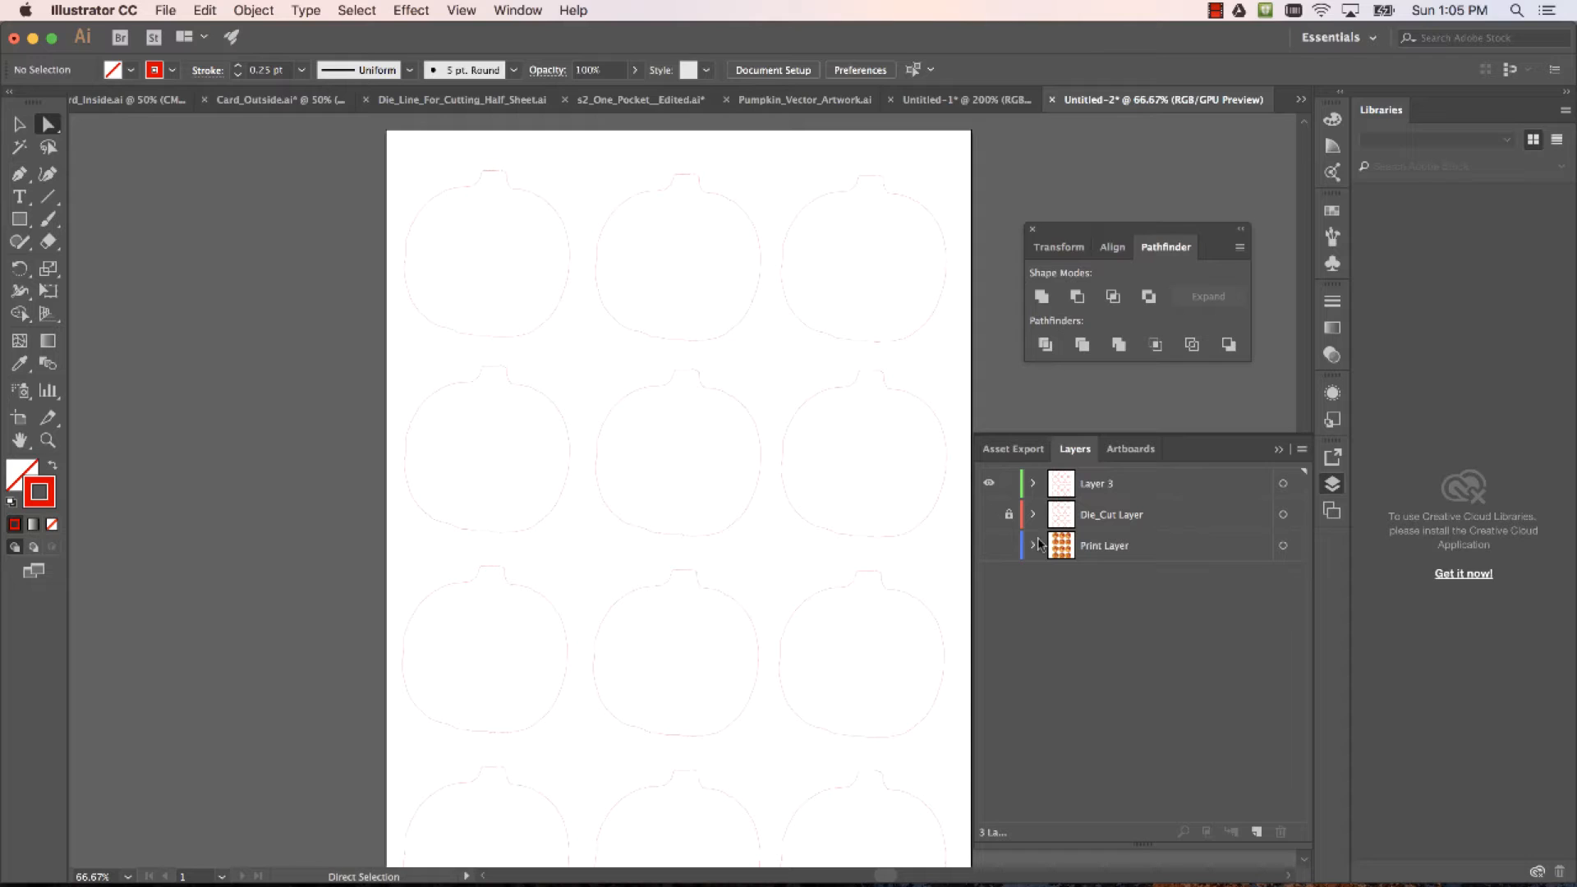
Rename the new layer holding the pasted outlines as Cut_Guide
{"action": "double_click", "coordinate": [1097, 484]}
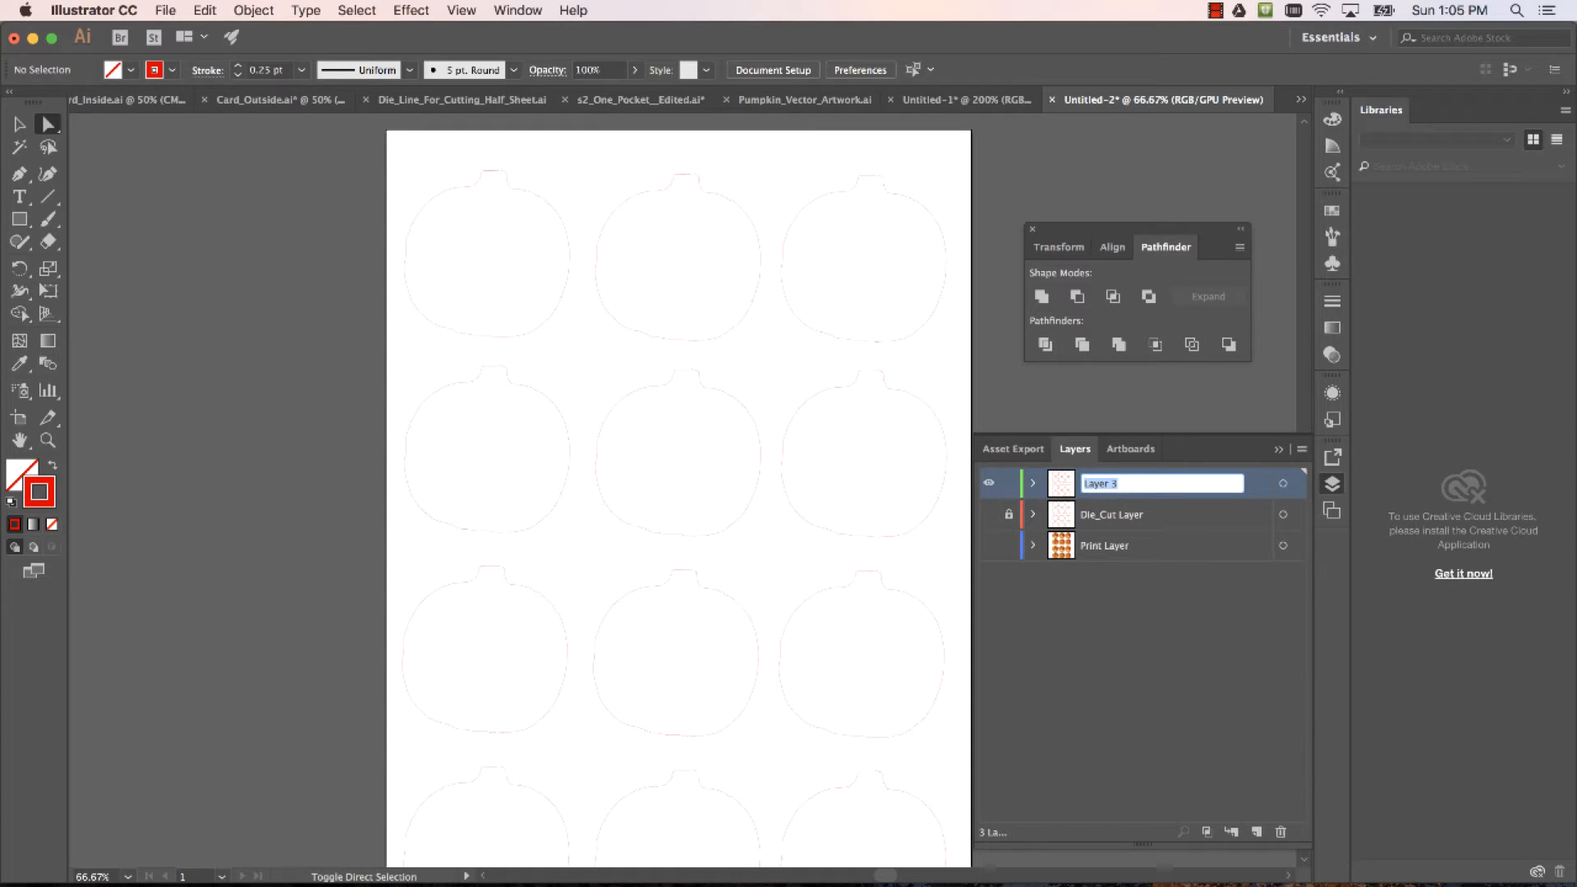
{"action": "type", "text": "Cut_C"}
{"action": "type", "text": "uide"}
{"action": "key", "text": "Return"}
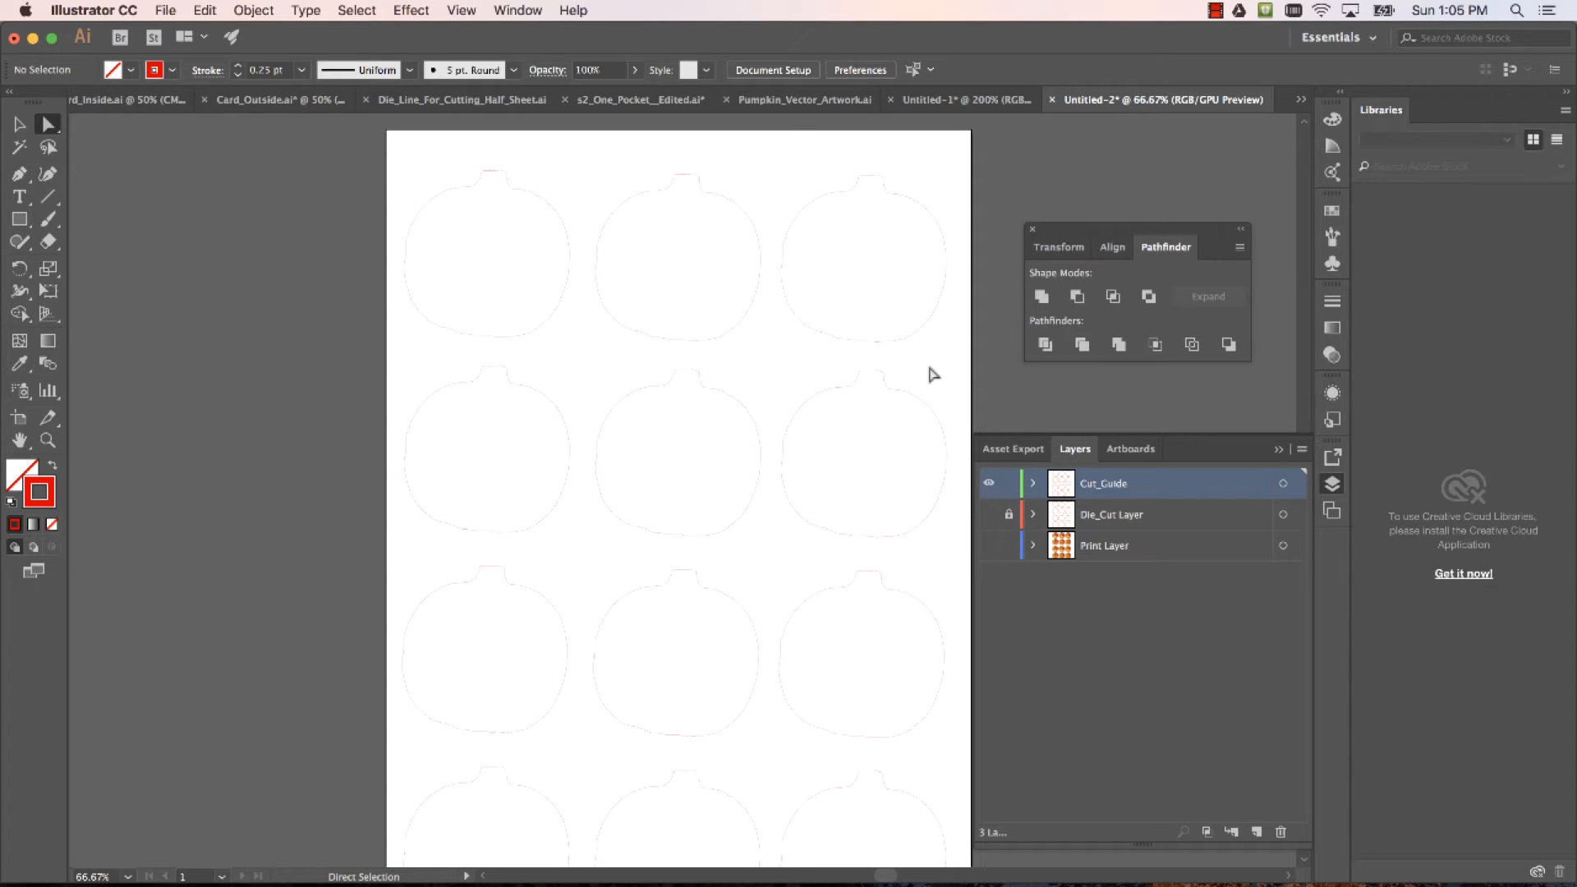
Change the stroke color of all the outlines on the Cut_Guide layer to black
{"action": "key", "text": "super+a"}
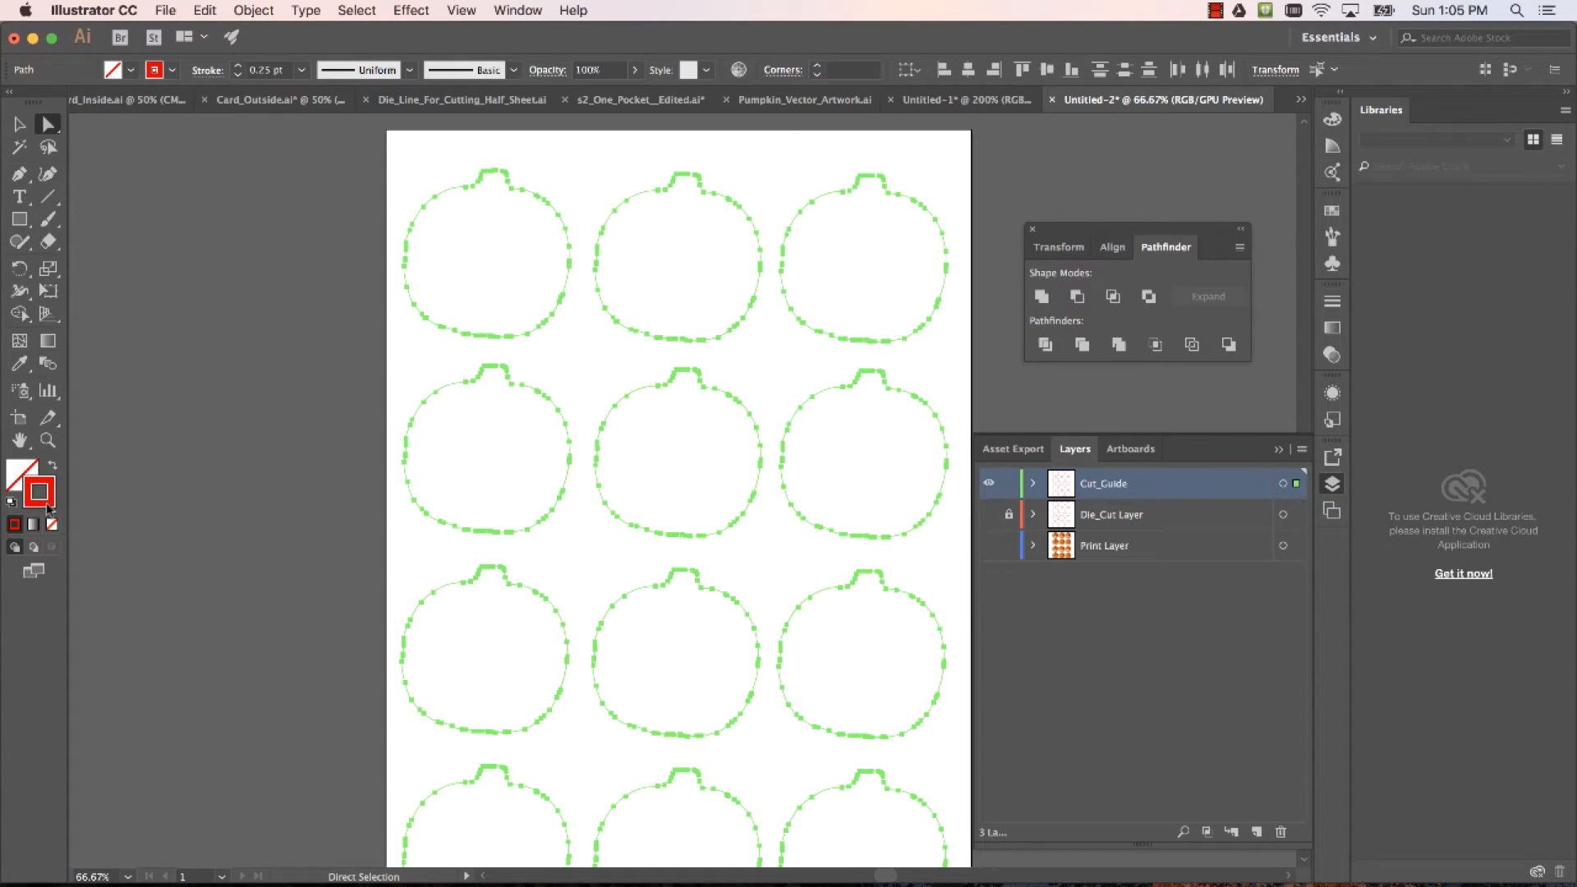
{"action": "double_click", "coordinate": [38, 491]}
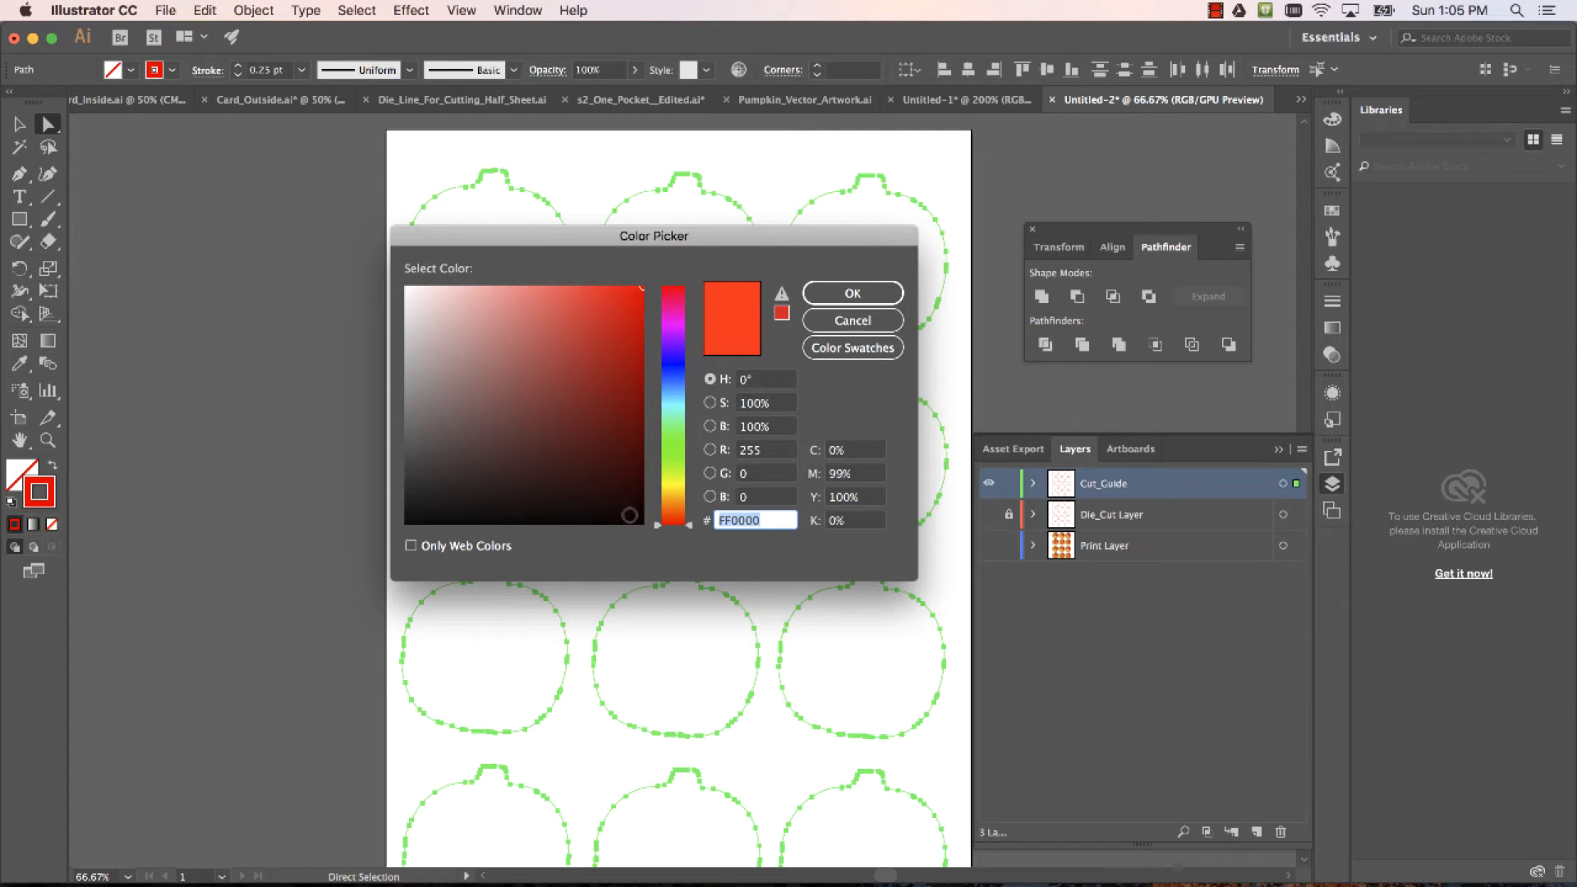
{"action": "left_click", "coordinate": [642, 524]}
{"action": "left_click", "coordinate": [853, 293]}
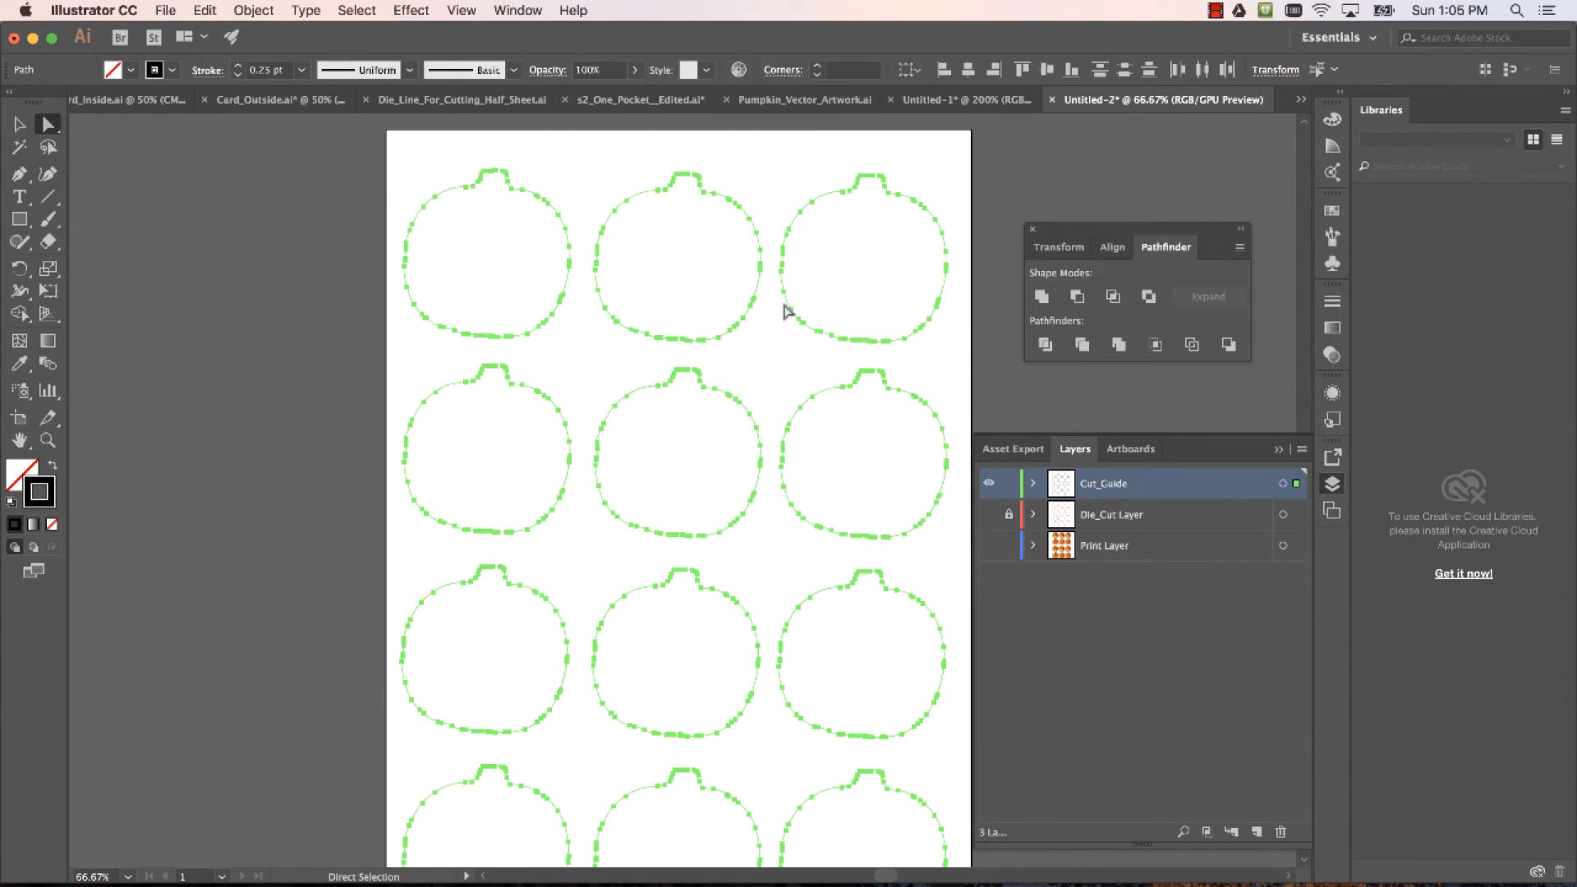
Set the stroke weight of the Cut_Guide outlines to 2 pt and deselect them
{"action": "left_click", "coordinate": [239, 65]}
{"action": "left_click", "coordinate": [239, 65]}
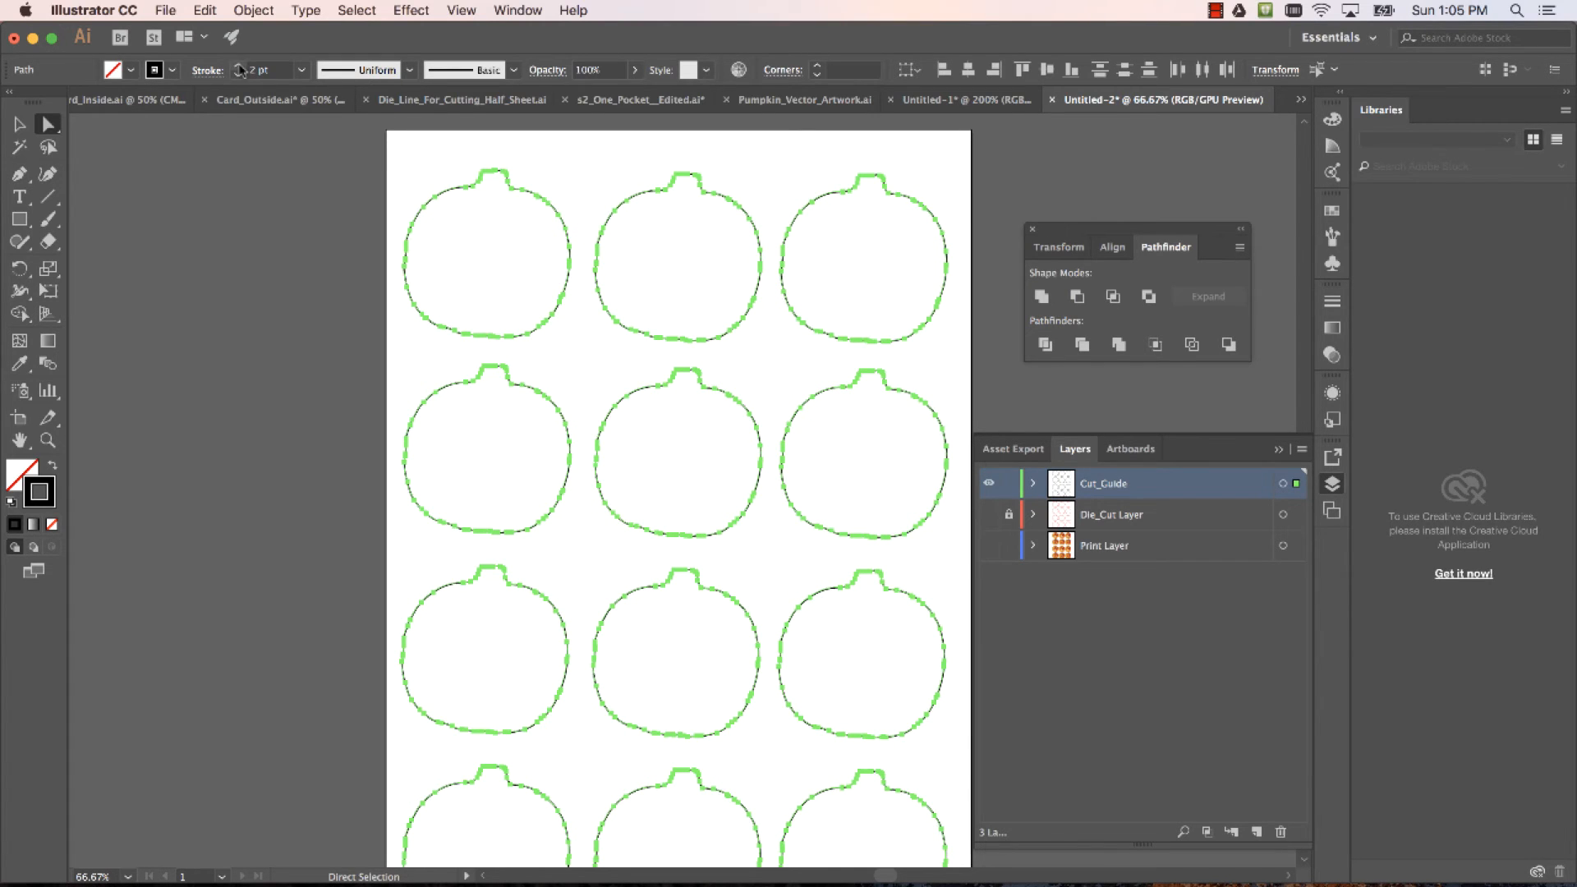
{"action": "left_click", "coordinate": [239, 65]}
{"action": "left_click", "coordinate": [240, 64]}
{"action": "left_click", "coordinate": [238, 74]}
{"action": "left_click", "coordinate": [239, 74]}
{"action": "left_click", "coordinate": [304, 190]}
{"action": "left_click", "coordinate": [1136, 652]}
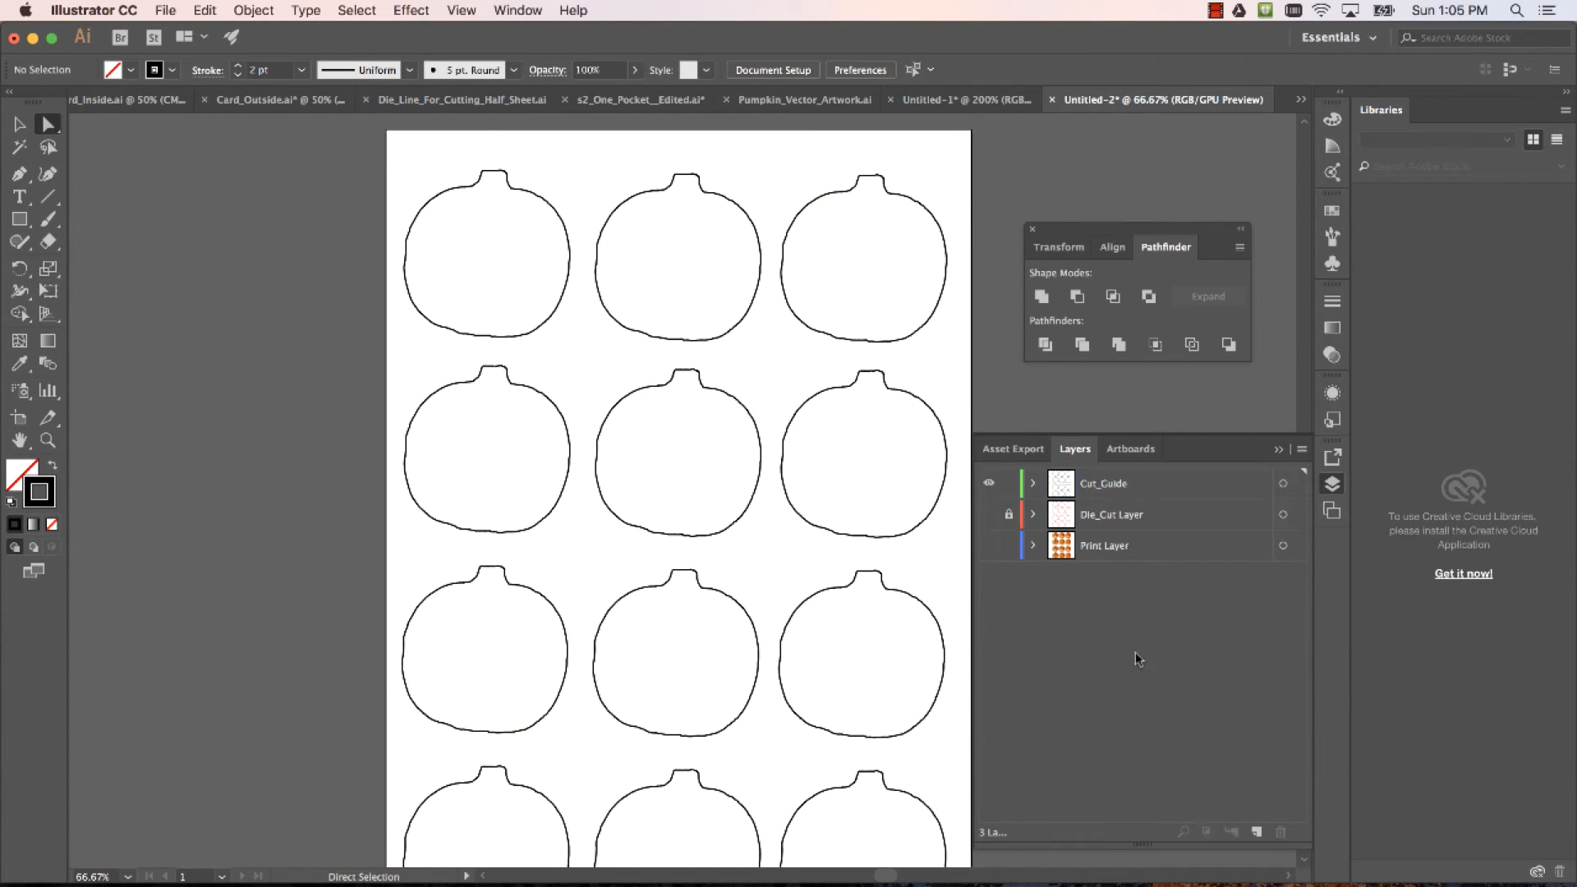
Show the Print Layer and examine up close how the cut guide outlines sit over the pumpkin artwork
{"action": "left_click", "coordinate": [989, 546]}
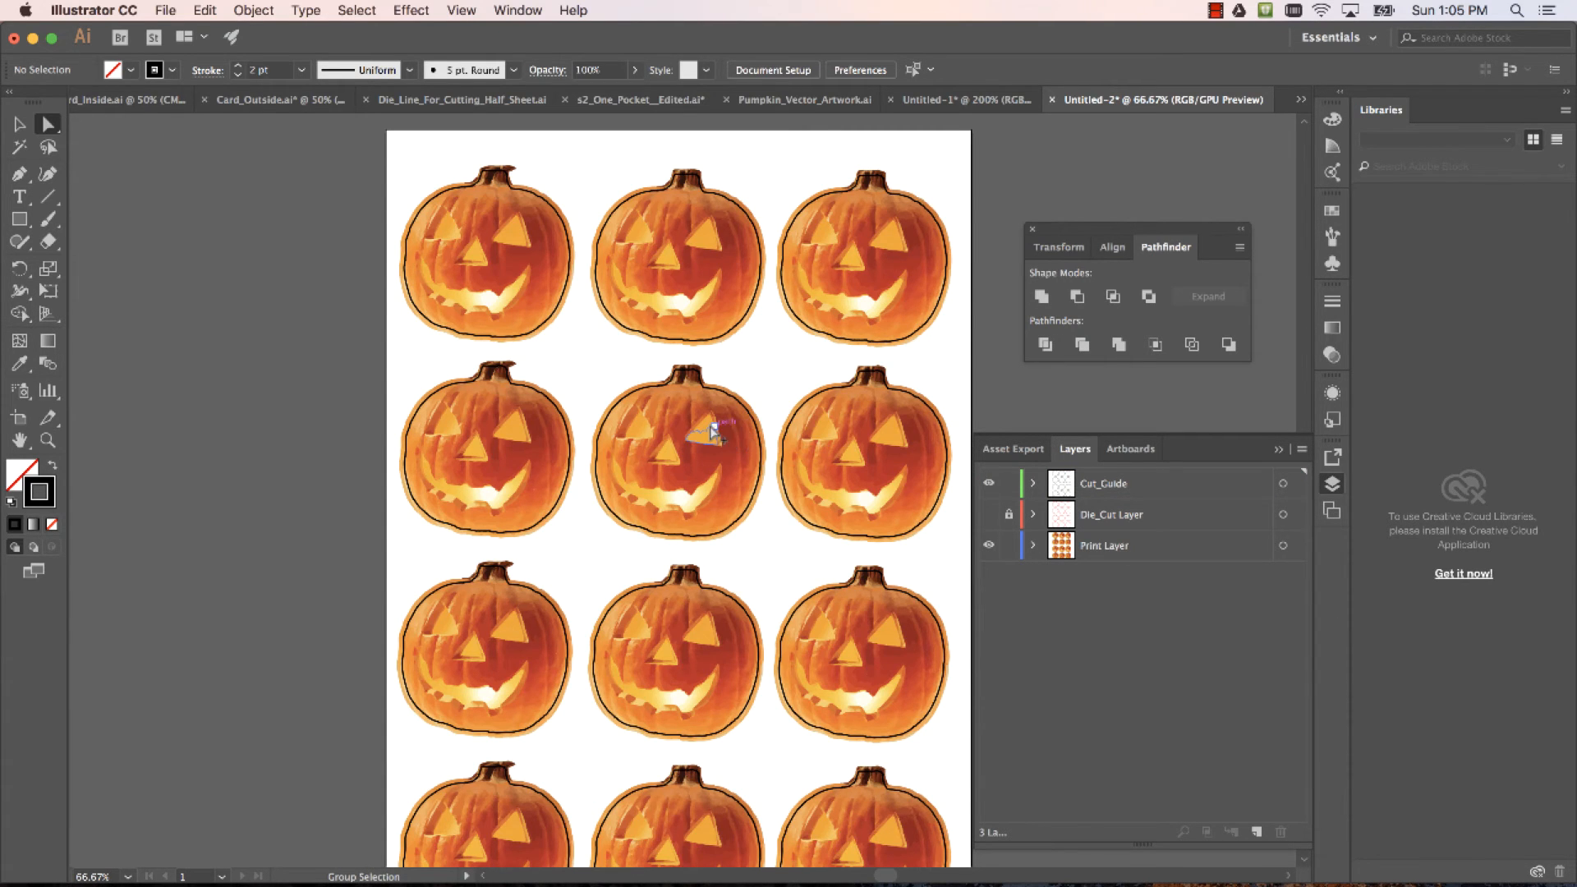
{"action": "scroll", "coordinate": [729, 430], "scroll_direction": "down", "scroll_amount": 1}
{"action": "scroll", "coordinate": [730, 430], "scroll_direction": "up", "scroll_amount": 3}
{"action": "key", "text": "a"}
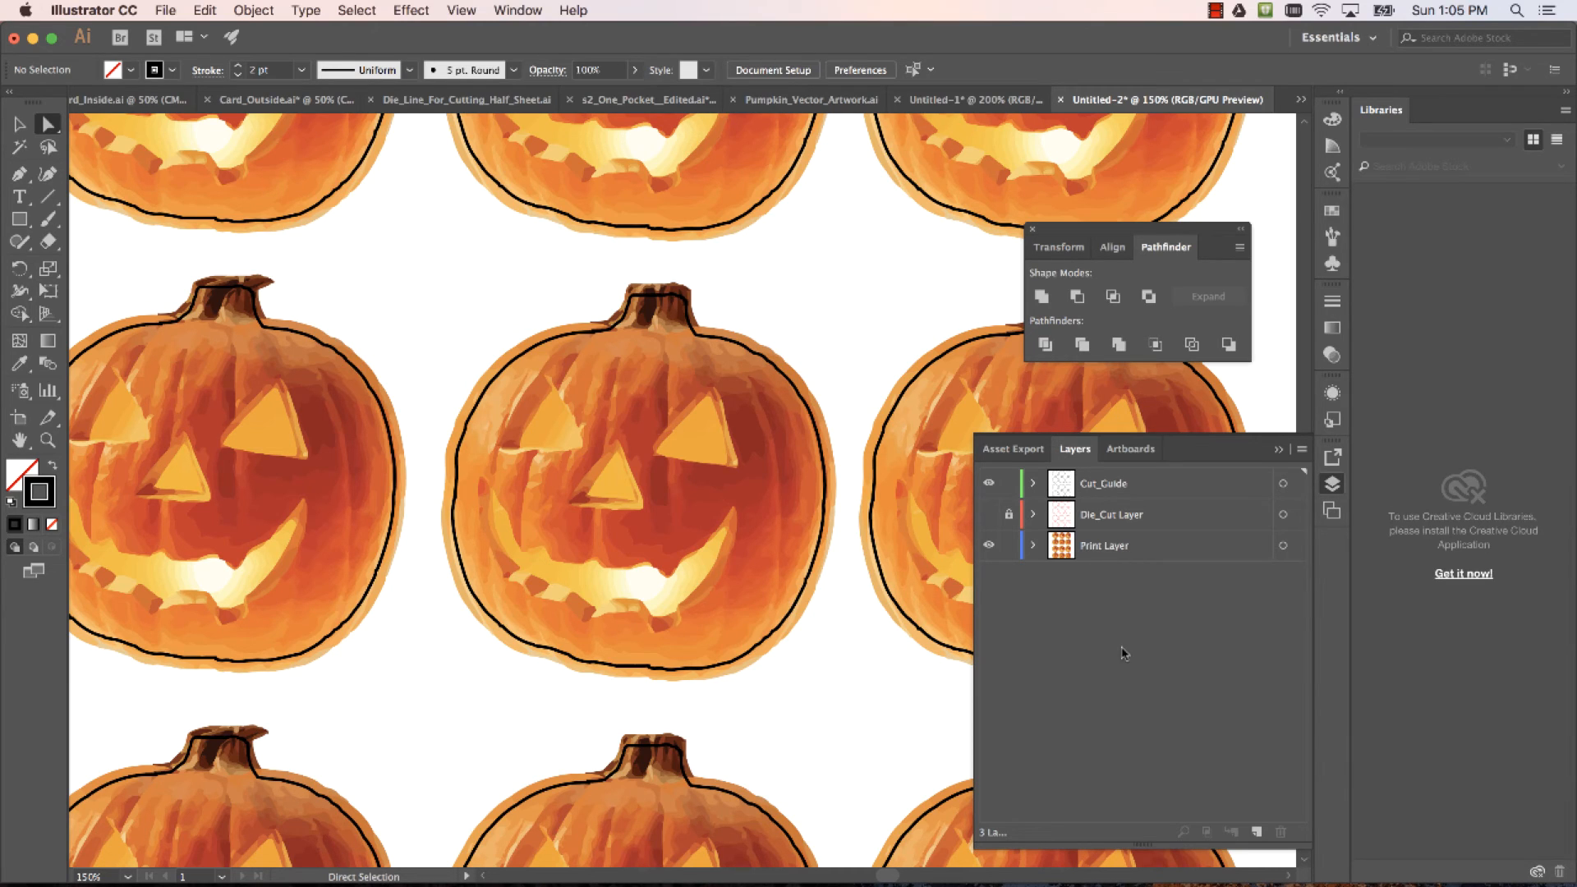
Hide the Cut_Guide and Print Layer, show only the Die_Cut Layer, and examine its outlines across the whole sheet
{"action": "left_click", "coordinate": [989, 483]}
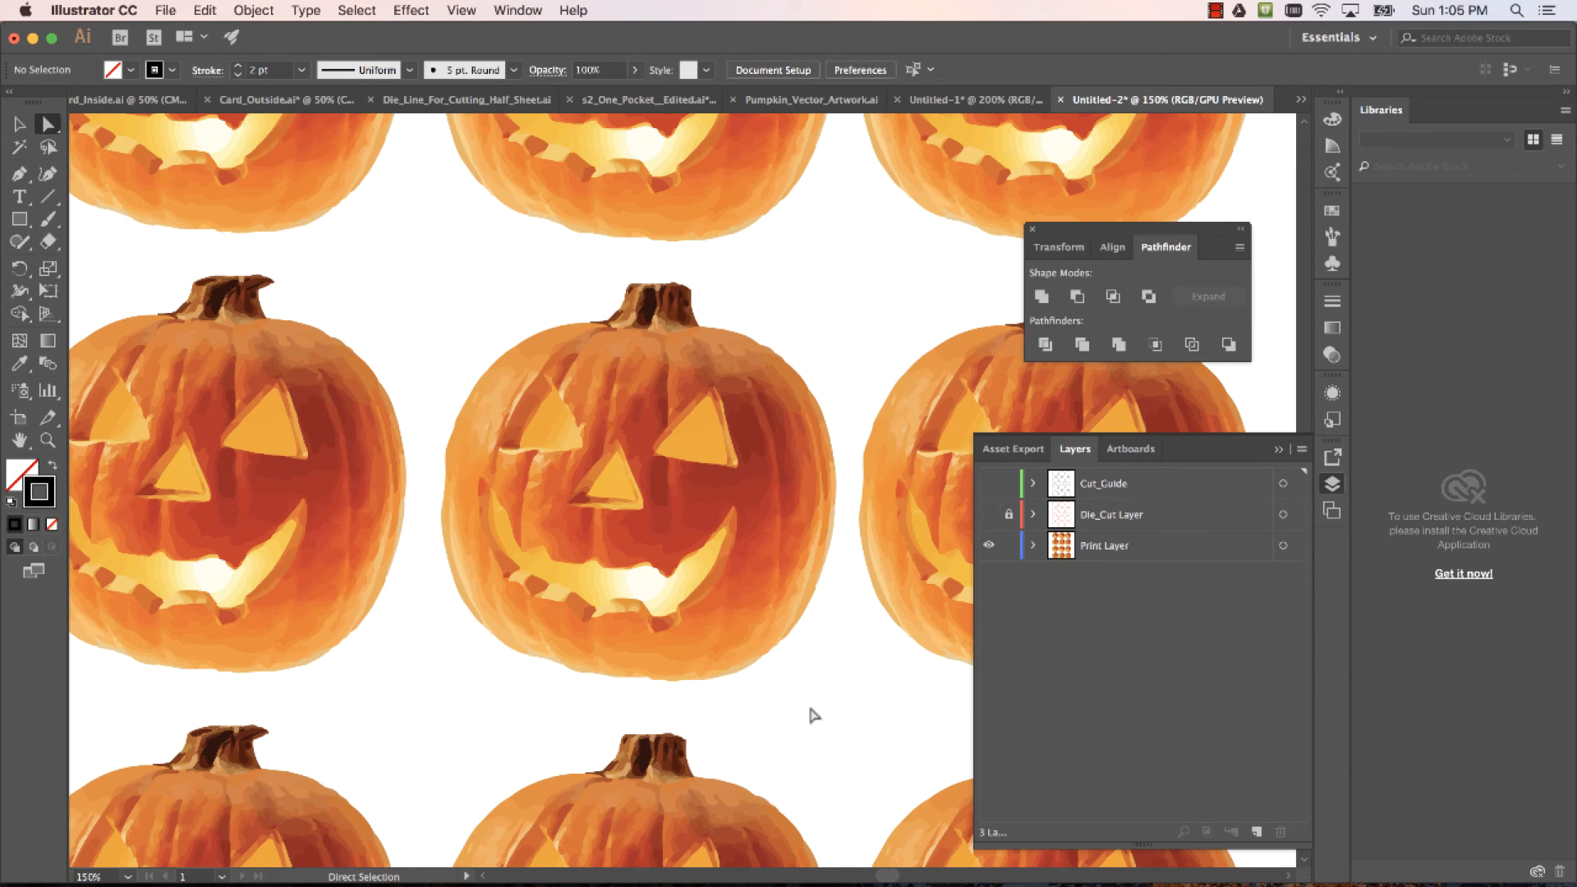
{"action": "left_click", "coordinate": [989, 546]}
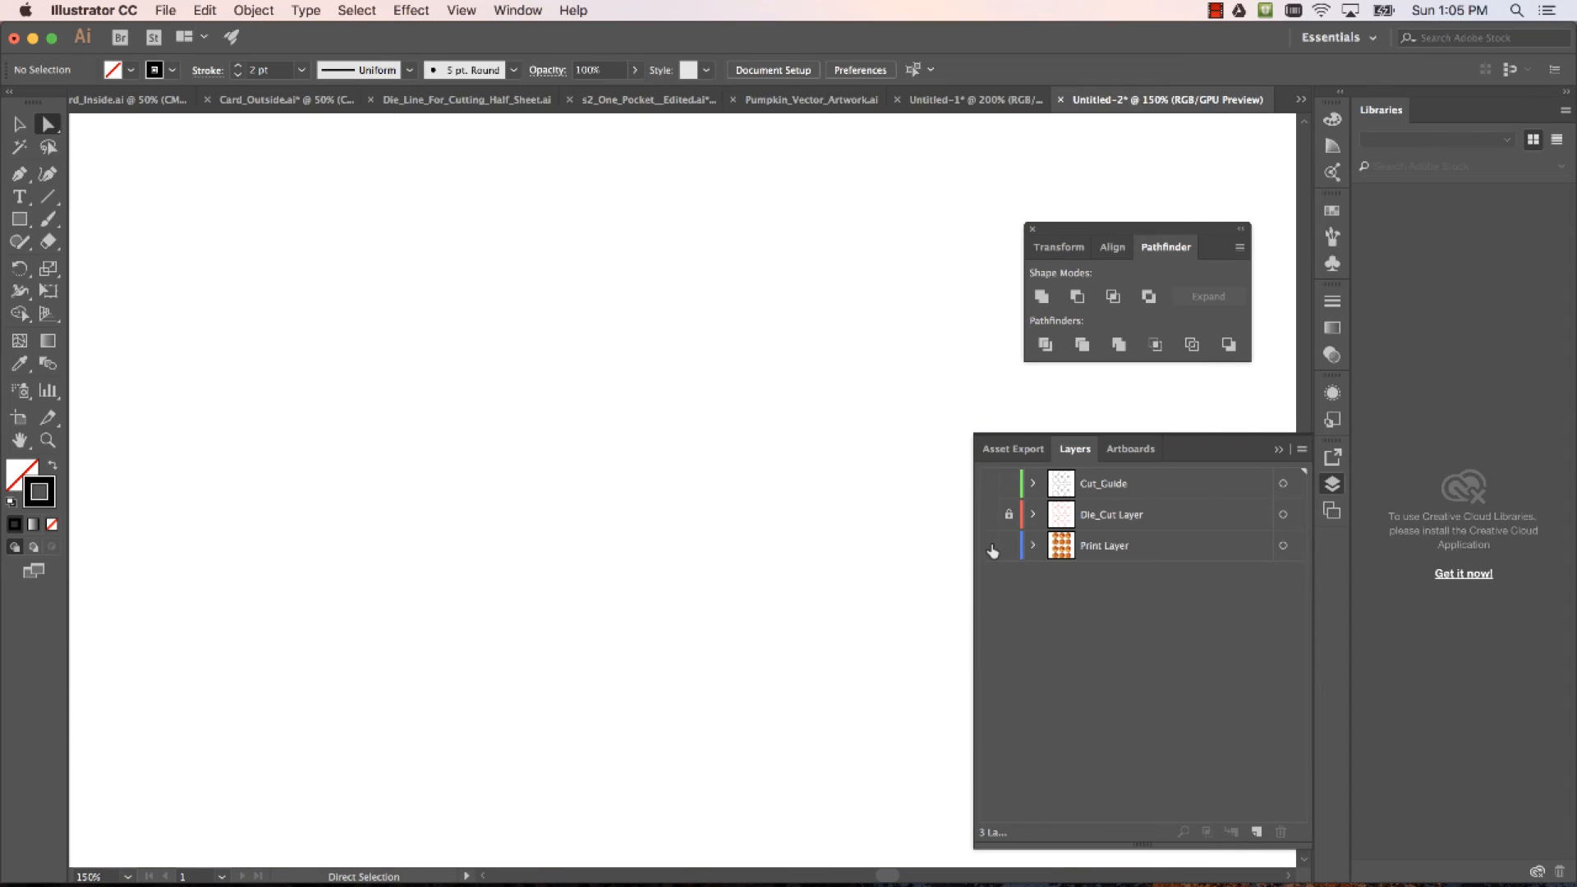
{"action": "left_click", "coordinate": [989, 514]}
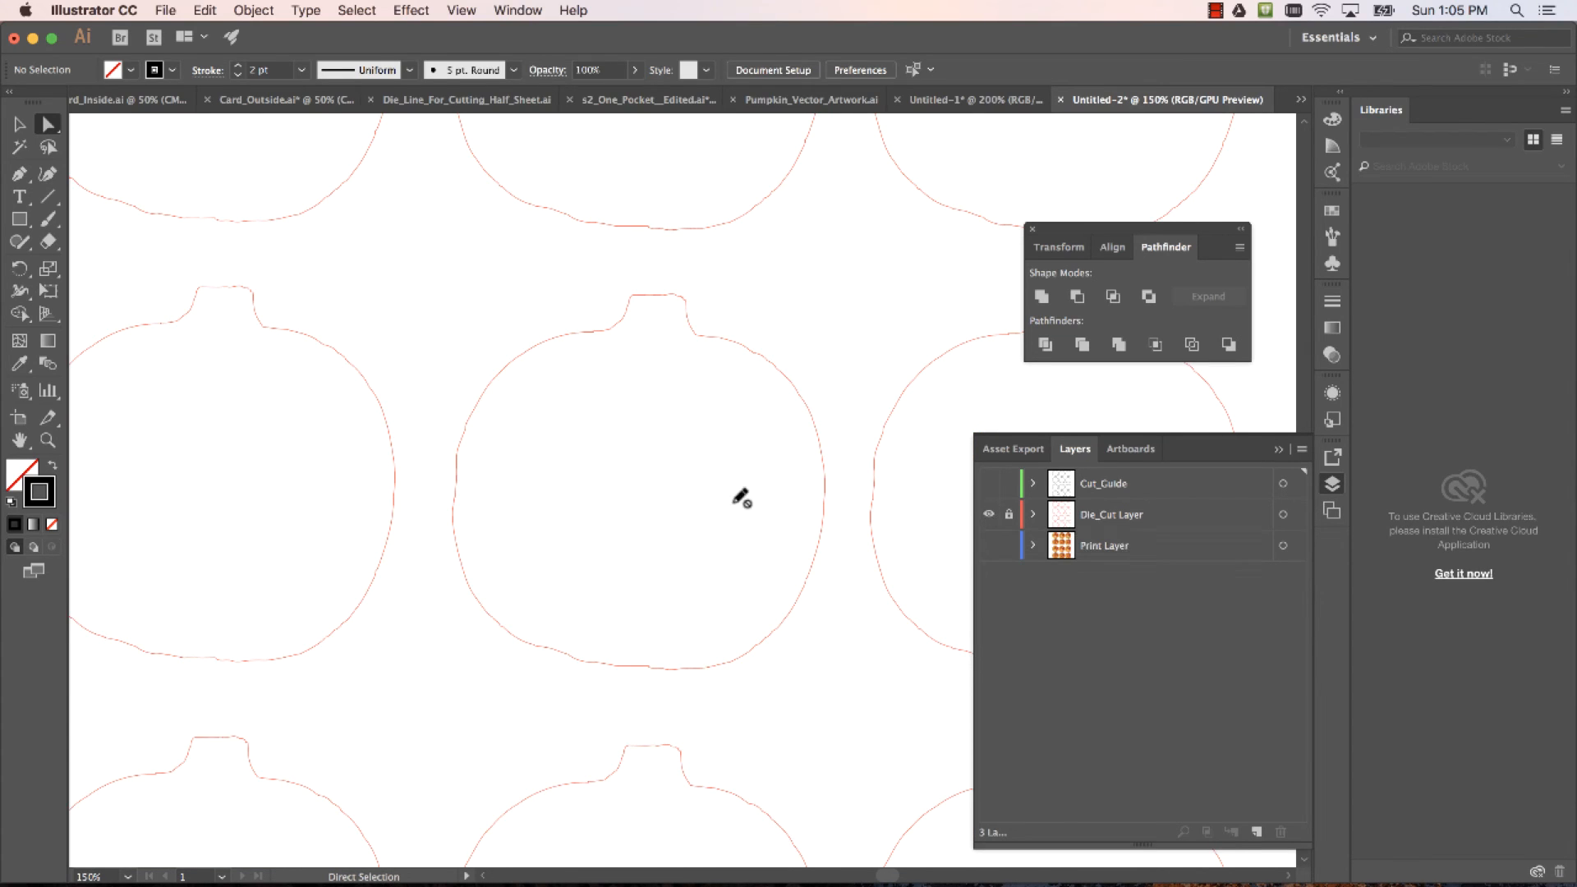
{"action": "scroll", "coordinate": [616, 507], "scroll_direction": "down", "scroll_amount": 3}
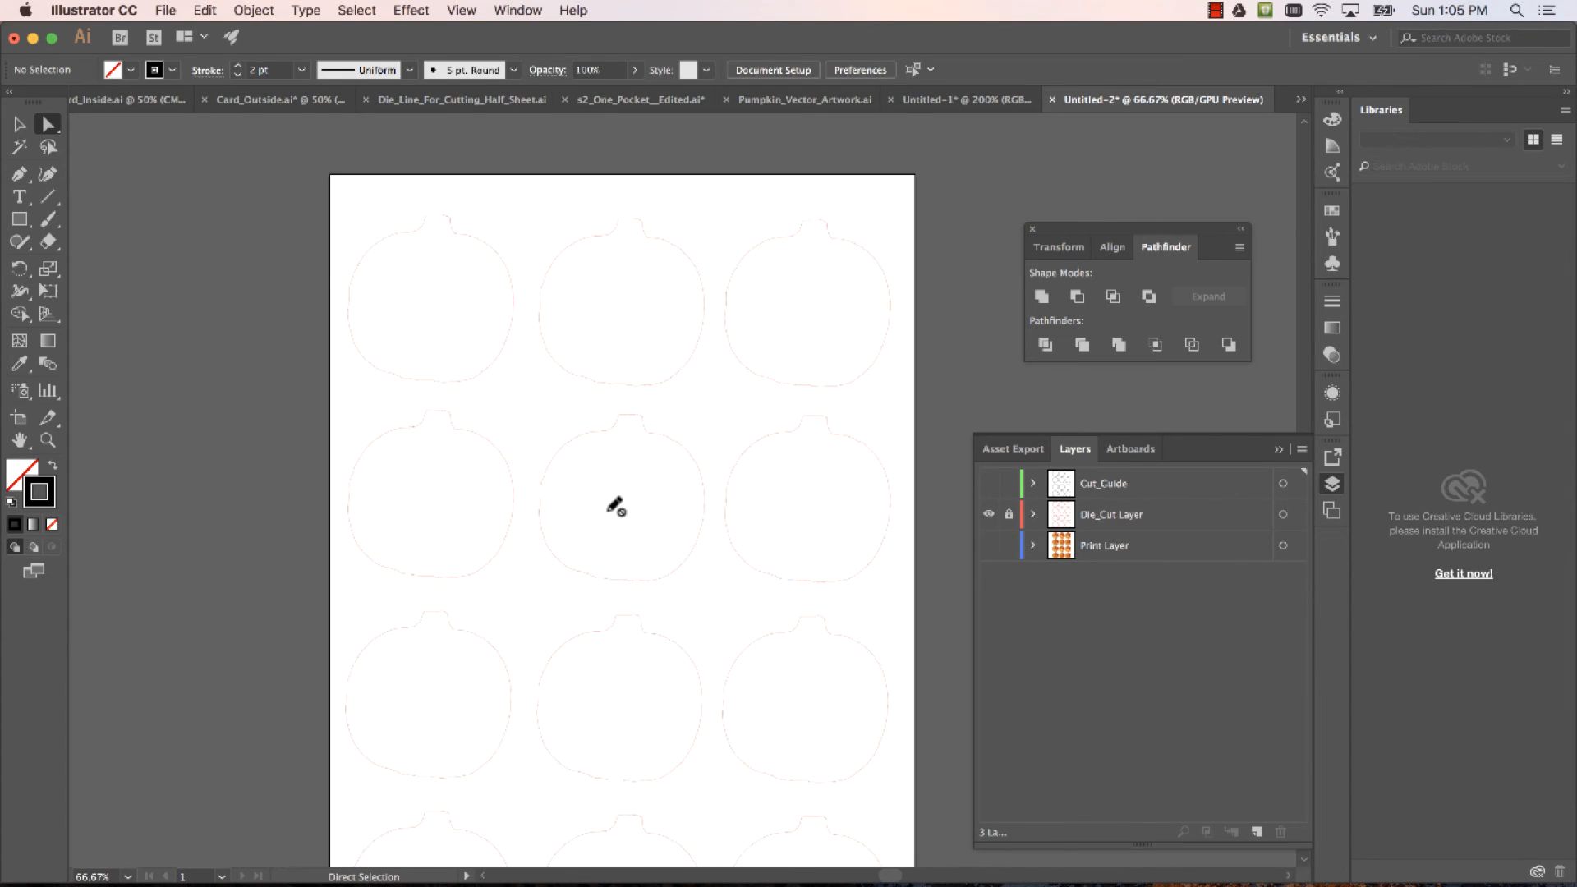
{"action": "scroll", "coordinate": [616, 507], "scroll_direction": "up", "scroll_amount": 2}
{"action": "scroll", "coordinate": [617, 507], "scroll_direction": "down", "scroll_amount": 4}
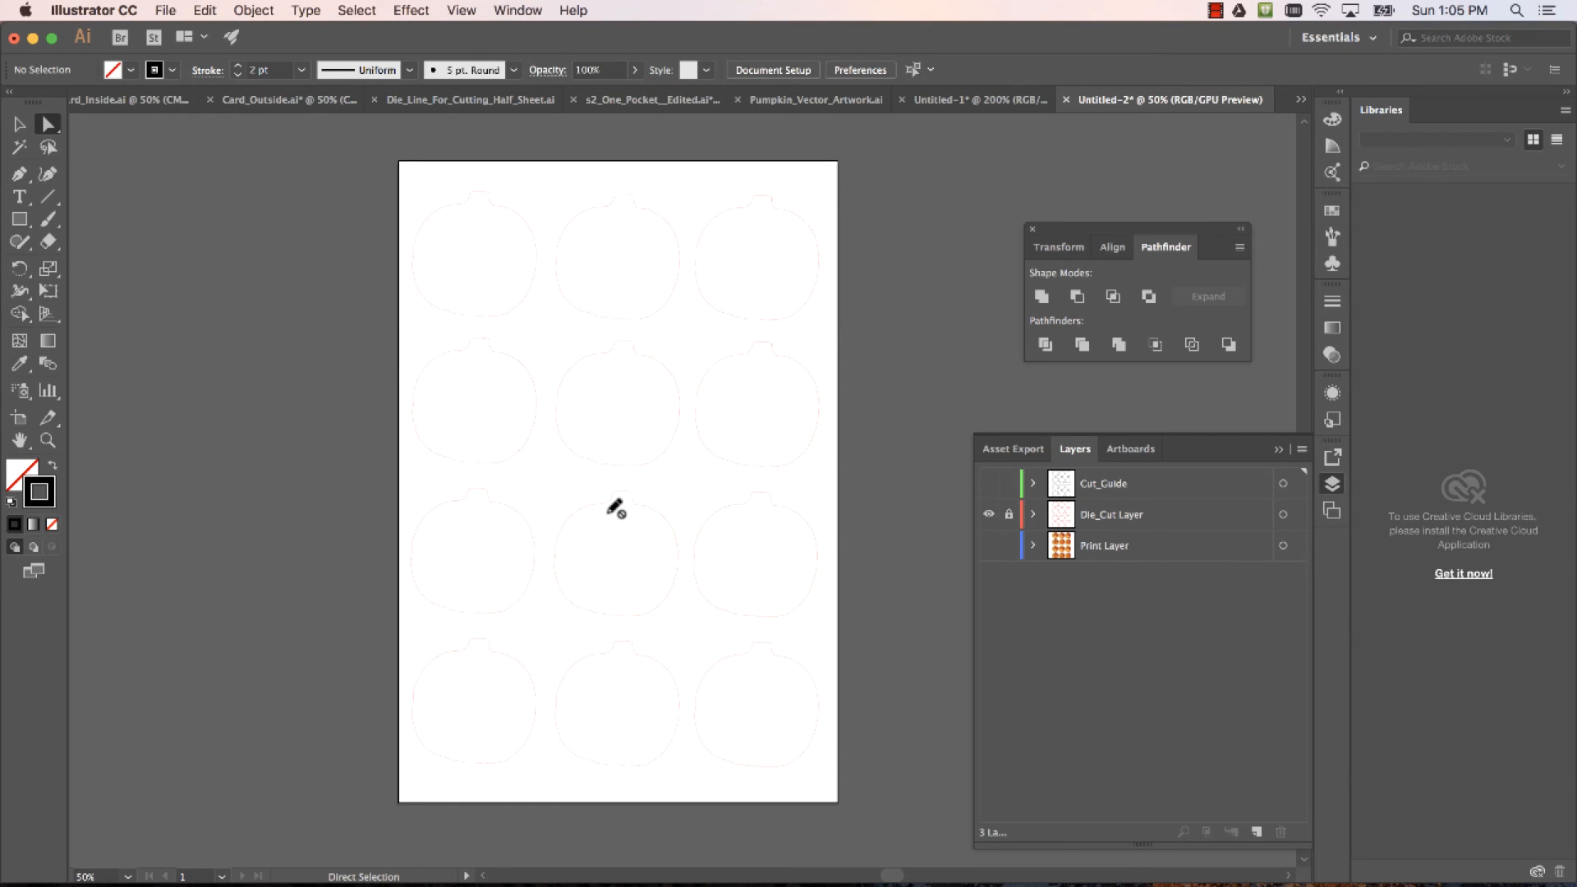